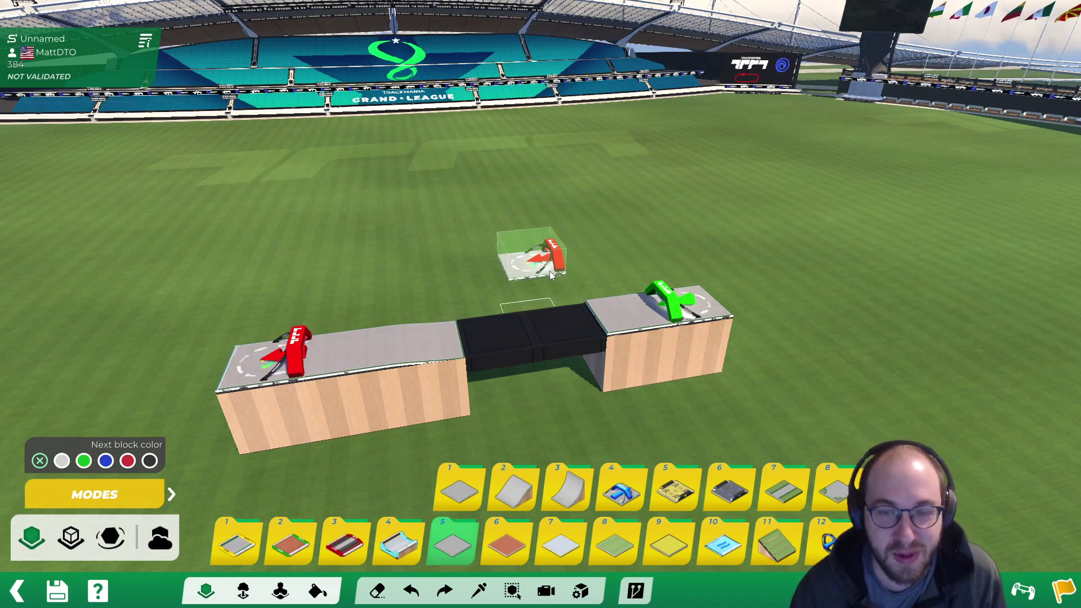
# - Create a new custom item on the black platform next to the green start block and open its mesh for editing
pyautogui.keyDown('alt'); pyautogui.scroll(2, 620, 348); pyautogui.keyUp('alt')
pyautogui.keyDown('alt'); pyautogui.moveTo(620, 348); pyautogui.dragTo(676, 310, button='right'); pyautogui.keyUp('alt')
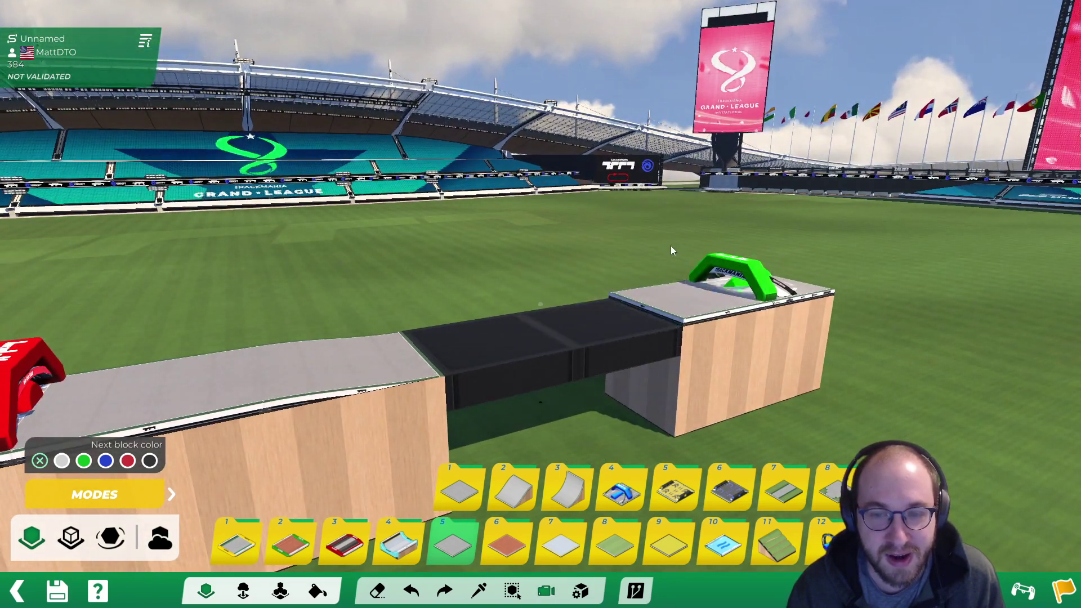
pyautogui.keyDown('alt'); pyautogui.moveTo(661, 245); pyautogui.dragTo(653, 270, button='right'); pyautogui.keyUp('alt')
pyautogui.keyDown('alt'); pyautogui.moveTo(653, 270); pyautogui.dragTo(626, 289); pyautogui.keyUp('alt')
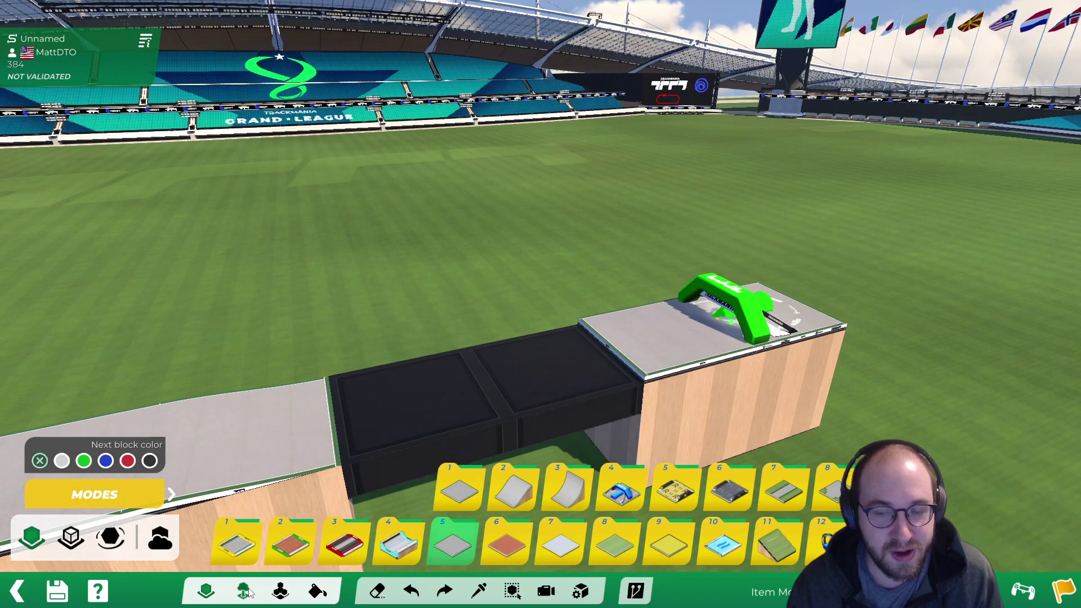
pyautogui.click(247, 593)
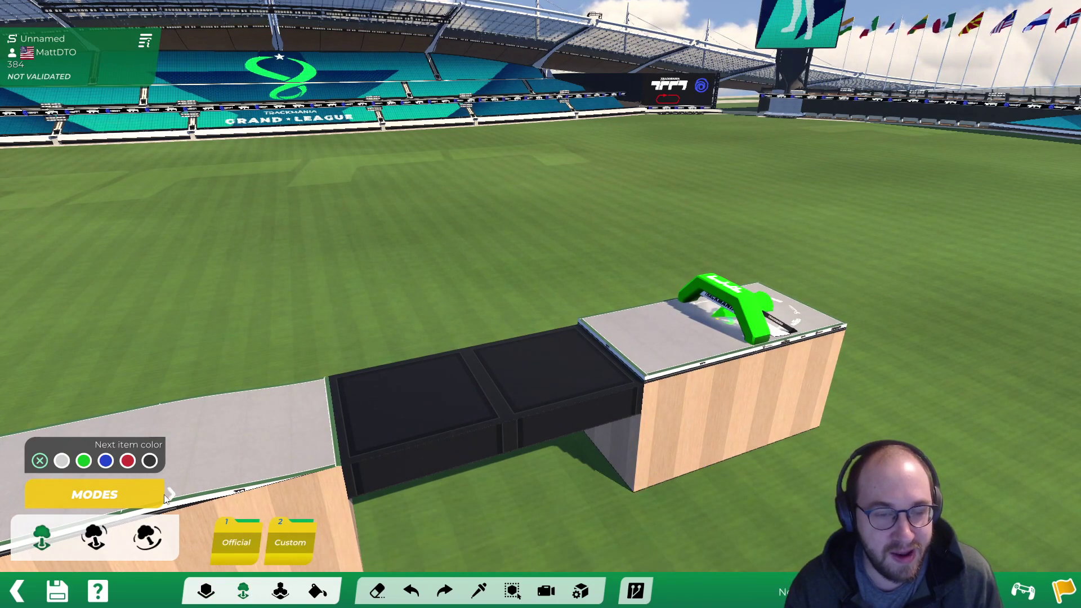
pyautogui.click(170, 495)
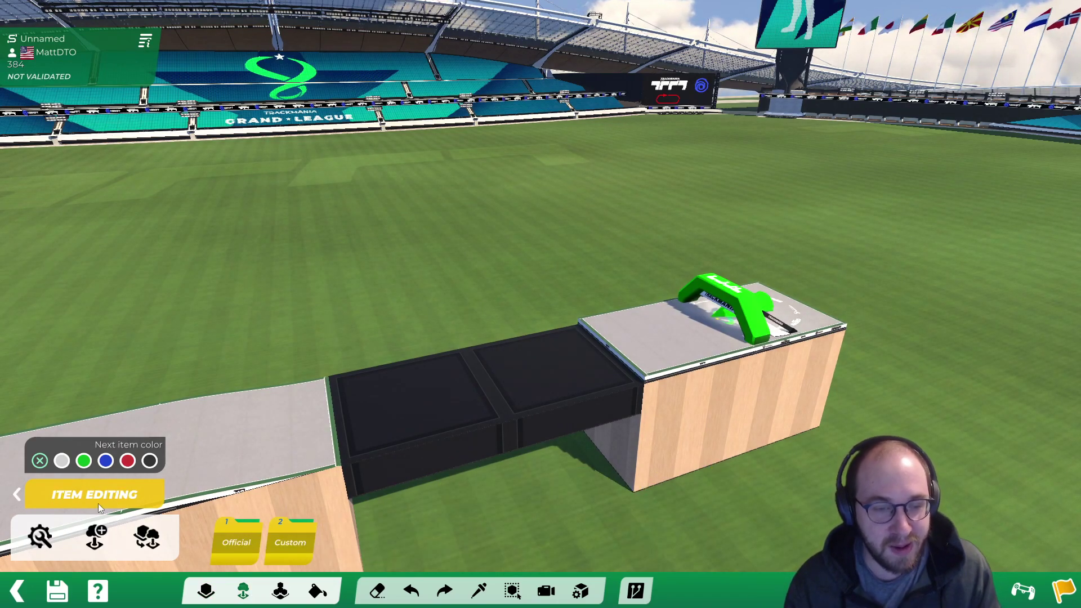
pyautogui.click(97, 535)
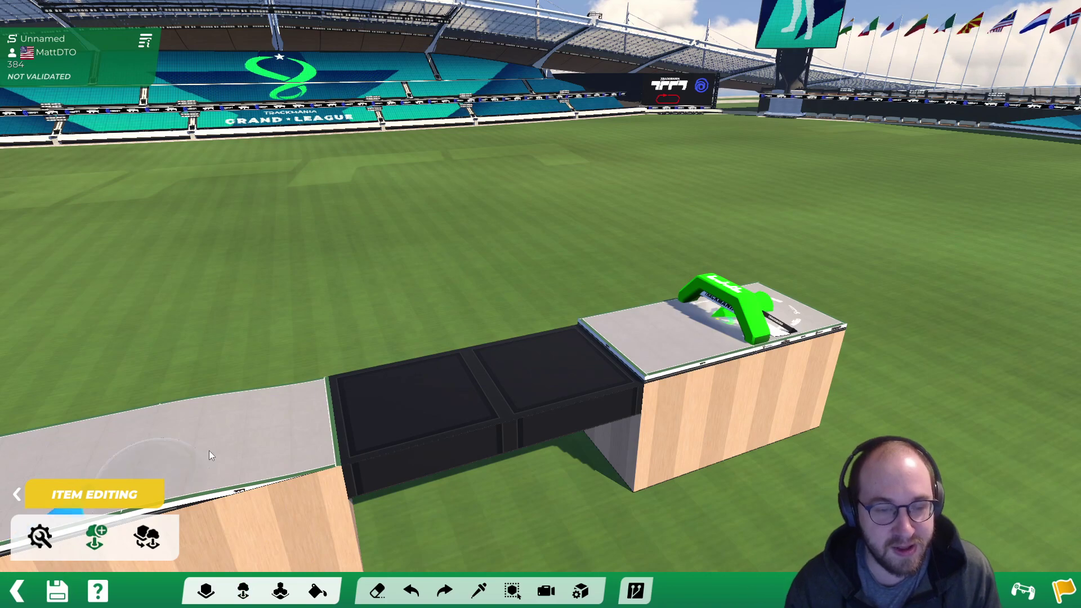
pyautogui.click(575, 339)
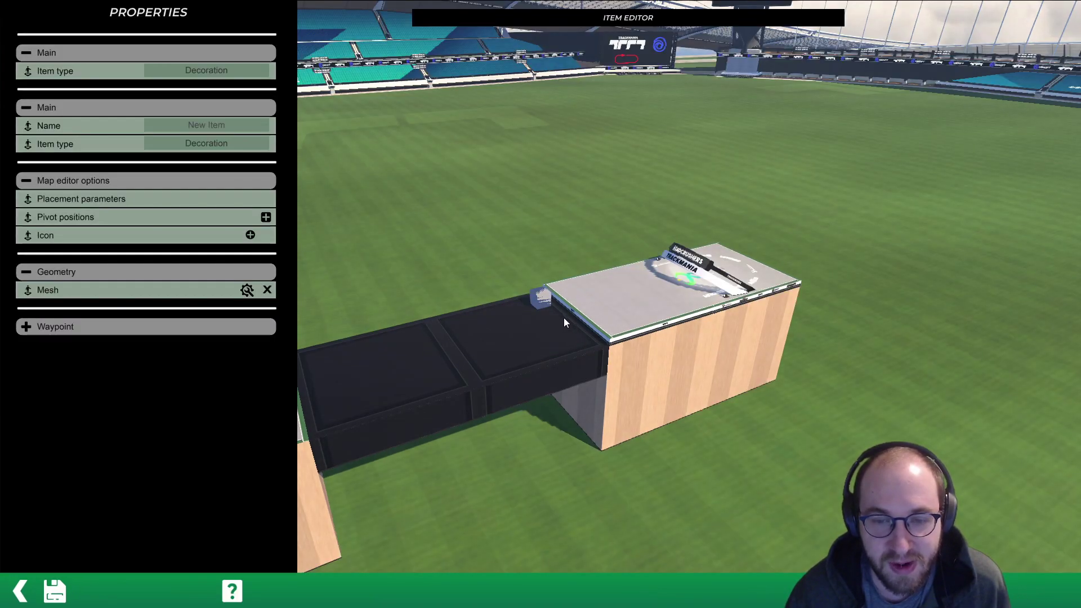
pyautogui.click(243, 290)
# - Reduce the default cube's height by scaling its top face down with a 50% scale step
pyautogui.keyDown('alt'); pyautogui.moveTo(391, 323); pyautogui.dragTo(640, 347, button='right'); pyautogui.keyUp('alt')
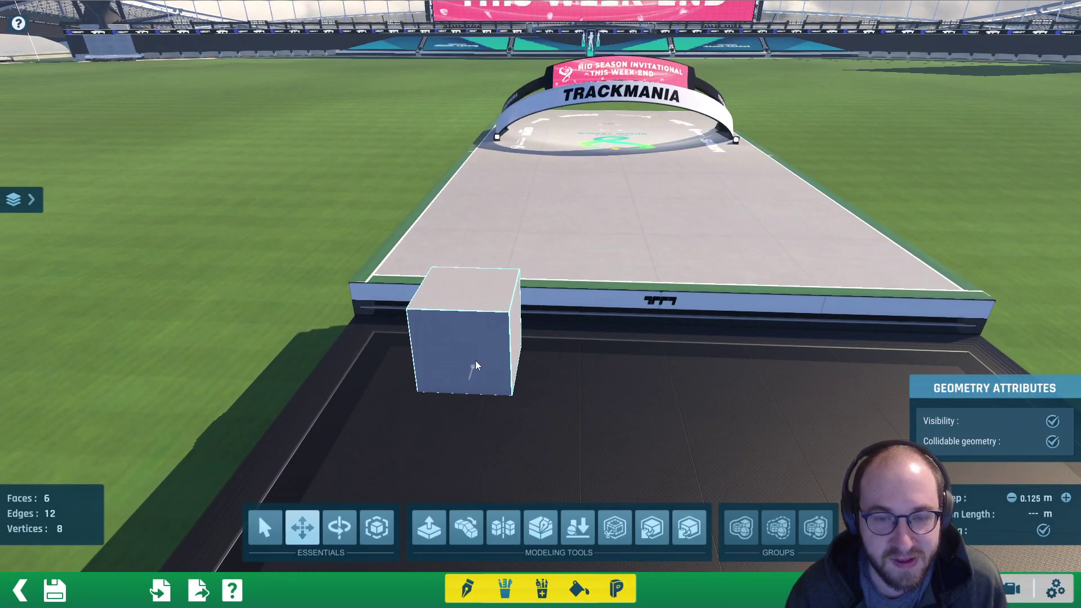
pyautogui.moveTo(510, 305)
pyautogui.mouseDown(button='right')
pyautogui.moveTo(692, 286)
pyautogui.moveTo(509, 320)
pyautogui.mouseUp(button='right')
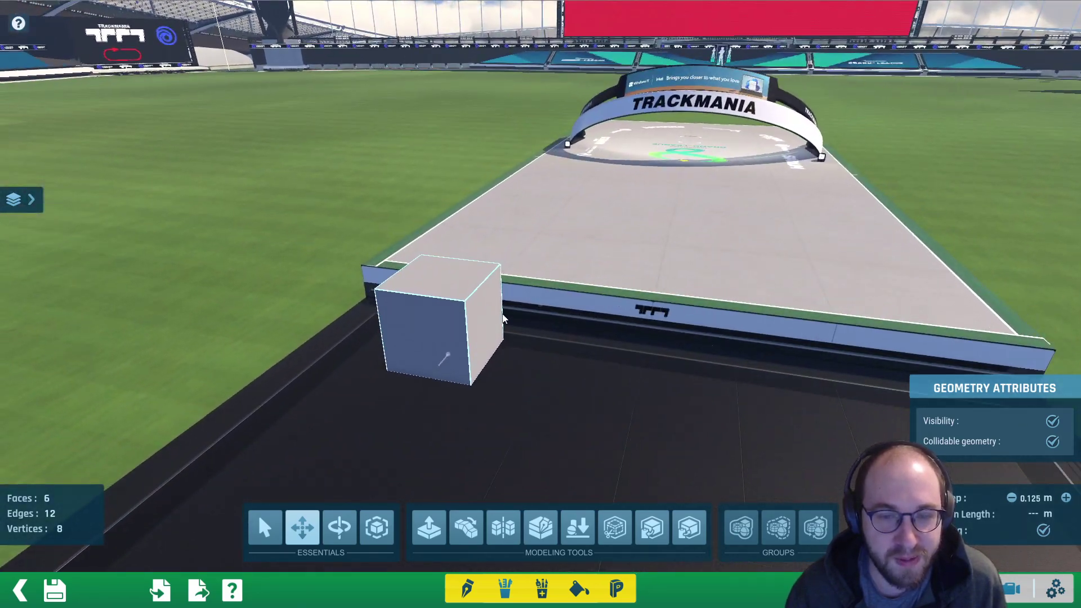
pyautogui.click(379, 528)
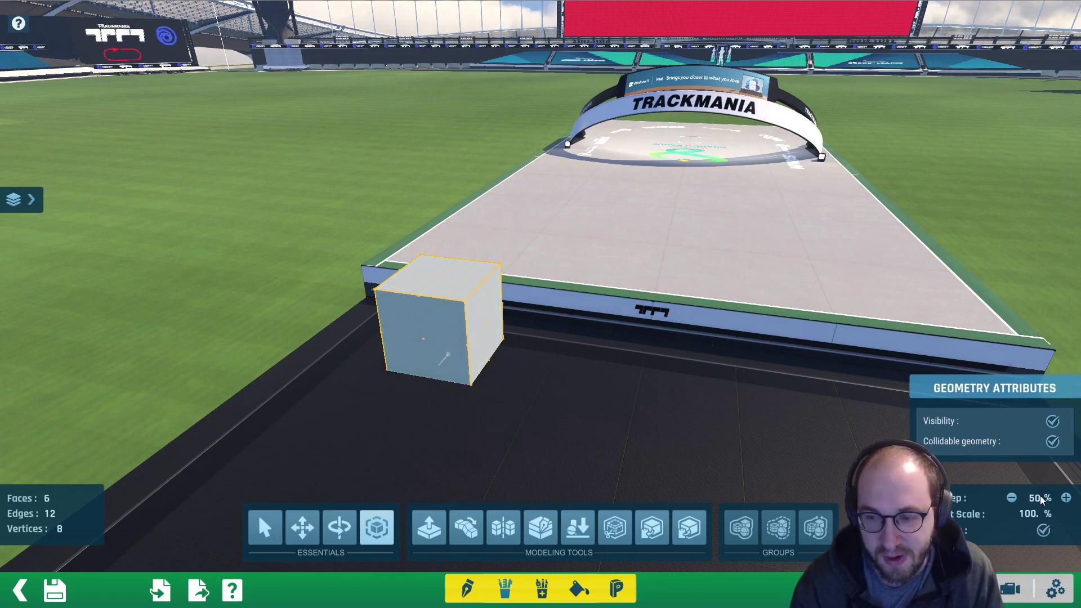
pyautogui.keyDown('alt'); pyautogui.moveTo(447, 285); pyautogui.dragTo(495, 282, button='right'); pyautogui.keyUp('alt')
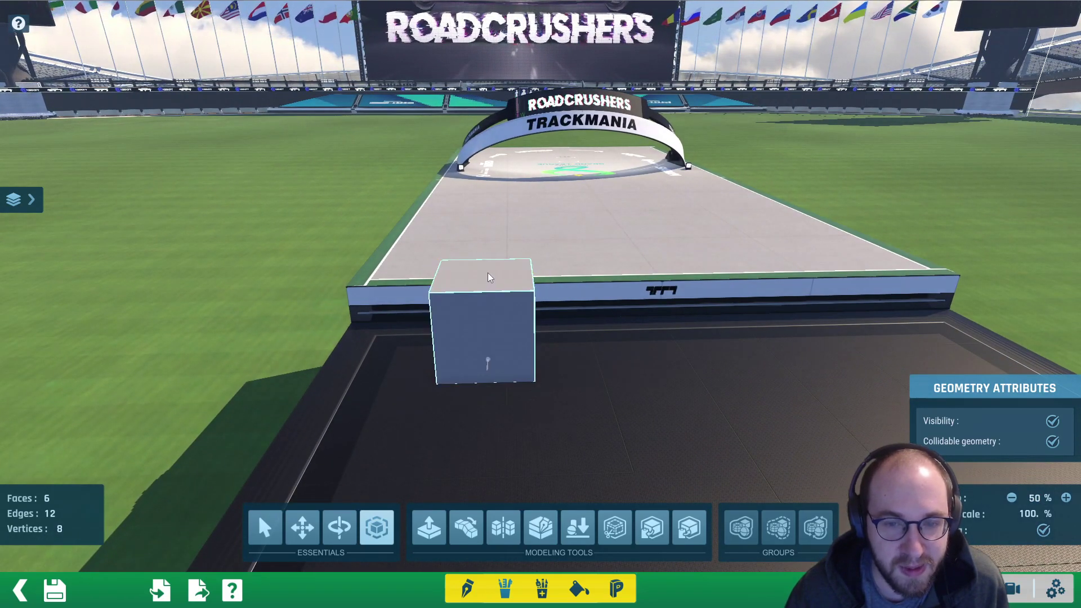
pyautogui.moveTo(483, 277); pyautogui.dragTo(493, 346)
# - Set the move step to 2 m and shift the flattened cube along both horizontal axes
pyautogui.moveTo(493, 347); pyautogui.dragTo(539, 402, button='right')
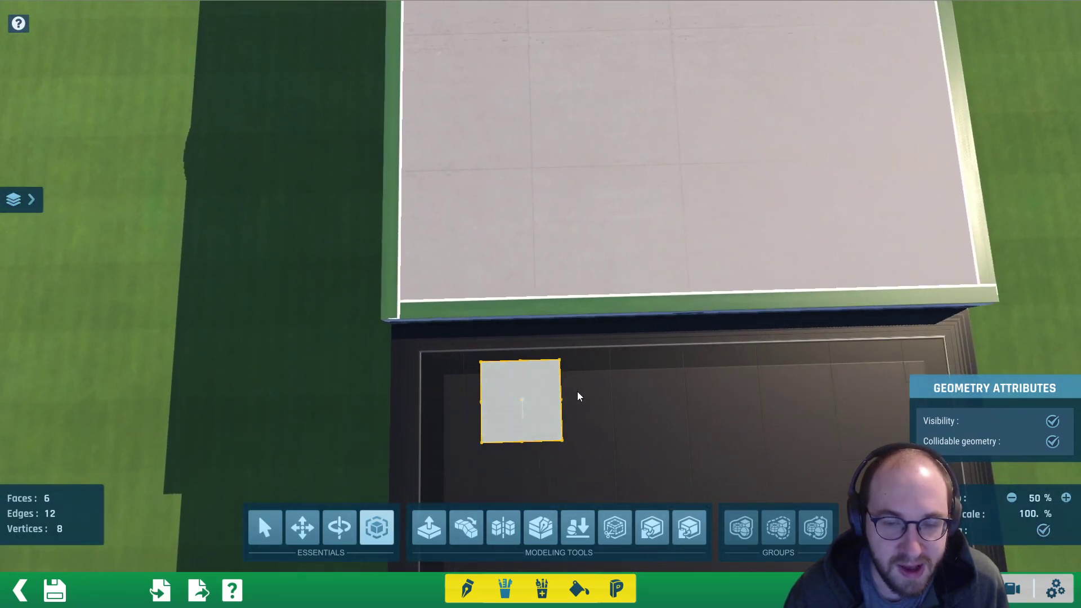
pyautogui.moveTo(612, 422); pyautogui.dragTo(583, 382, button='middle')
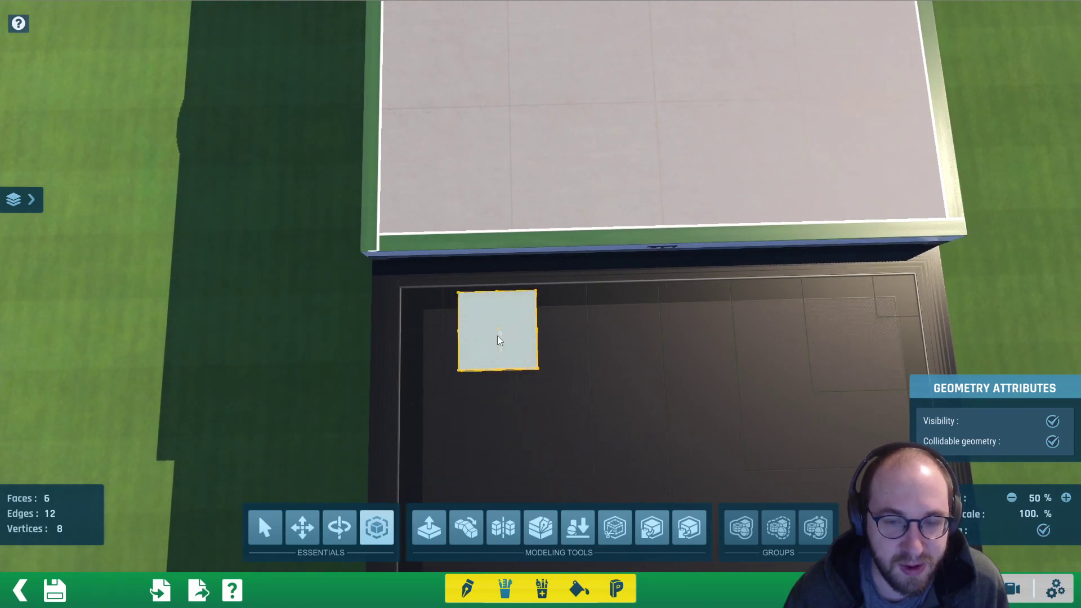
pyautogui.click(302, 528)
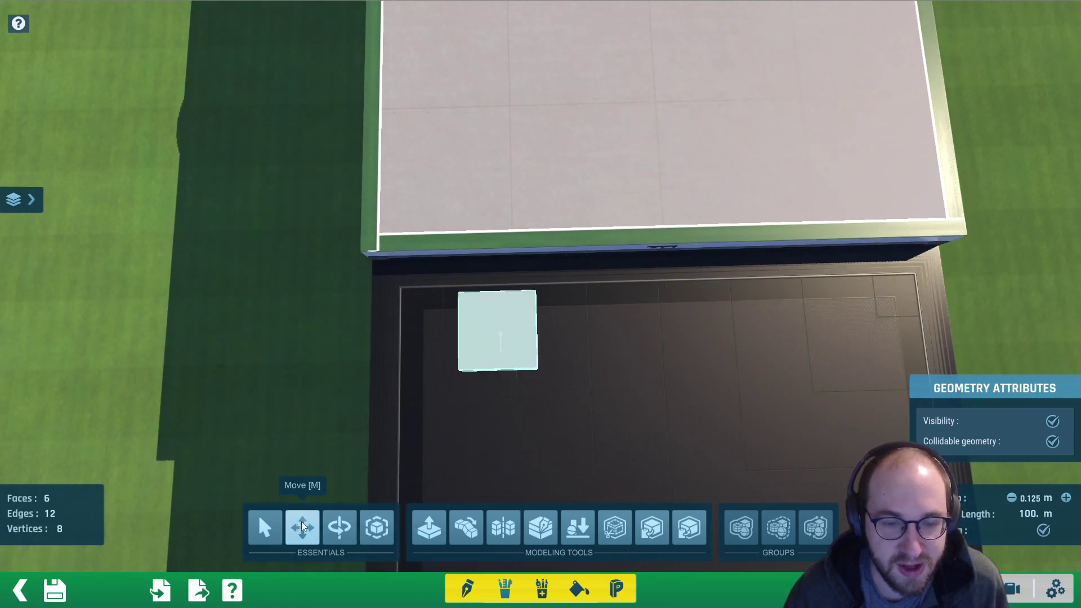
pyautogui.moveTo(505, 333); pyautogui.dragTo(536, 365)
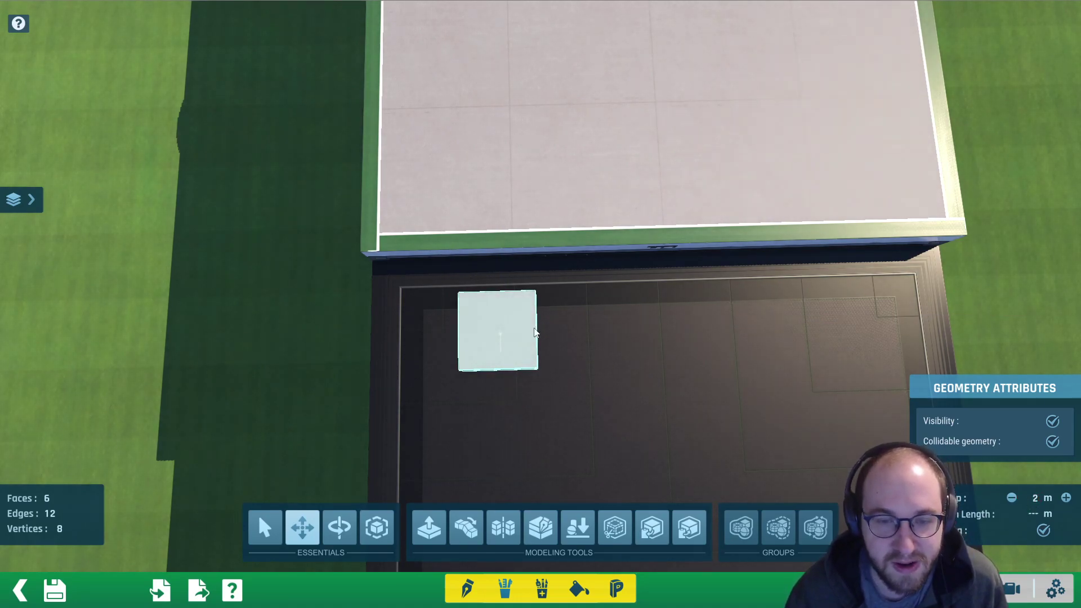
pyautogui.moveTo(515, 328); pyautogui.dragTo(515, 366)
pyautogui.moveTo(500, 363); pyautogui.dragTo(538, 365)
# - Widen the flattened cube by scaling its side face outward across the track with a 50% scale step
pyautogui.scroll(2, 501, 367)
pyautogui.moveTo(501, 367); pyautogui.dragTo(521, 276, button='right')
pyautogui.scroll(-2, 673, 315)
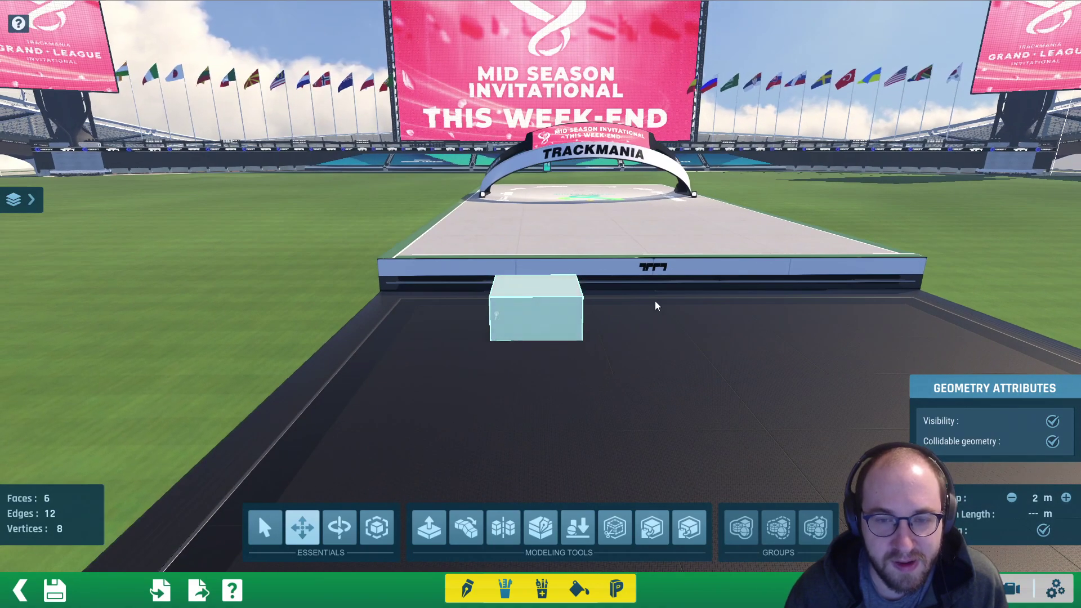
pyautogui.moveTo(650, 272); pyautogui.dragTo(619, 310, button='right')
pyautogui.scroll(2, 621, 314)
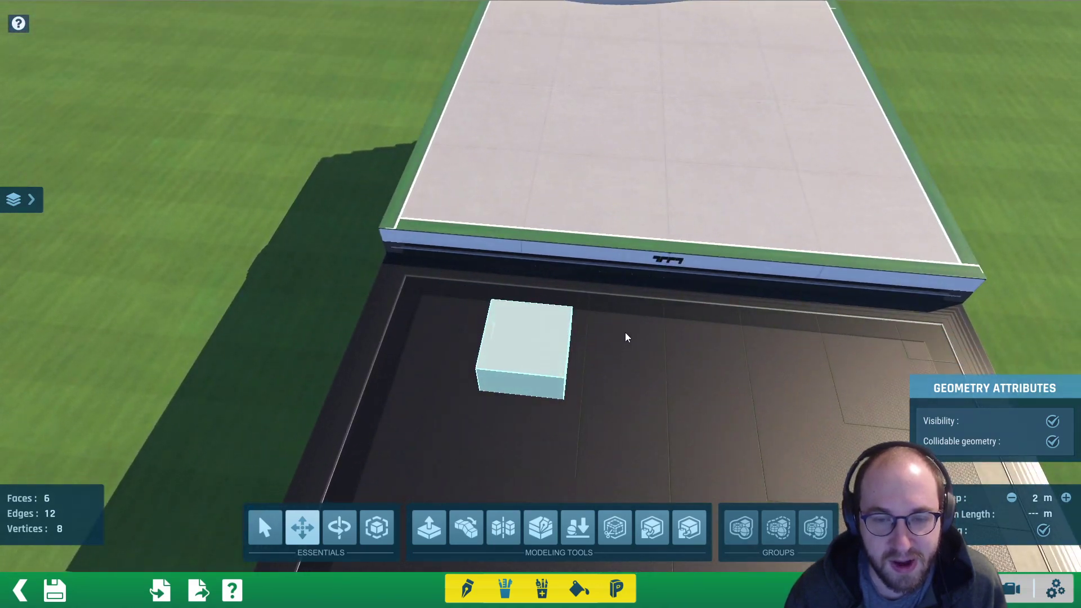
pyautogui.click(377, 527)
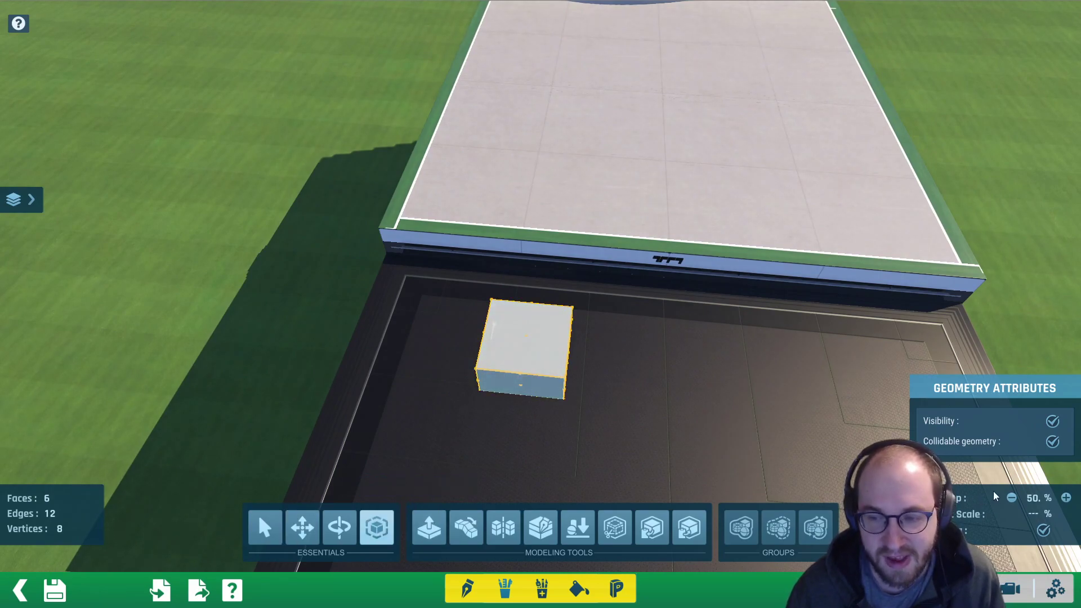
pyautogui.moveTo(591, 355); pyautogui.dragTo(529, 353, button='right')
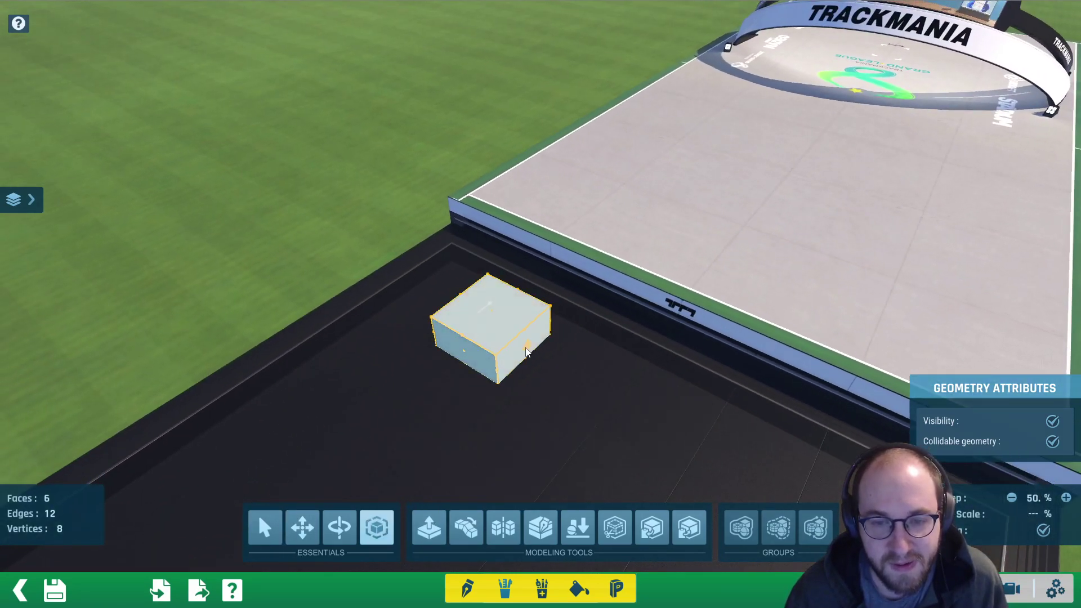
pyautogui.moveTo(529, 351); pyautogui.dragTo(553, 364)
# - Lengthen the box to 200% along the track direction, away from the start block
pyautogui.moveTo(553, 364)
pyautogui.mouseDown(button='right')
pyautogui.moveTo(639, 280)
pyautogui.moveTo(415, 357)
pyautogui.moveTo(316, 338)
pyautogui.moveTo(553, 344)
pyautogui.mouseUp(button='right')
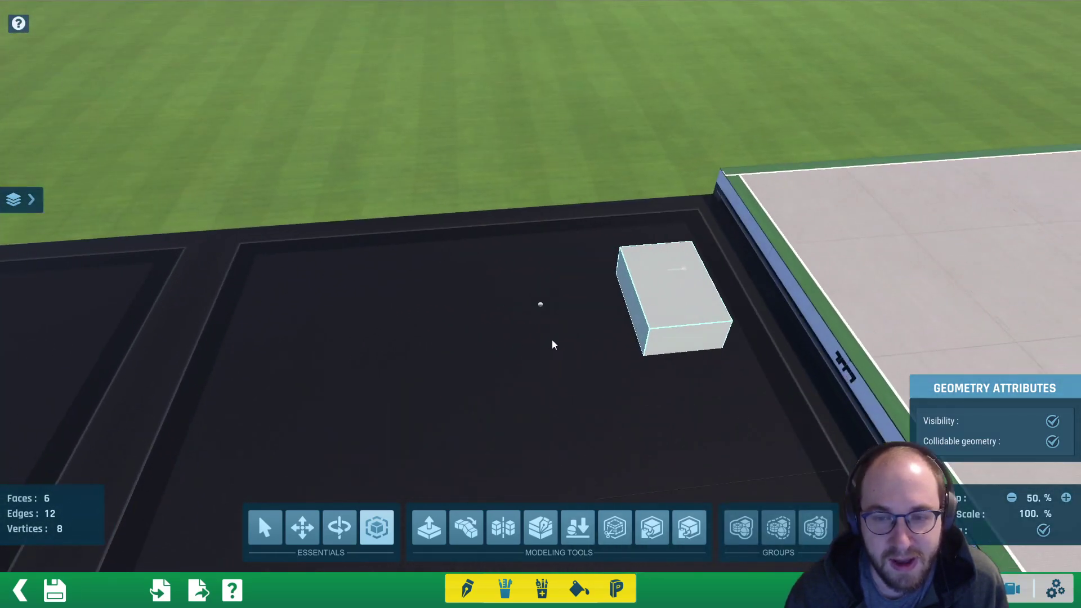
pyautogui.moveTo(552, 341); pyautogui.dragTo(528, 365, button='middle')
pyautogui.moveTo(605, 336); pyautogui.dragTo(524, 344)
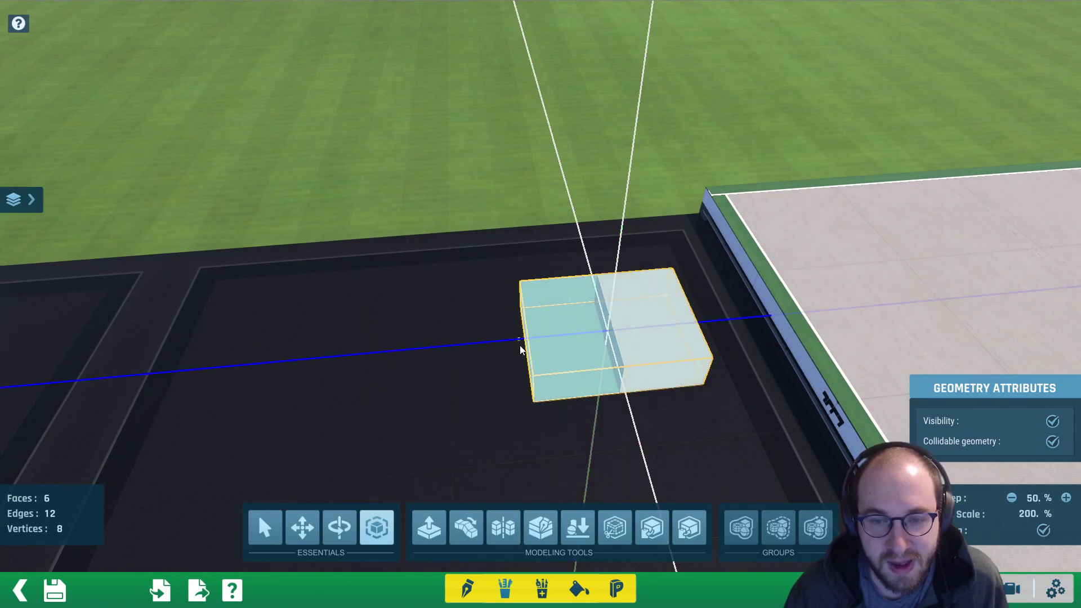
pyautogui.moveTo(439, 355); pyautogui.dragTo(483, 343)
pyautogui.moveTo(548, 345); pyautogui.dragTo(749, 310, button='middle')
pyautogui.moveTo(749, 309); pyautogui.dragTo(501, 287, button='right')
pyautogui.moveTo(653, 307); pyautogui.dragTo(506, 369, button='right')
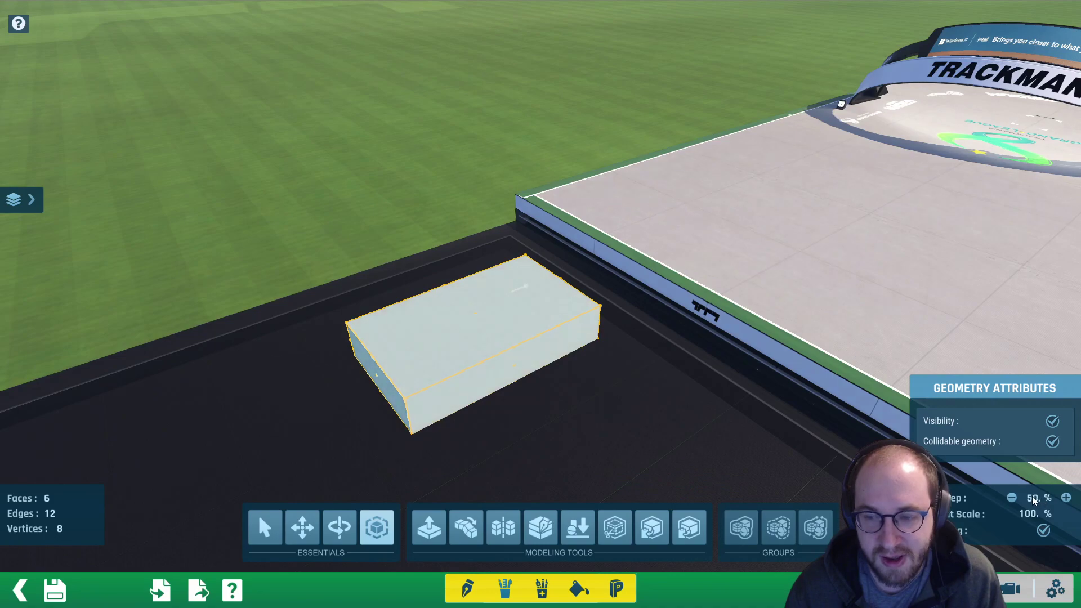
# - Add a second Geometry layer and paste the copied box into it in the same place, using a 0 m step
pyautogui.click(27, 200)
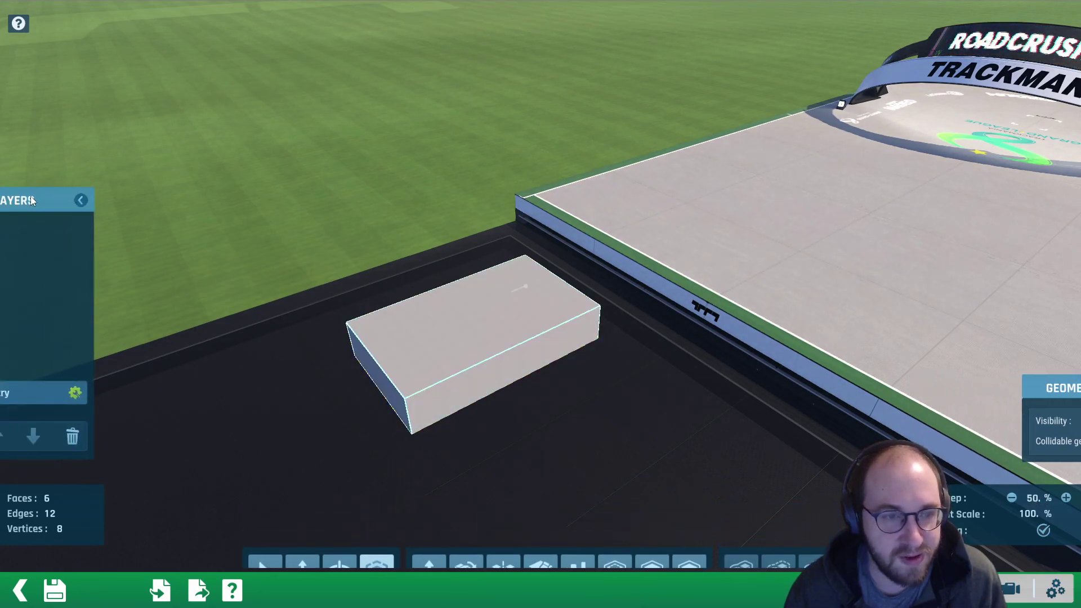
pyautogui.click(26, 437)
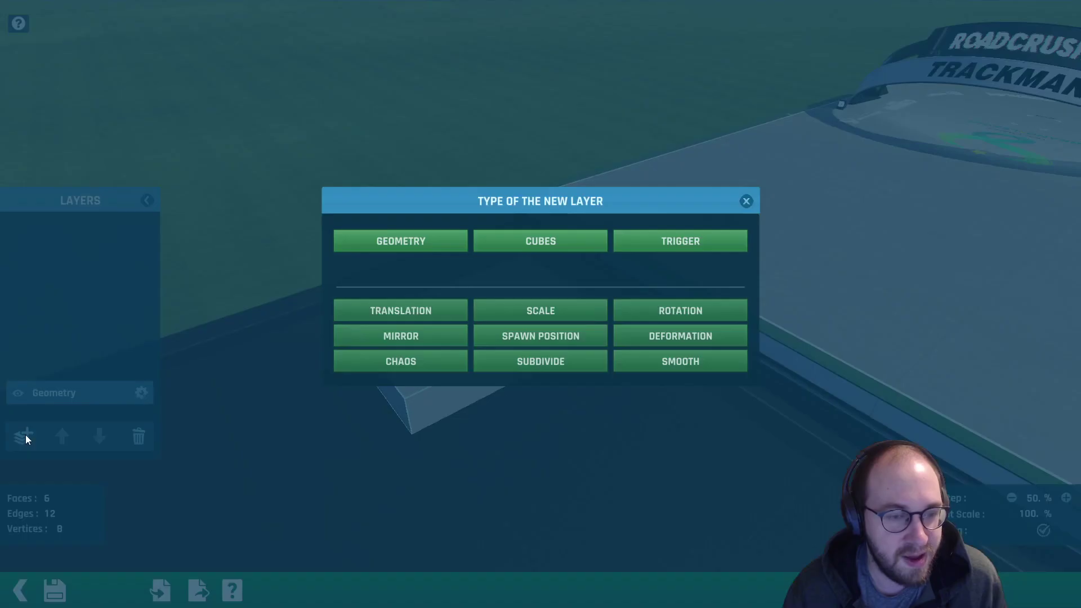
pyautogui.click(395, 240)
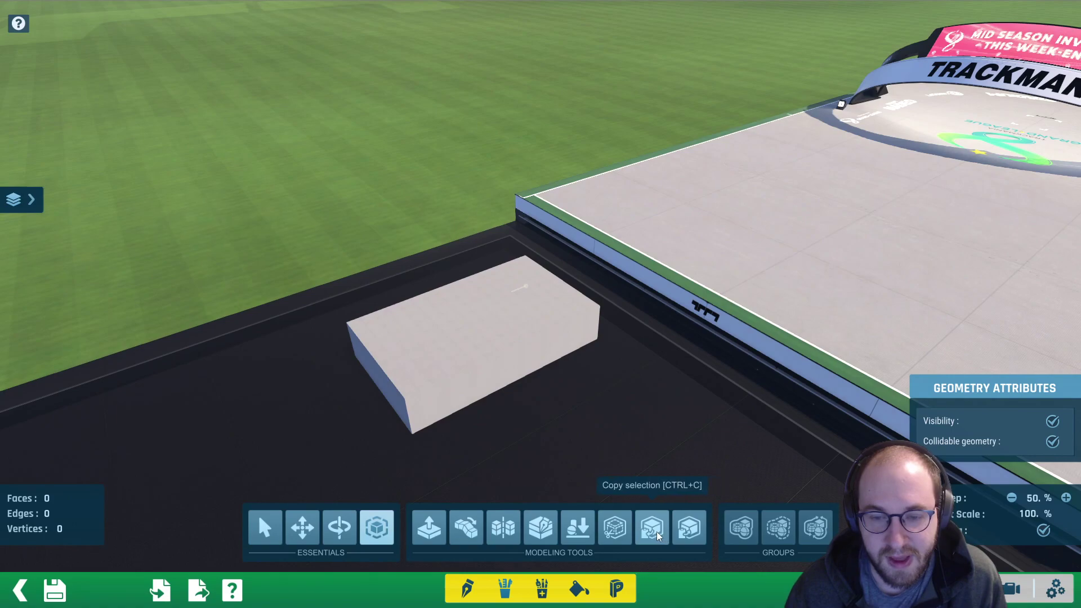
pyautogui.click(689, 527)
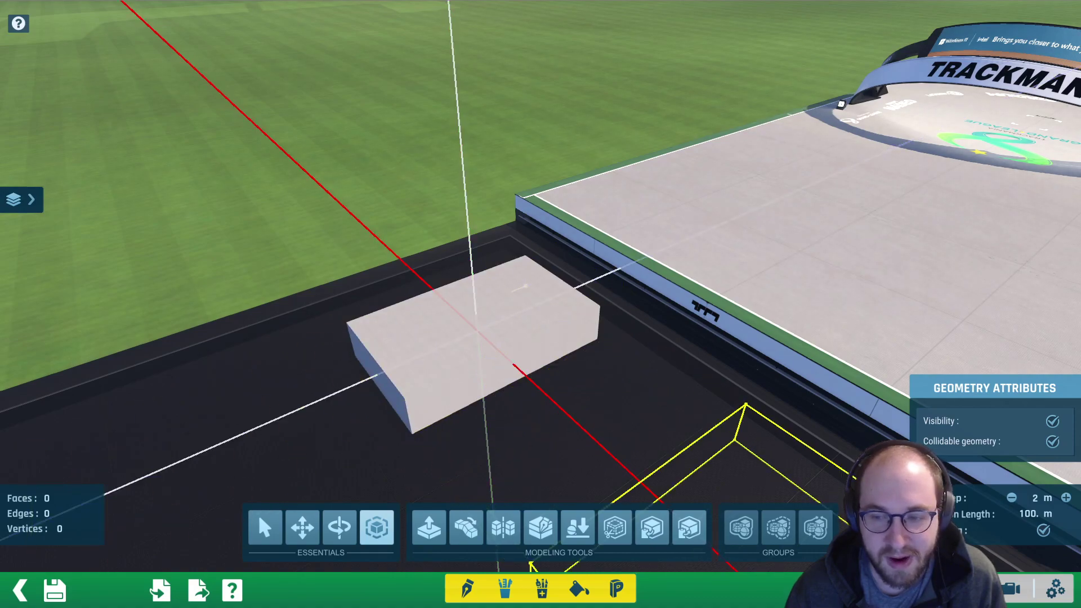
pyautogui.write('0')
pyautogui.press('Return')
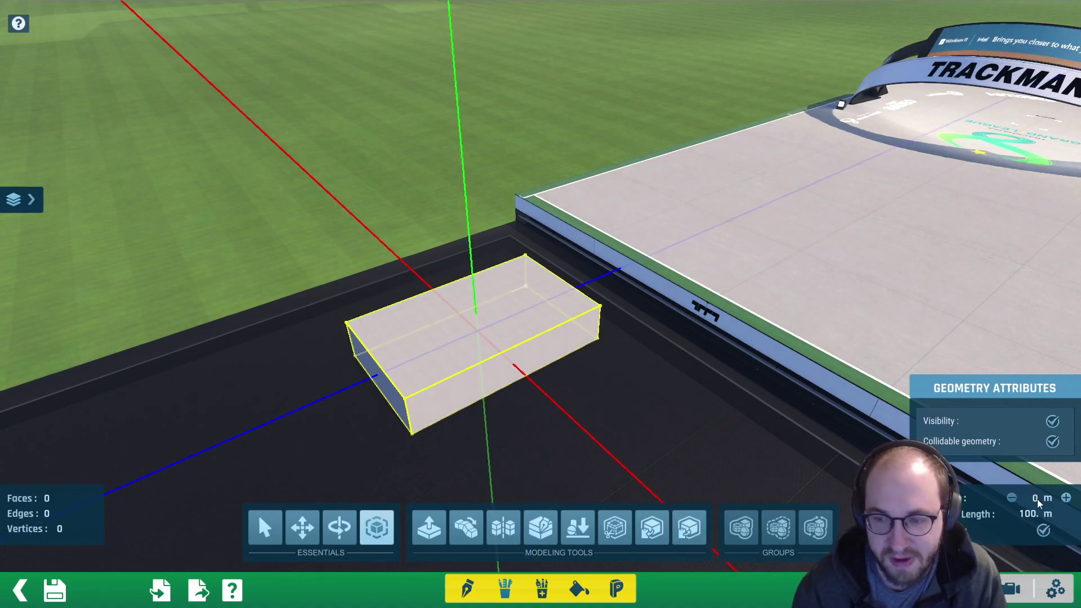
pyautogui.click(482, 330)
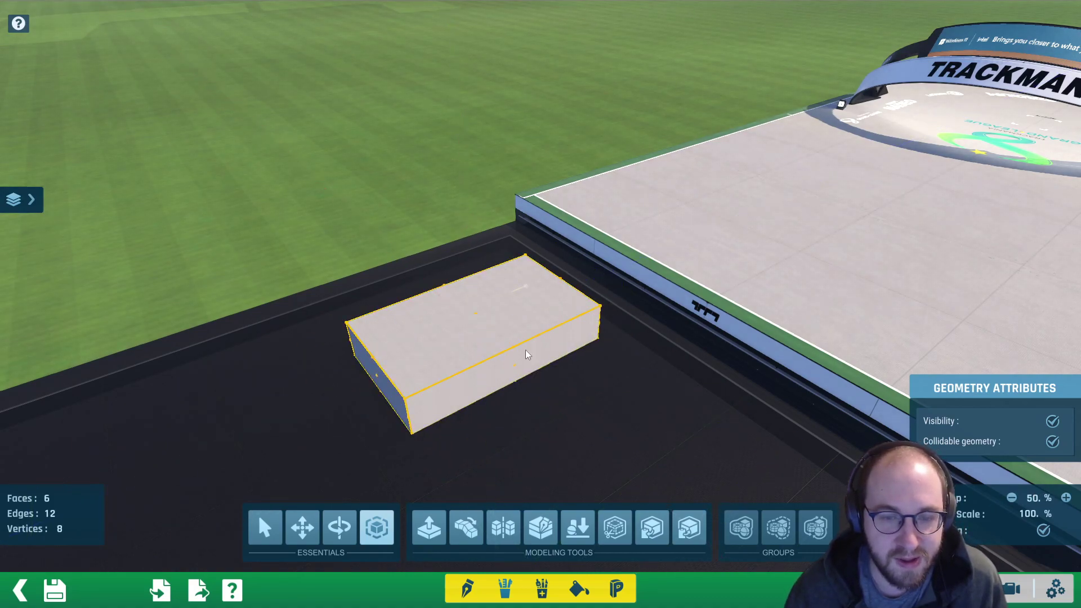
# - Examine the two Geometry layers by toggling their visibility and switching the active layer between them
pyautogui.click(17, 199)
pyautogui.click(17, 369)
pyautogui.click(17, 396)
pyautogui.click(19, 368)
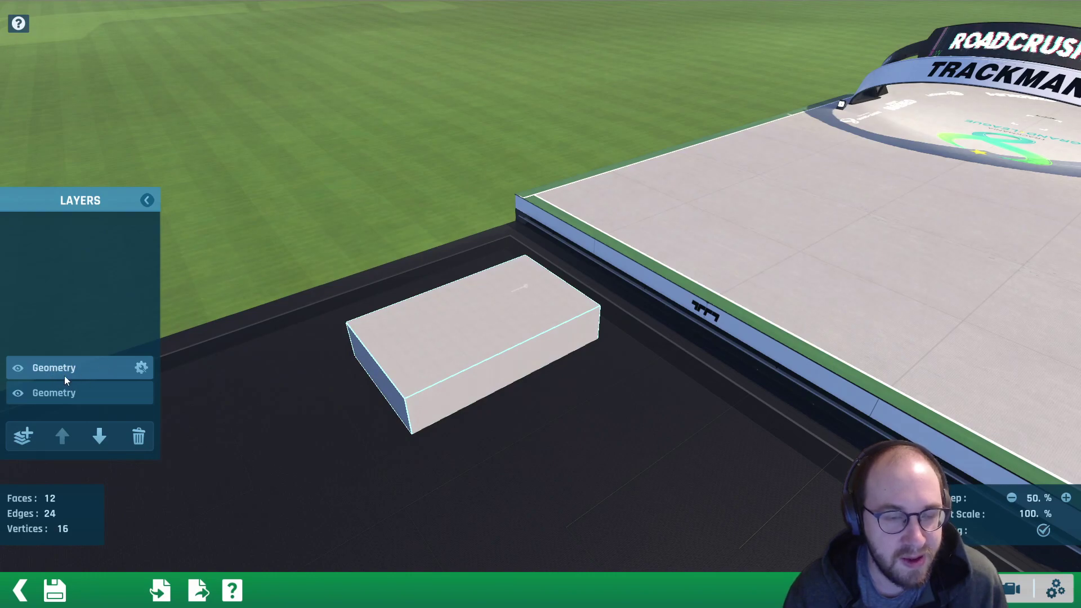
pyautogui.click(77, 393)
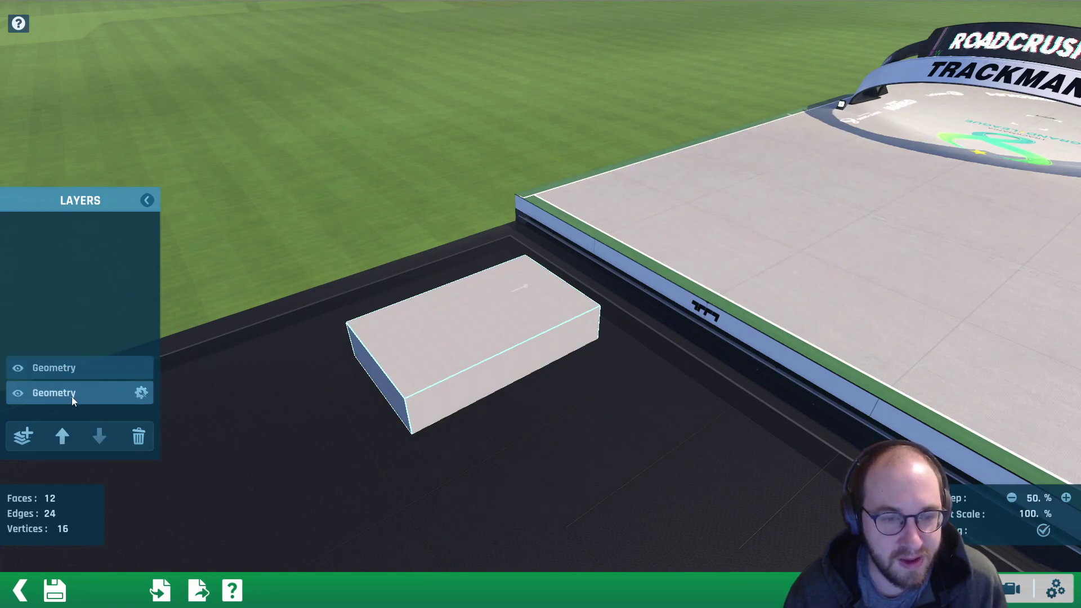
pyautogui.click(52, 359)
pyautogui.click(67, 395)
pyautogui.click(59, 369)
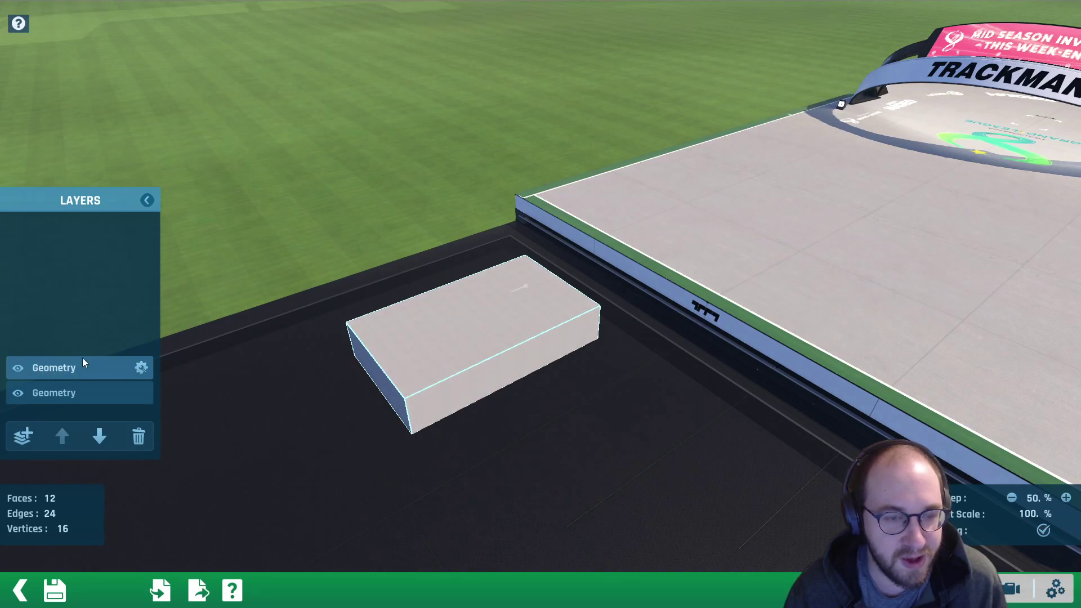
# - Add a third Geometry layer and replace its default cube with the copied box pasted in place
pyautogui.click(23, 436)
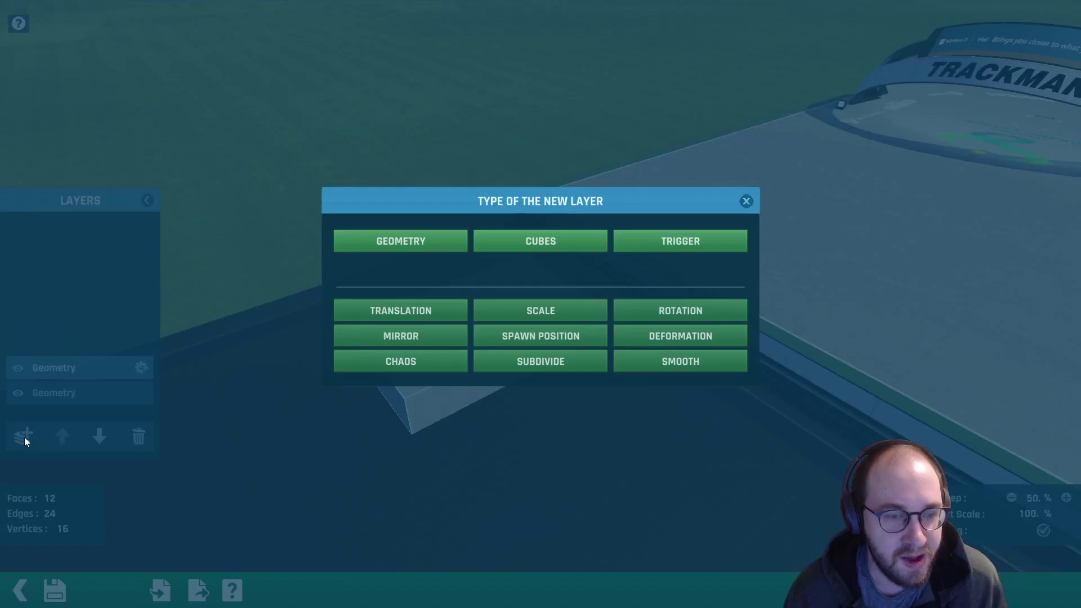
pyautogui.click(387, 242)
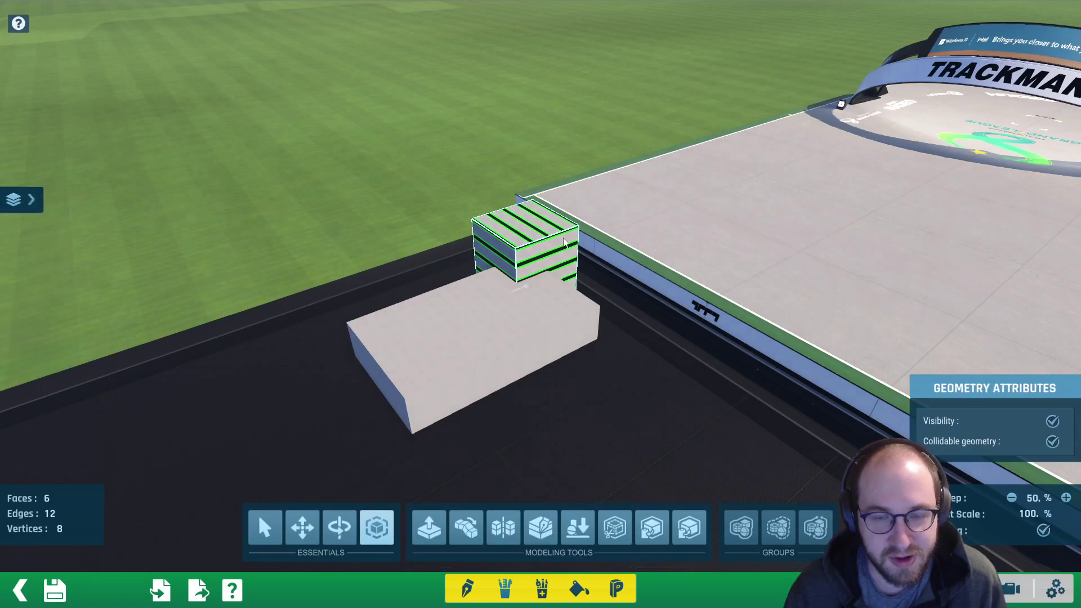
pyautogui.press('Delete')
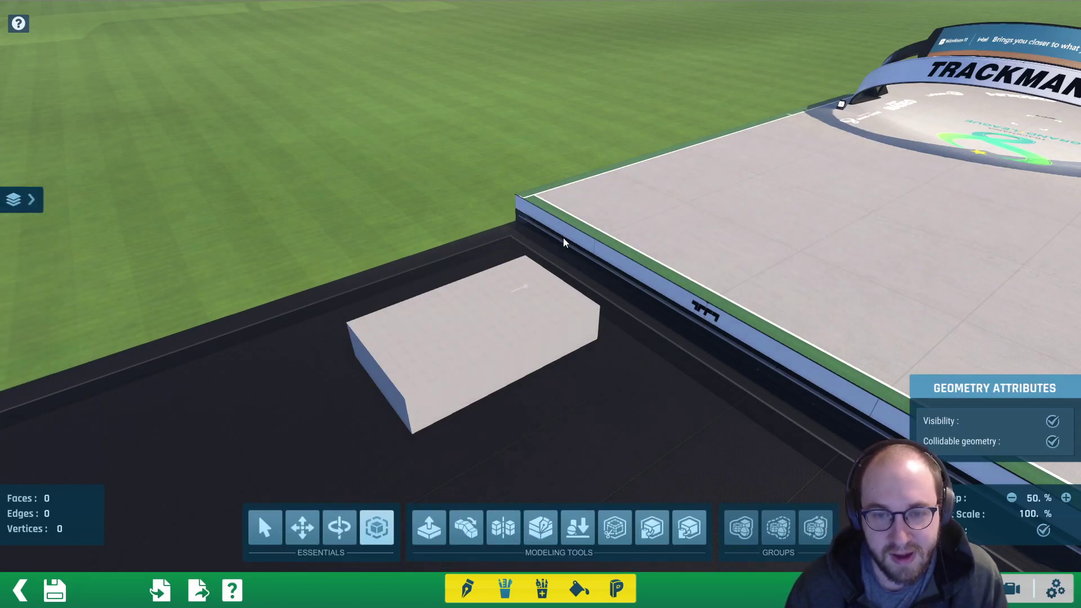
pyautogui.click(692, 534)
pyautogui.click(469, 324)
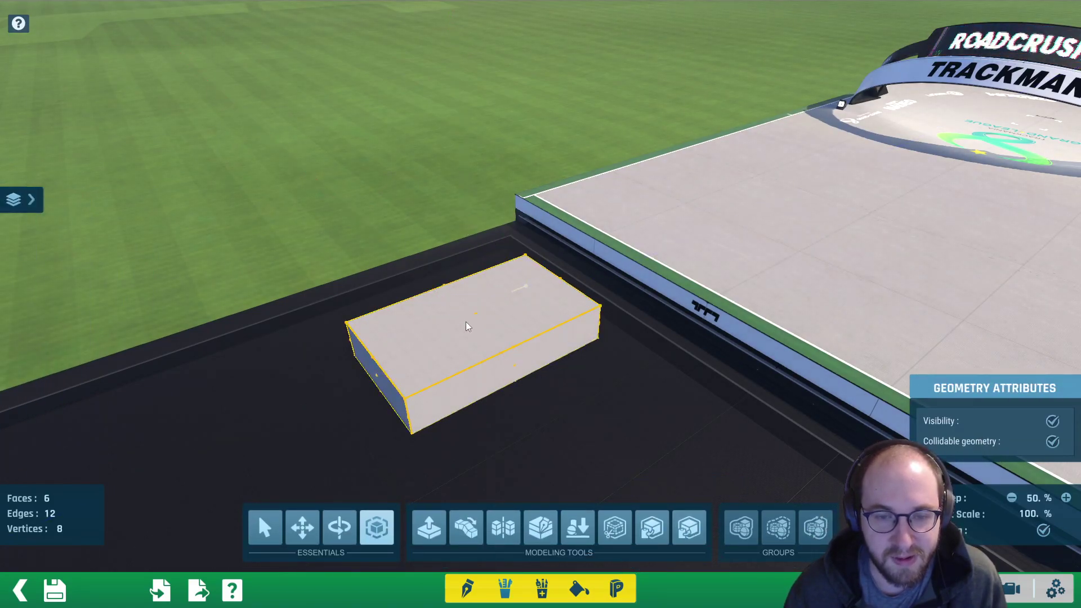
pyautogui.press('l')
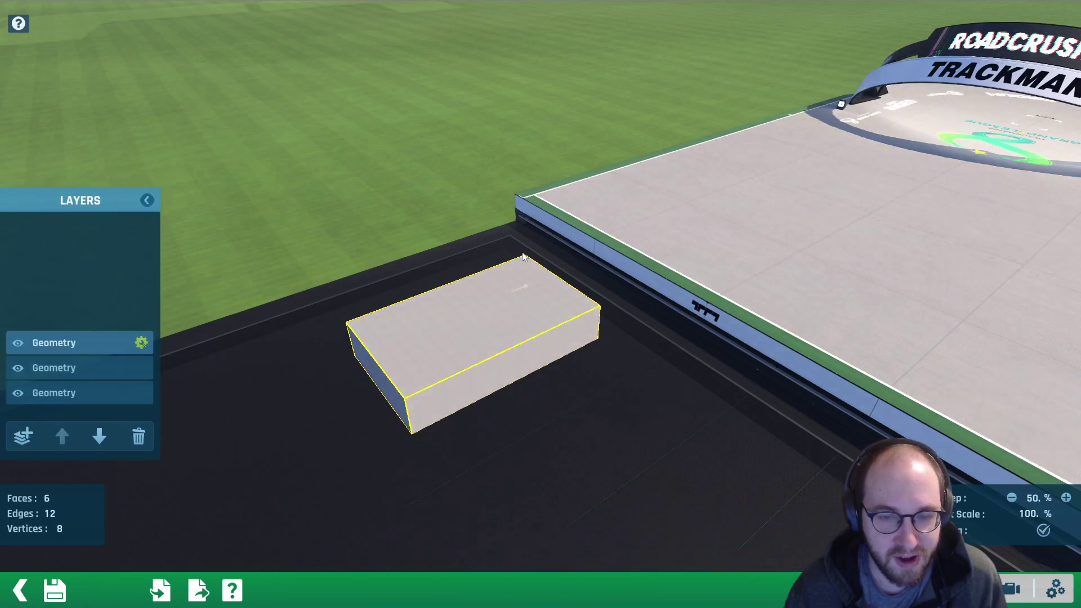
# - Isolate the uppermost Geometry layer, open it for editing, and delete one long side face of its box
pyautogui.click(23, 367)
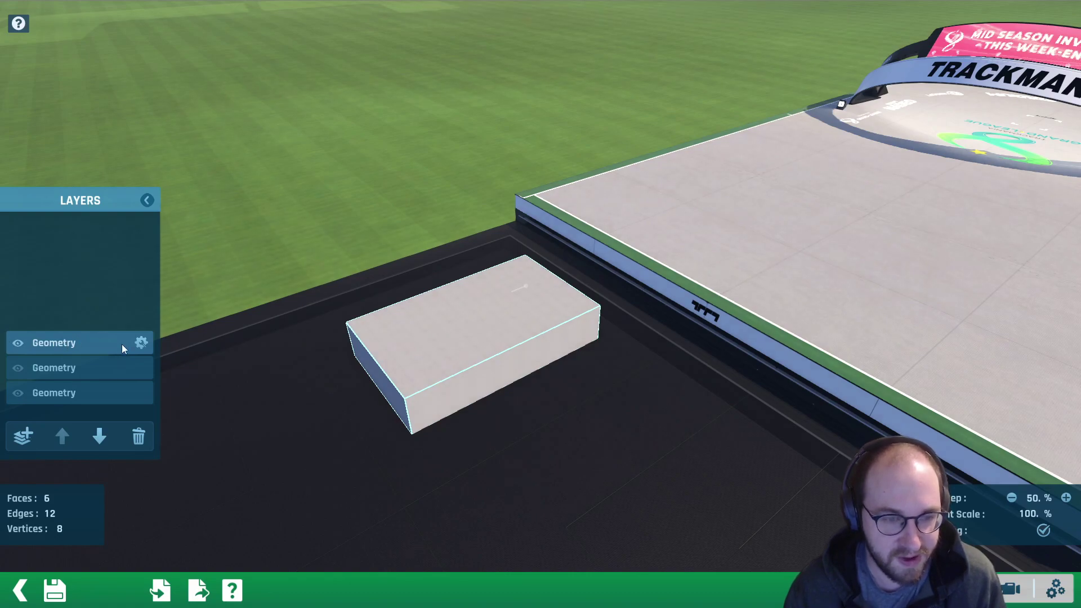
pyautogui.click(142, 343)
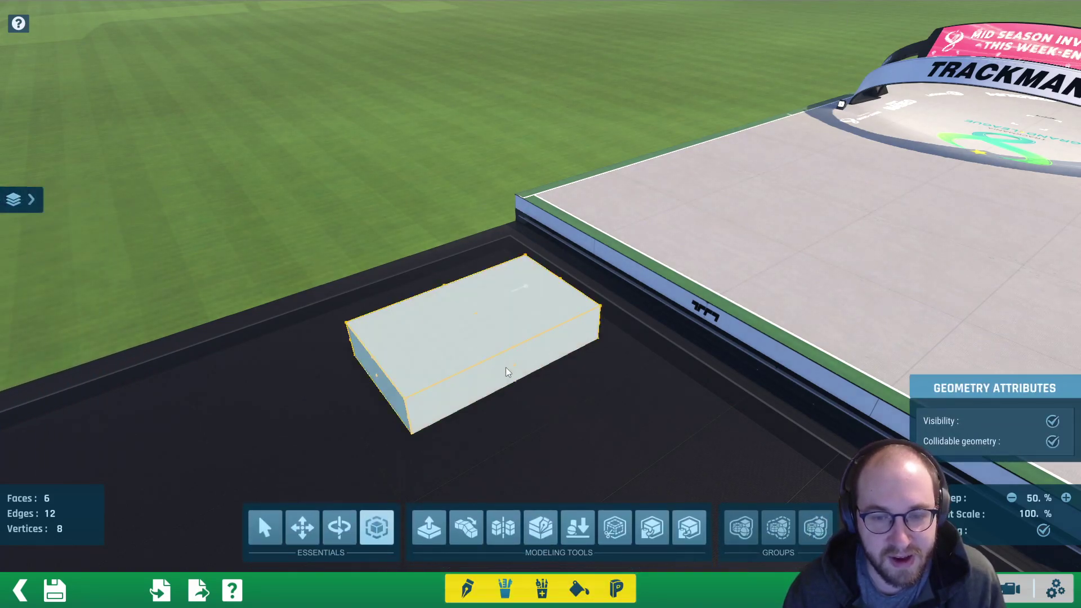
pyautogui.click(508, 371)
pyautogui.press('Delete')
pyautogui.click(412, 386)
pyautogui.press('Delete')
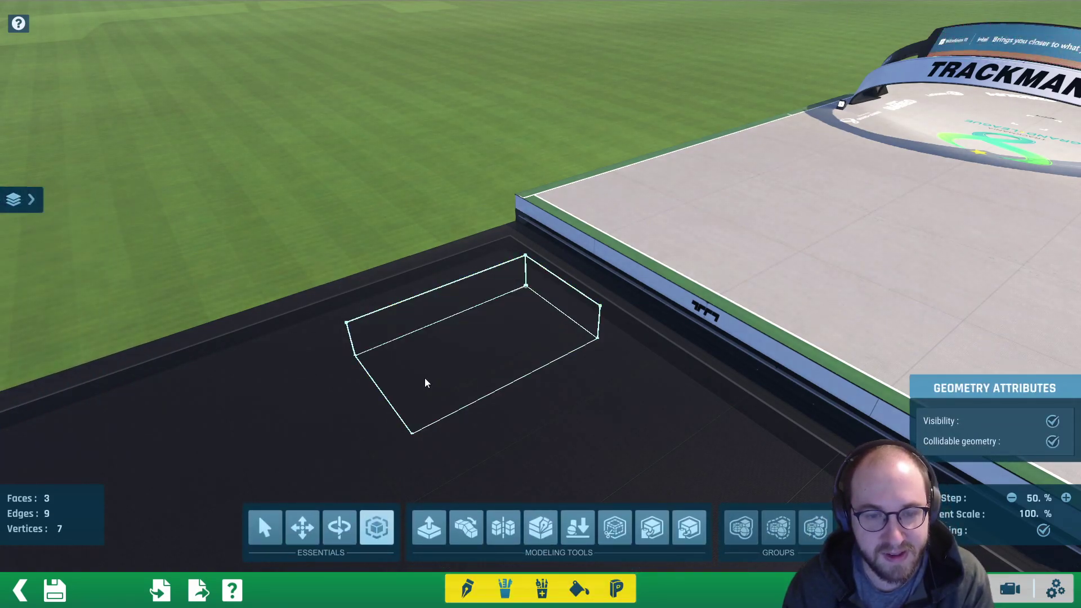
pyautogui.hotkey('ctrl', 'z')
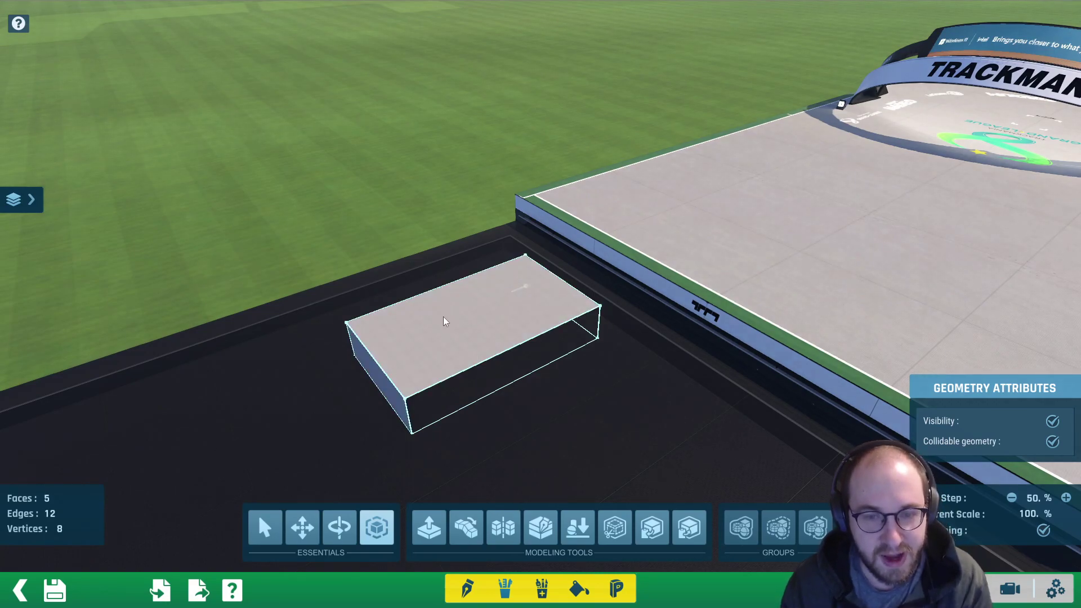
# - Delete the box's two short end faces and its remaining long side face
pyautogui.click(373, 367)
pyautogui.press('Delete')
pyautogui.keyDown('alt'); pyautogui.moveTo(552, 319); pyautogui.dragTo(221, 309, button='right'); pyautogui.keyUp('alt')
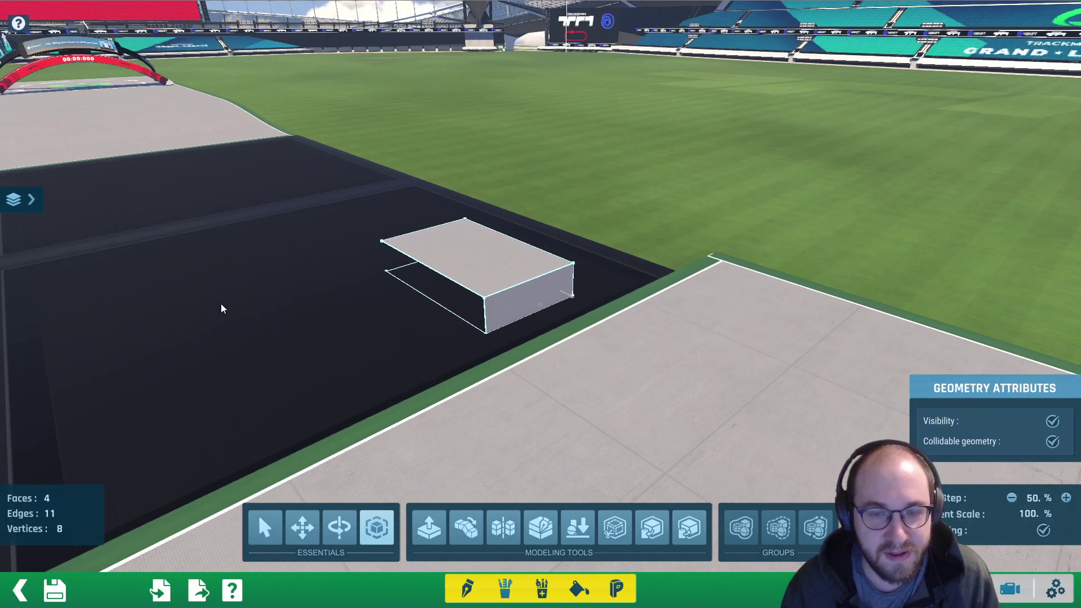
pyautogui.click(516, 315)
pyautogui.press('Delete')
pyautogui.moveTo(591, 251); pyautogui.dragTo(138, 268, button='right')
pyautogui.click(575, 293)
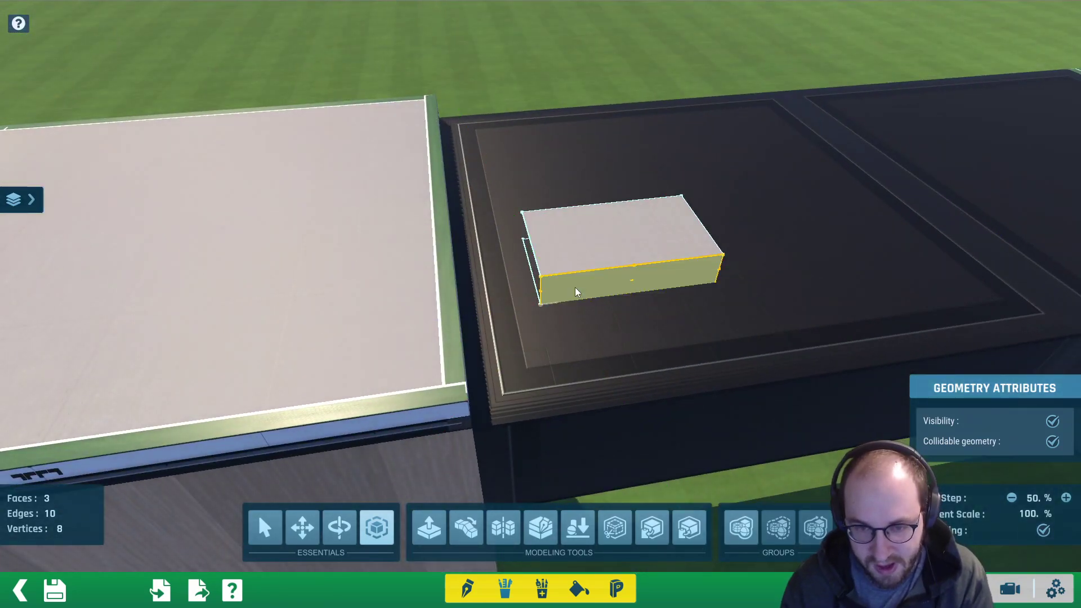
pyautogui.press('Delete')
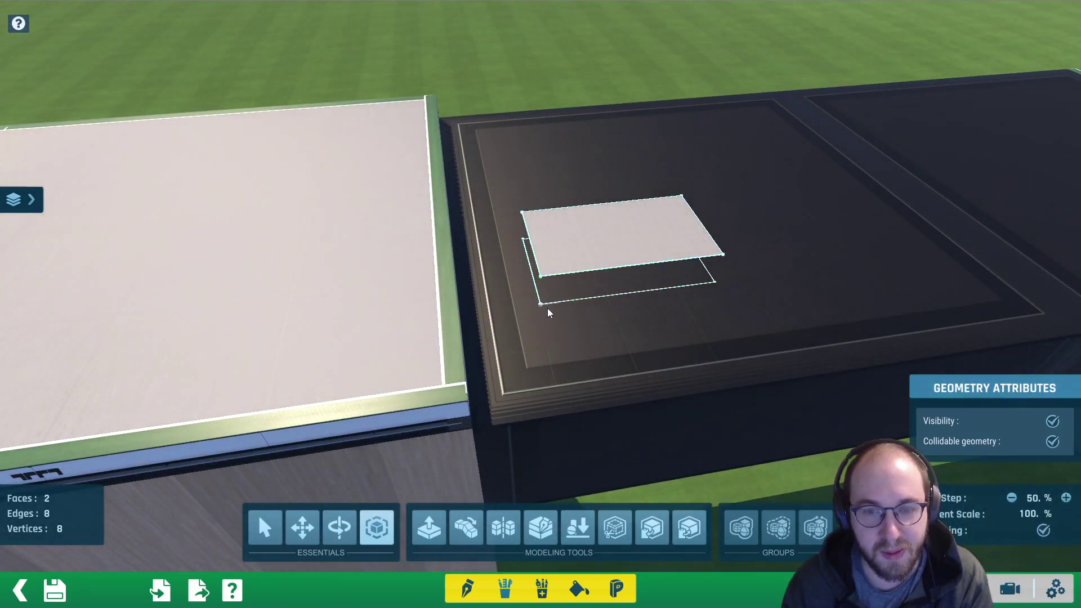
# - Delete the box's bottom face so that only the top face is left in this layer
pyautogui.scroll(2, 644, 338)
pyautogui.moveTo(644, 339); pyautogui.dragTo(529, 220, button='middle')
pyautogui.scroll(3, 622, 306)
pyautogui.click(622, 310)
pyautogui.press('Delete')
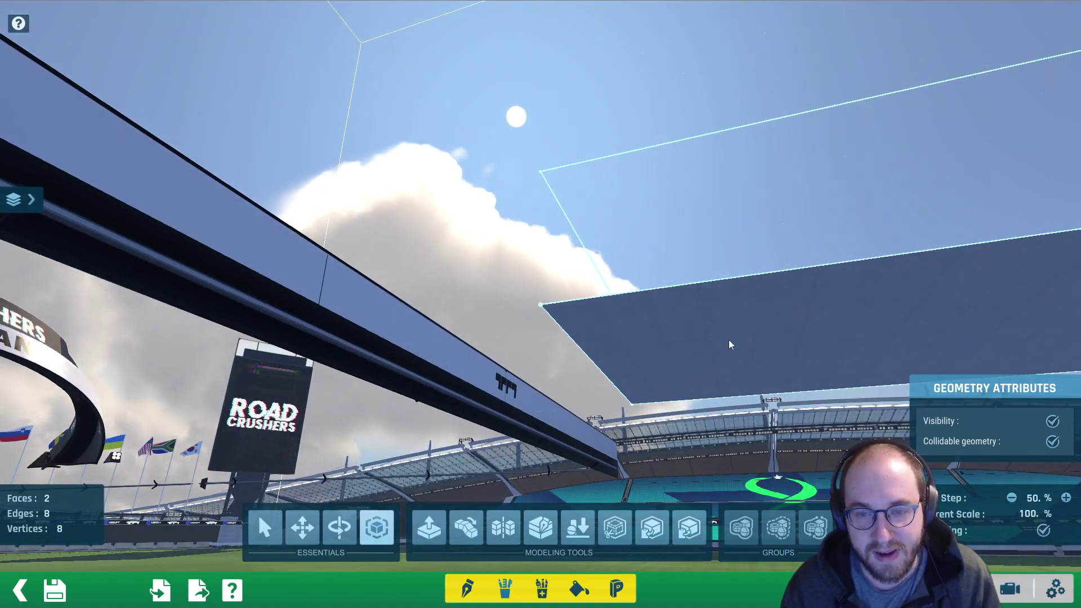
# - Select the remaining top face and turn off collidable geometry for its layer
pyautogui.moveTo(730, 353); pyautogui.dragTo(734, 234, button='middle')
pyautogui.moveTo(820, 241); pyautogui.dragTo(490, 302, button='middle')
pyautogui.click(495, 287)
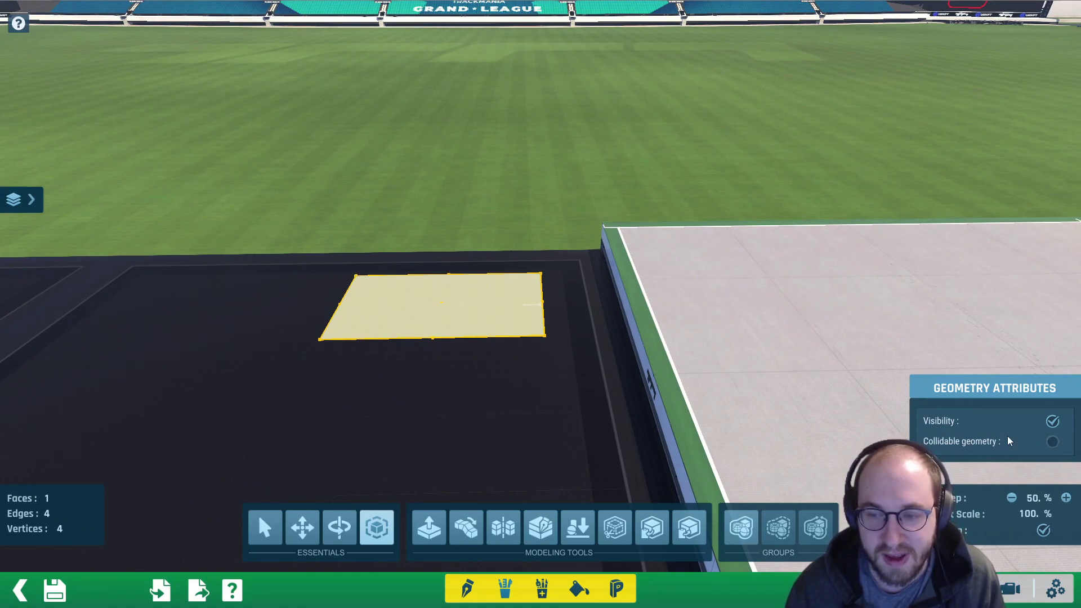
# - Choose the yellow material with dark double chevrons from page 10 of the material library
pyautogui.scroll(-1, 502, 367)
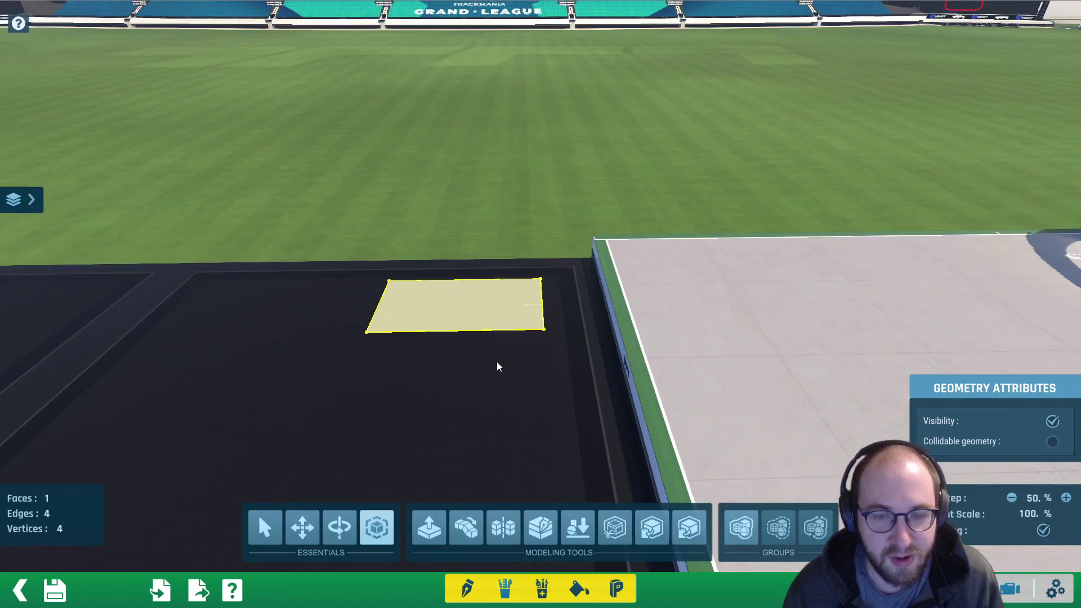
pyautogui.keyDown('alt'); pyautogui.moveTo(502, 366); pyautogui.dragTo(444, 360, button='right'); pyautogui.keyUp('alt')
pyautogui.keyDown('alt'); pyautogui.moveTo(444, 359); pyautogui.dragTo(473, 404); pyautogui.keyUp('alt')
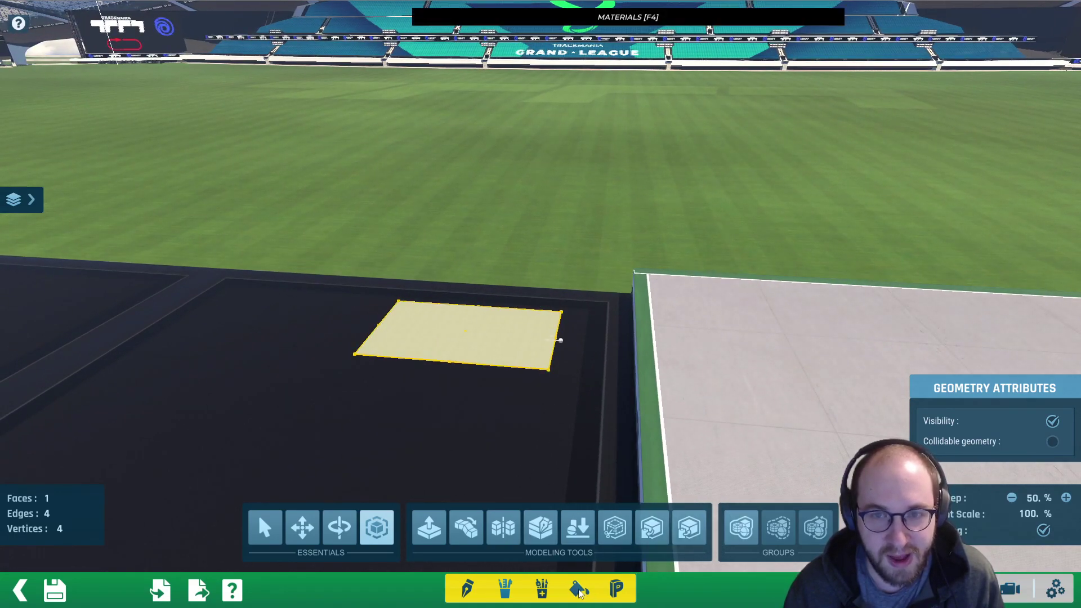
pyautogui.click(579, 590)
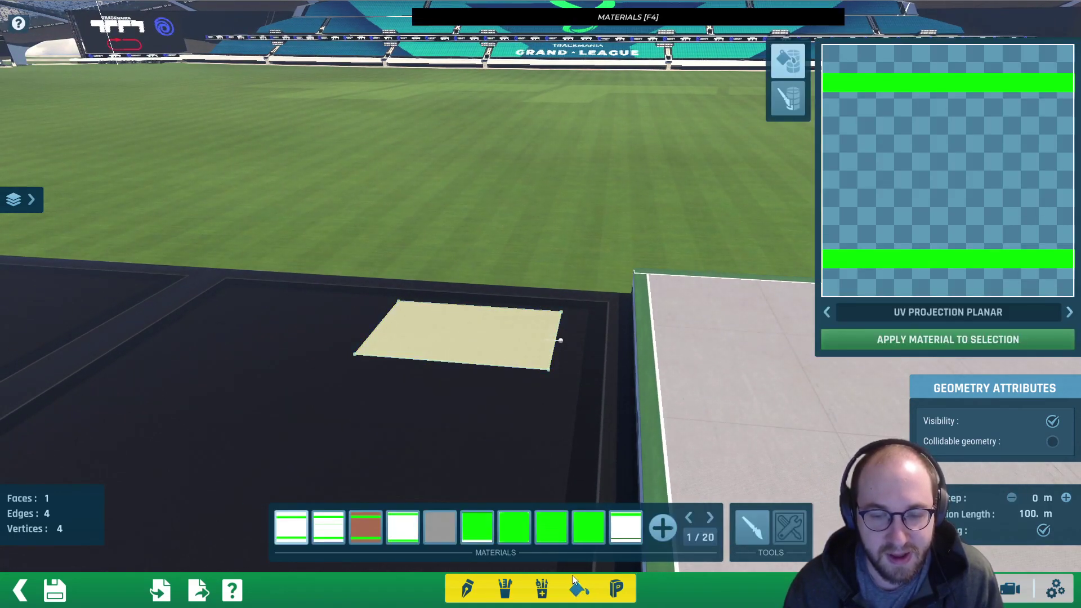
pyautogui.click(709, 518)
pyautogui.click(708, 518)
pyautogui.click(709, 518)
pyautogui.click(709, 518)
pyautogui.click(708, 518)
pyautogui.click(709, 518)
pyautogui.click(709, 518)
pyautogui.click(709, 518)
pyautogui.click(709, 518)
pyautogui.click(688, 517)
pyautogui.click(293, 532)
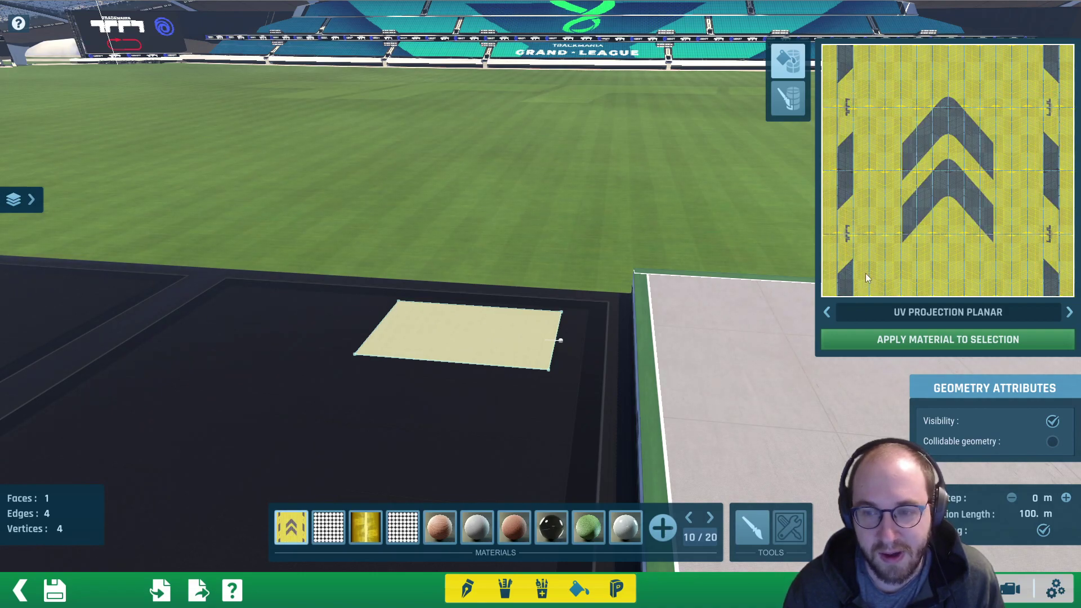
# - Apply the yellow chevron material to the selected top face using UV Projection Planar
pyautogui.click(827, 313)
pyautogui.click(828, 314)
pyautogui.click(1069, 314)
pyautogui.click(1068, 313)
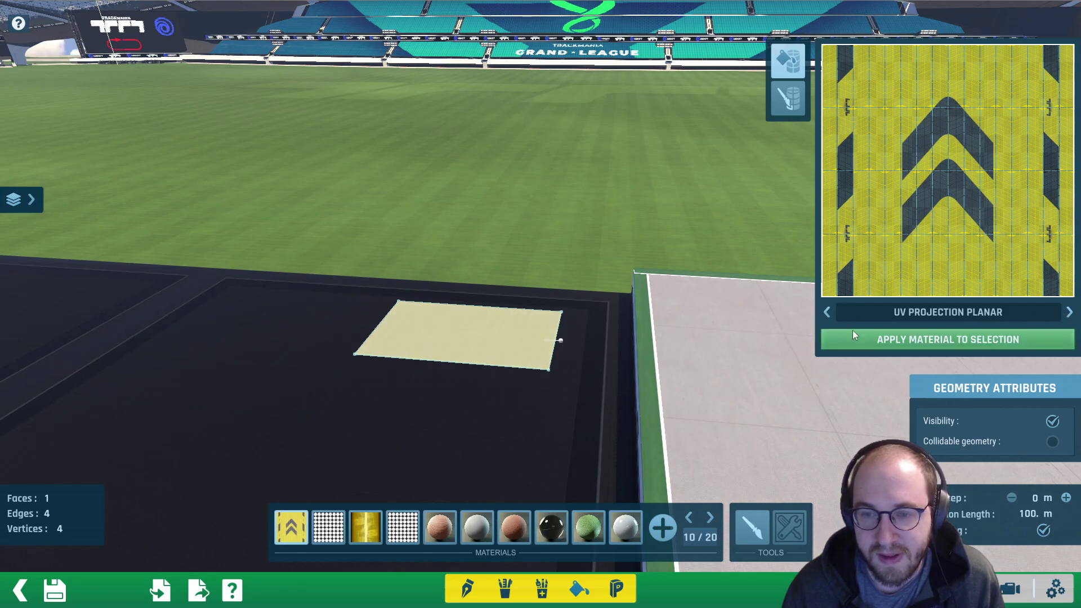
pyautogui.click(903, 341)
# - Apply the yellow chevron material to the selected top face using UV Projection Cubic
pyautogui.click(828, 313)
pyautogui.click(828, 313)
pyautogui.click(827, 313)
pyautogui.click(826, 313)
pyautogui.click(827, 313)
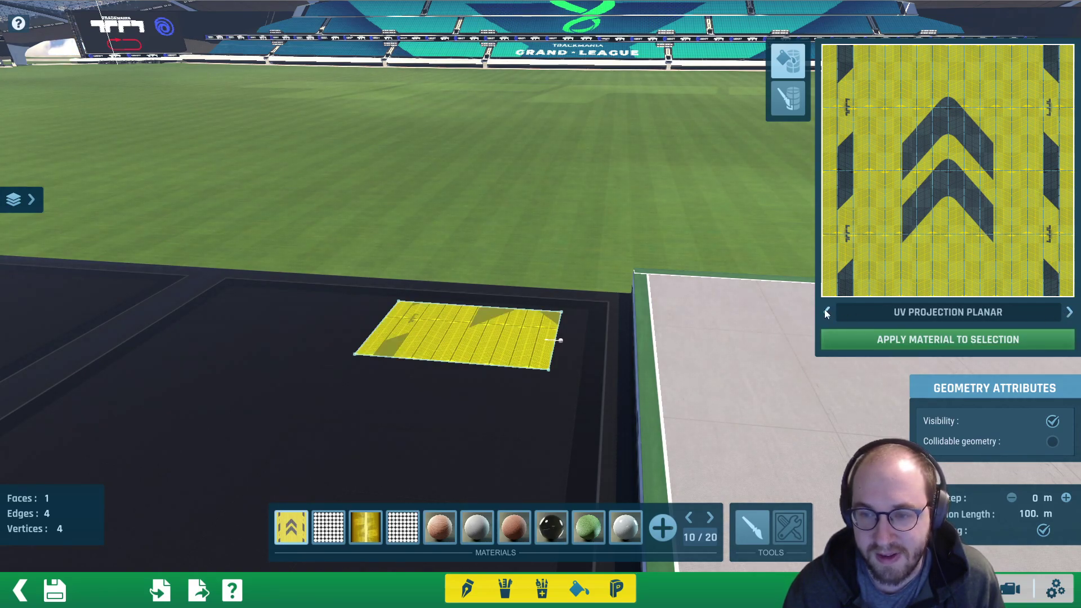
pyautogui.click(826, 312)
pyautogui.click(827, 312)
pyautogui.click(826, 312)
pyautogui.click(826, 313)
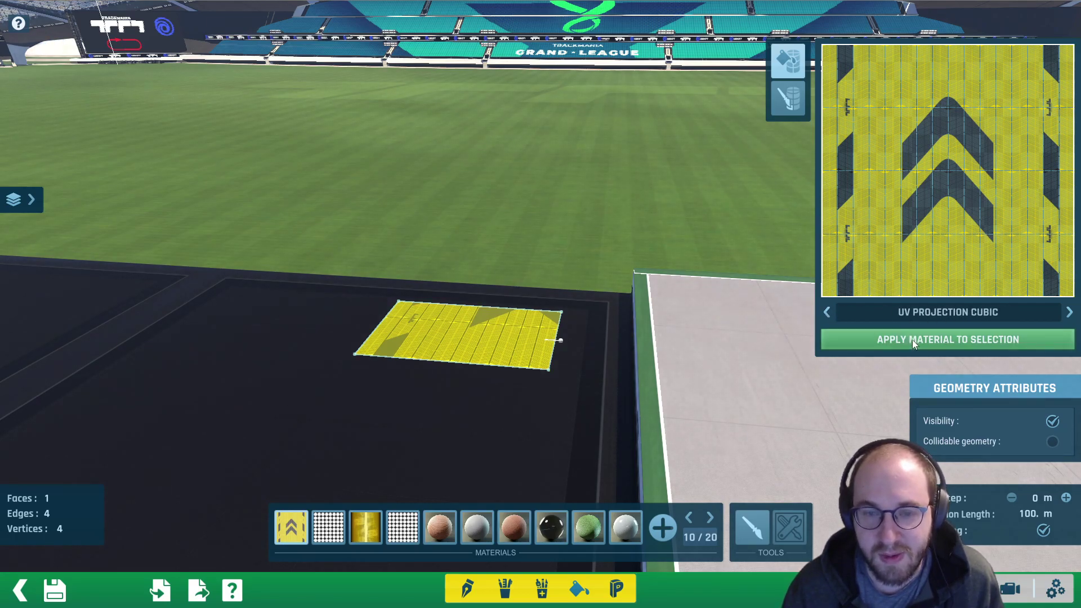
pyautogui.click(873, 339)
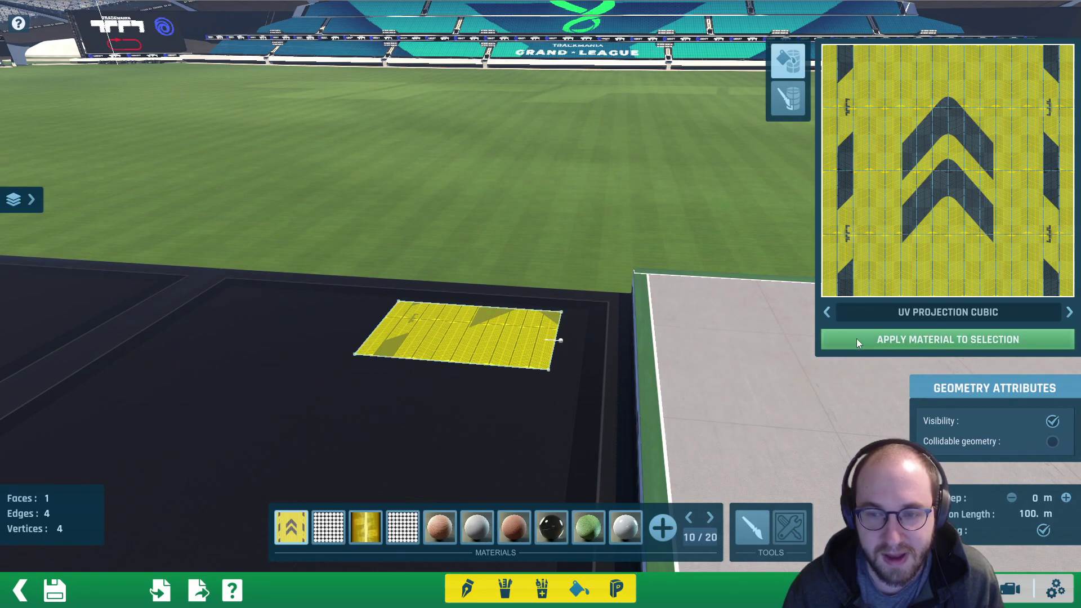
# - Move the face's UVs onto the double chevron and rotate them so the arrows point lengthwise away from the start block
pyautogui.click(787, 98)
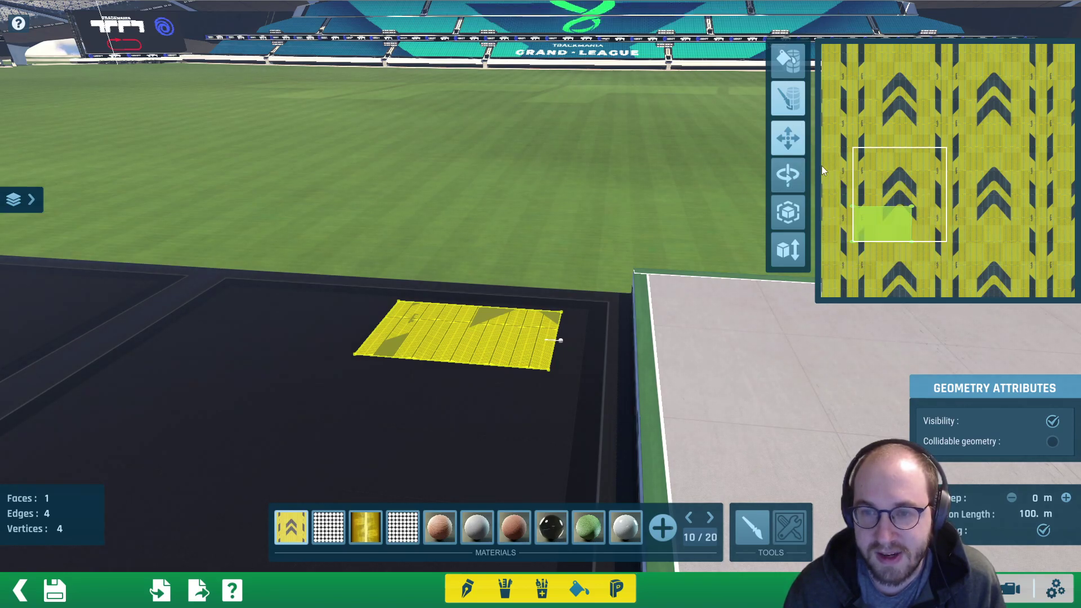
pyautogui.moveTo(907, 194); pyautogui.dragTo(906, 179)
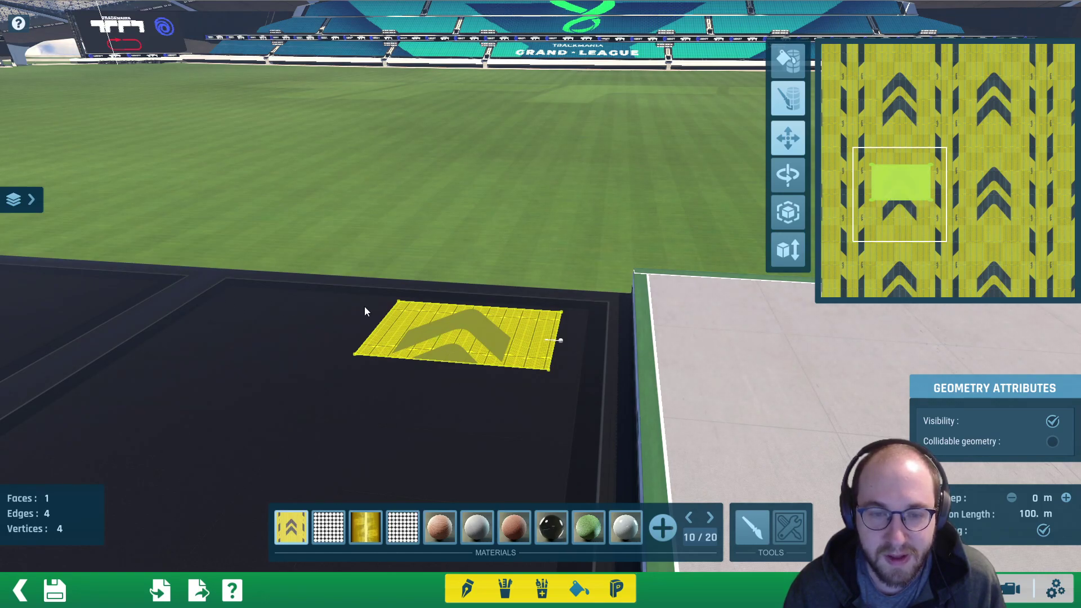
pyautogui.click(781, 176)
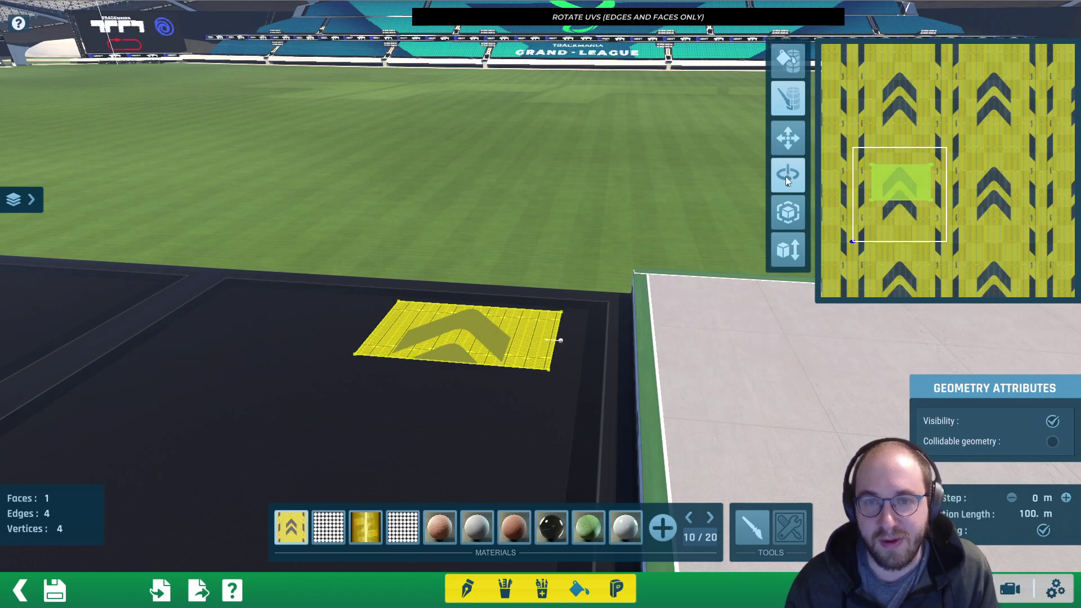
pyautogui.moveTo(839, 116); pyautogui.dragTo(1000, 242)
pyautogui.moveTo(924, 180); pyautogui.dragTo(894, 140)
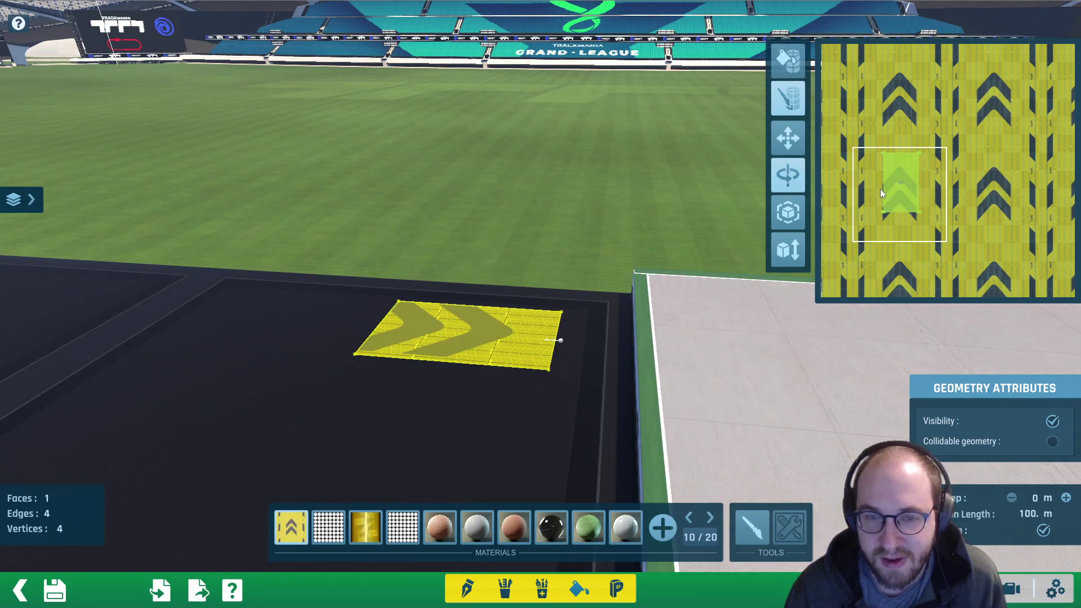
pyautogui.moveTo(899, 164); pyautogui.dragTo(901, 213)
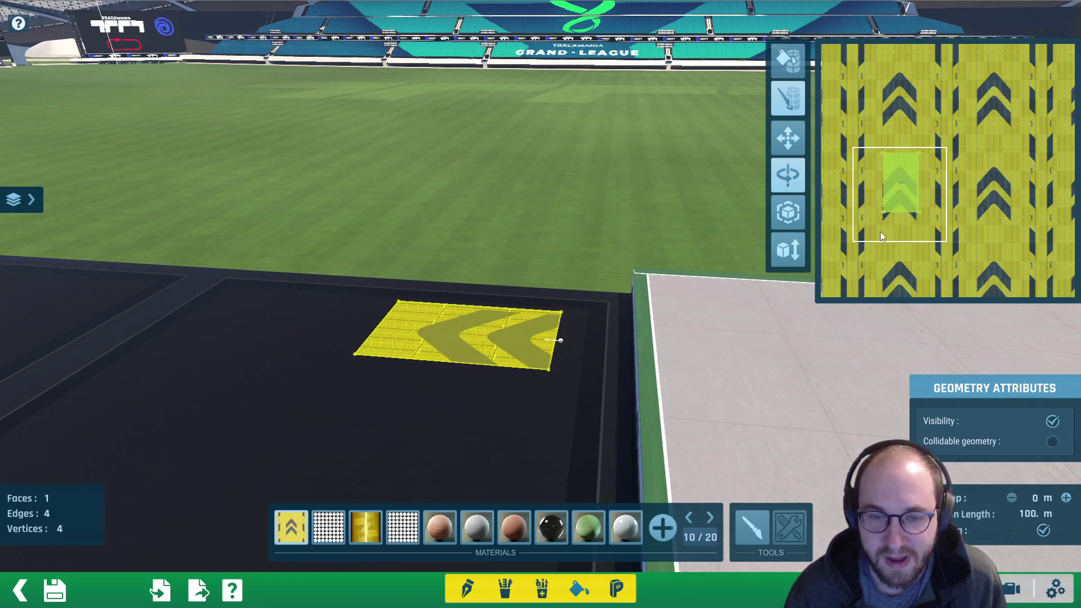
# - Scale up the face's UVs to fit the whole double chevron and move them to centre it on the face
pyautogui.click(791, 214)
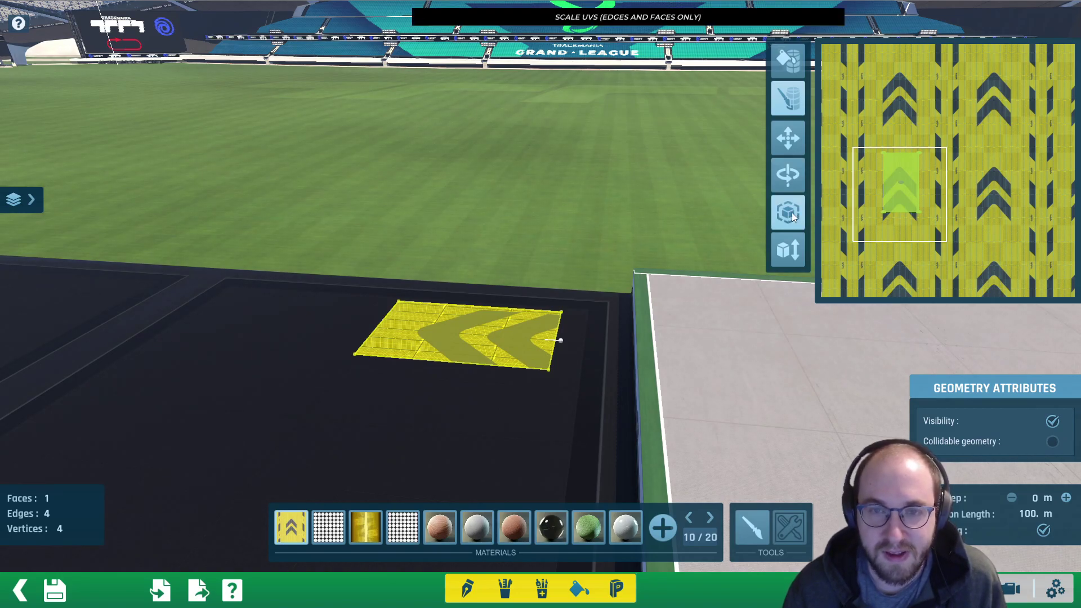
pyautogui.click(883, 212)
pyautogui.click(872, 220)
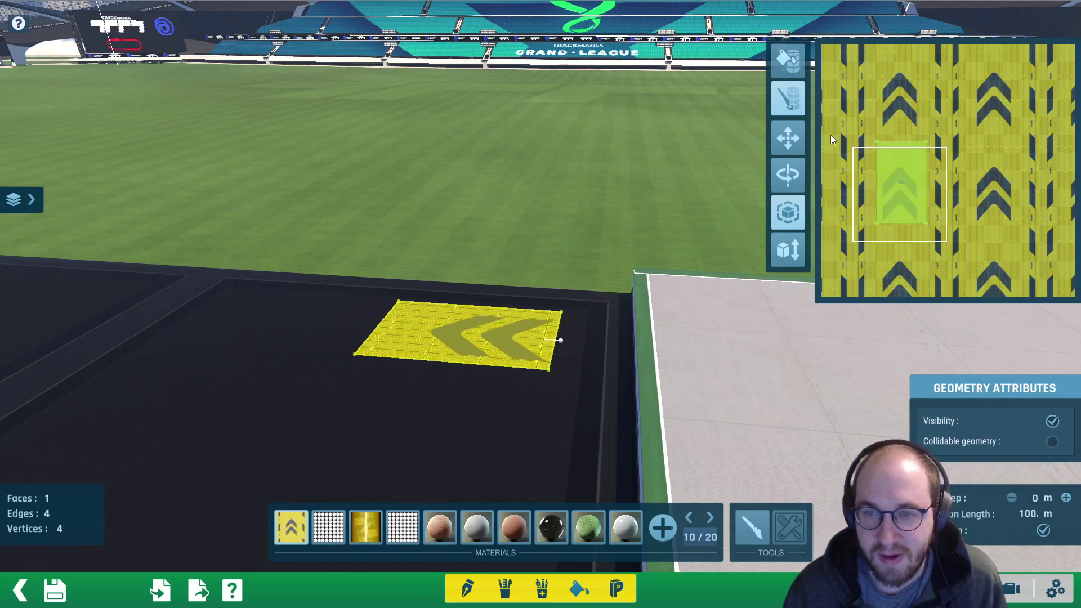
pyautogui.click(791, 134)
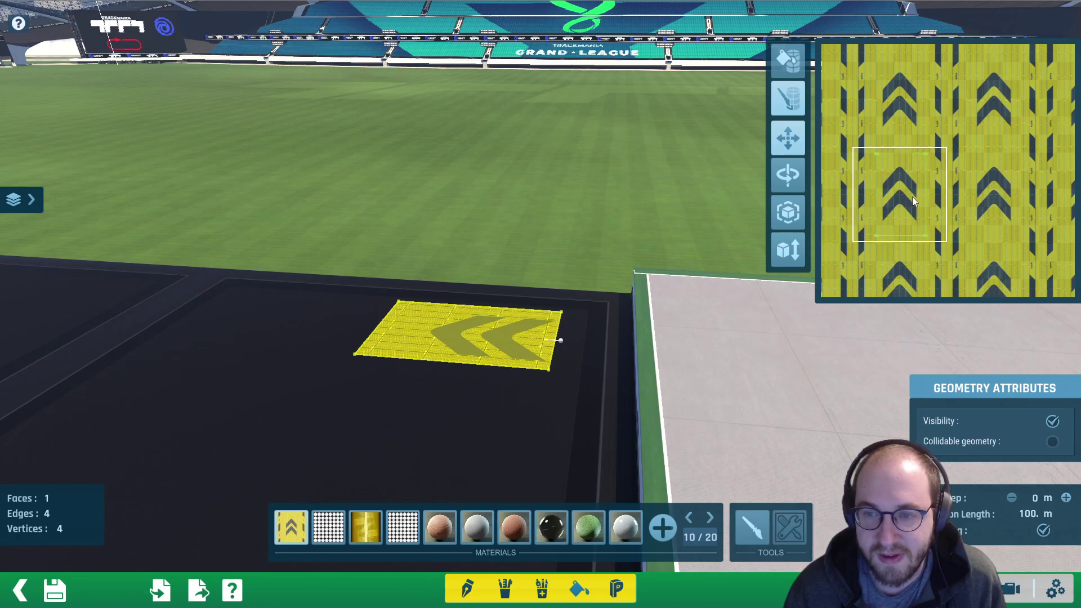
pyautogui.moveTo(912, 197); pyautogui.dragTo(896, 189)
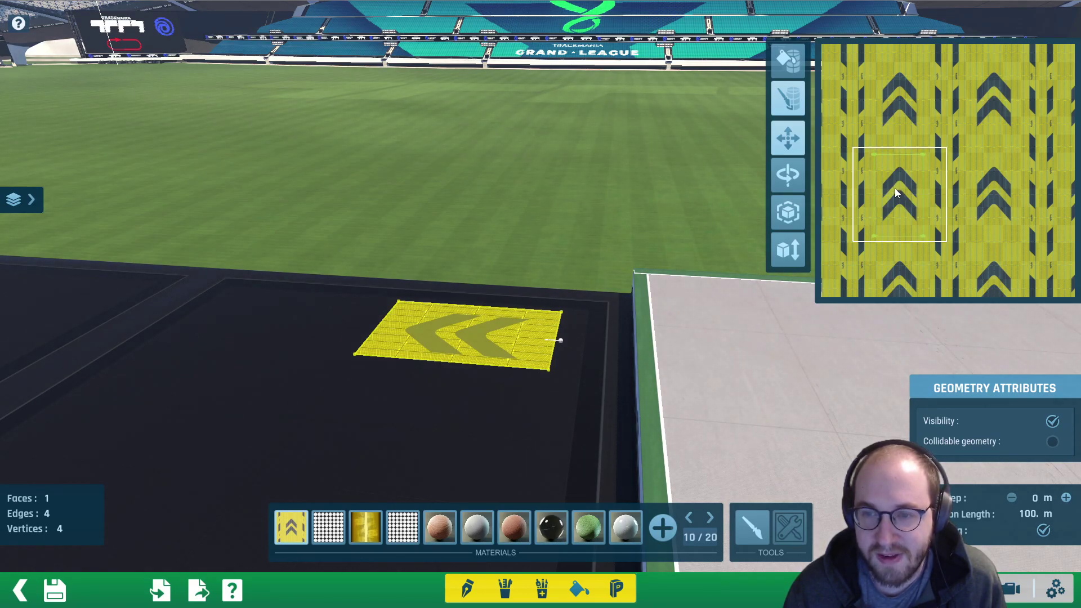
pyautogui.moveTo(896, 189); pyautogui.dragTo(898, 190)
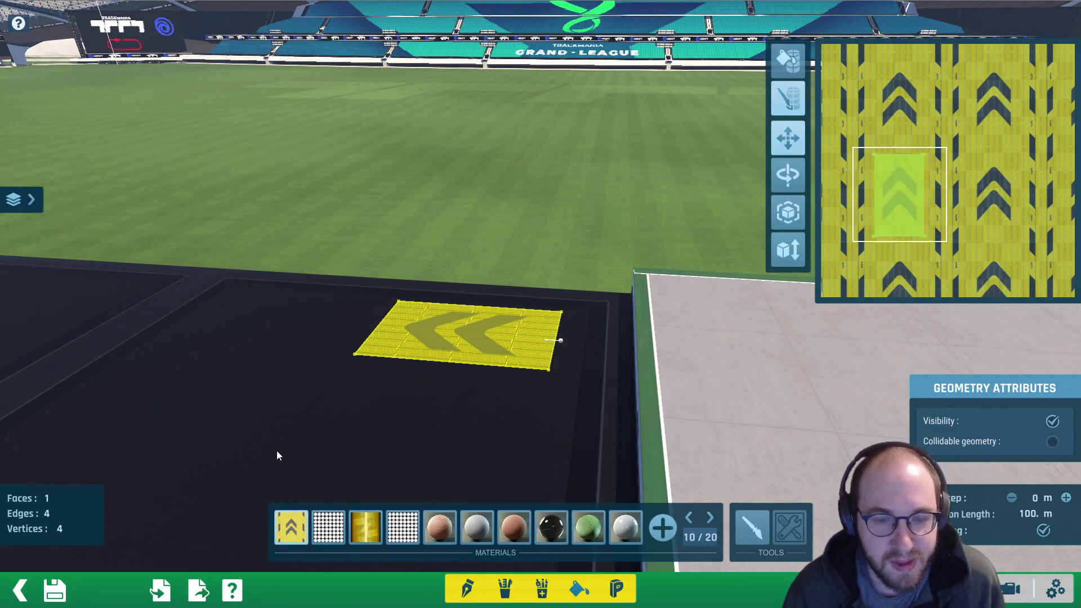
# - Show the middle Geometry layer, open it for editing, and turn off its collidable geometry
pyautogui.click(548, 591)
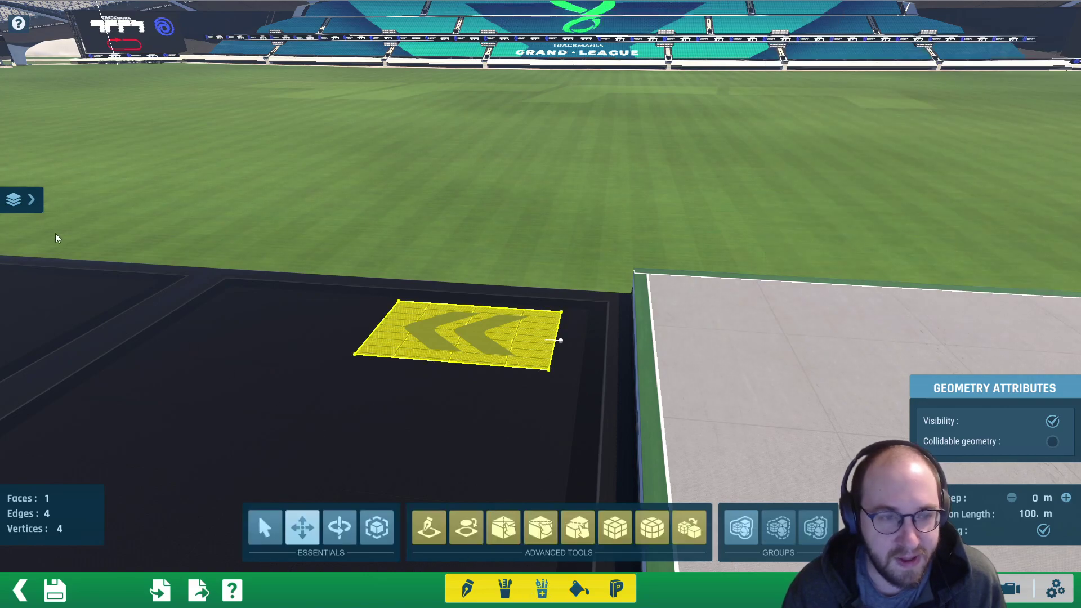
pyautogui.click(27, 202)
pyautogui.click(59, 369)
pyautogui.click(18, 368)
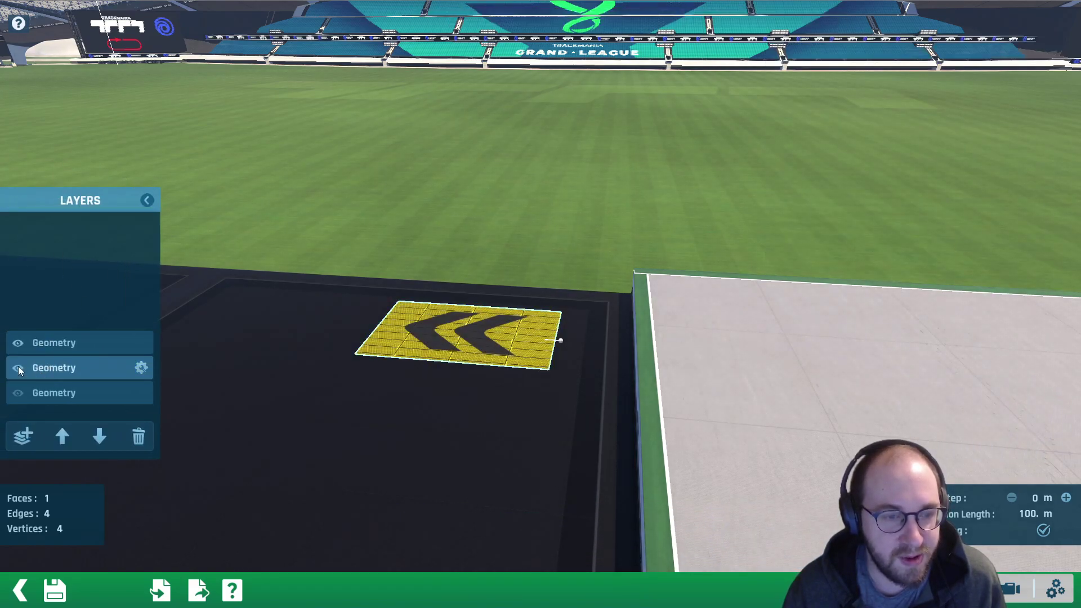
pyautogui.click(141, 367)
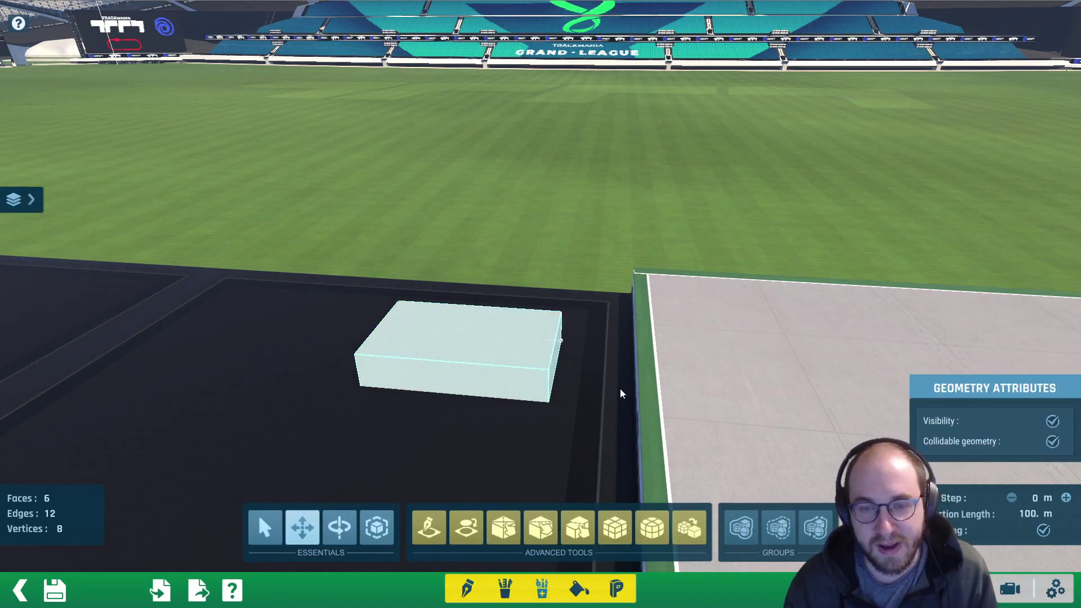
pyautogui.click(1051, 441)
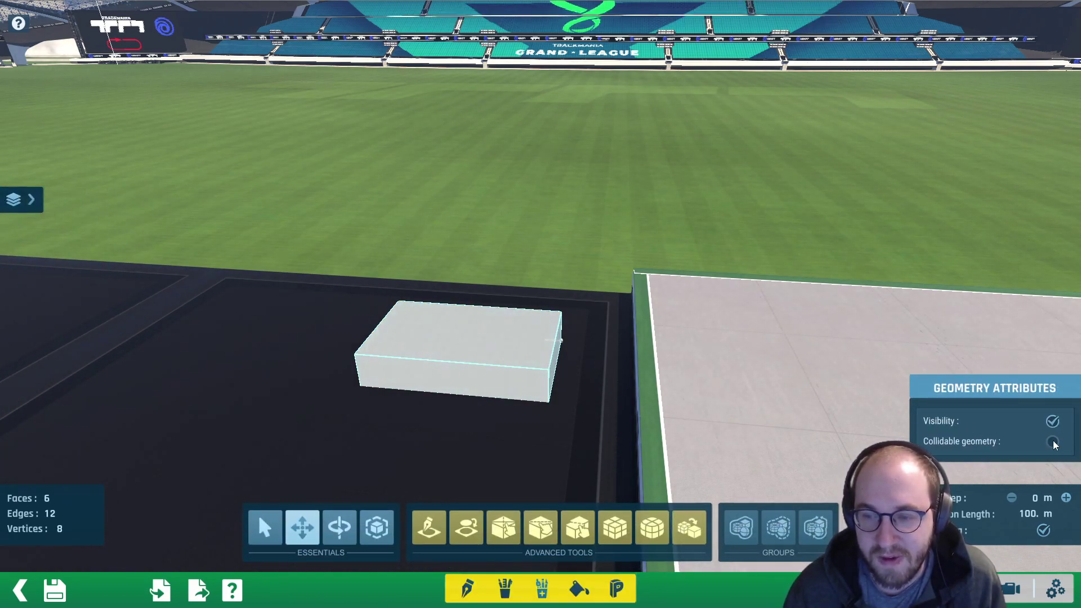
# - Show the lowest Geometry layer as the active one, hide the other two layers, and open it for editing
pyautogui.scroll(-1, 439, 341)
pyautogui.keyDown('alt'); pyautogui.moveTo(439, 340); pyautogui.dragTo(591, 335); pyautogui.keyUp('alt')
pyautogui.scroll(2, 570, 348)
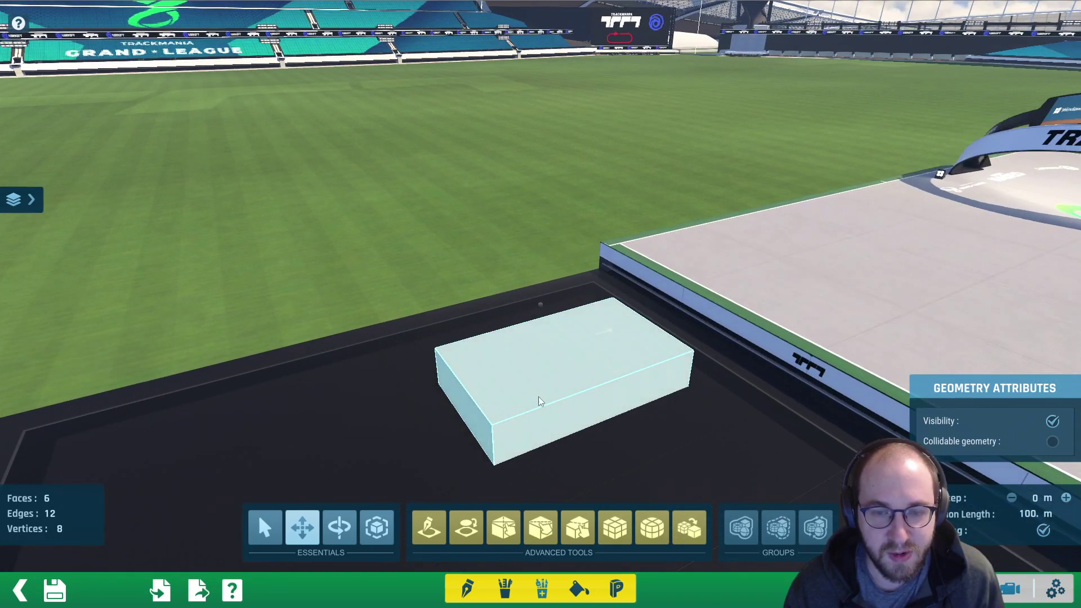
pyautogui.click(21, 199)
pyautogui.click(18, 392)
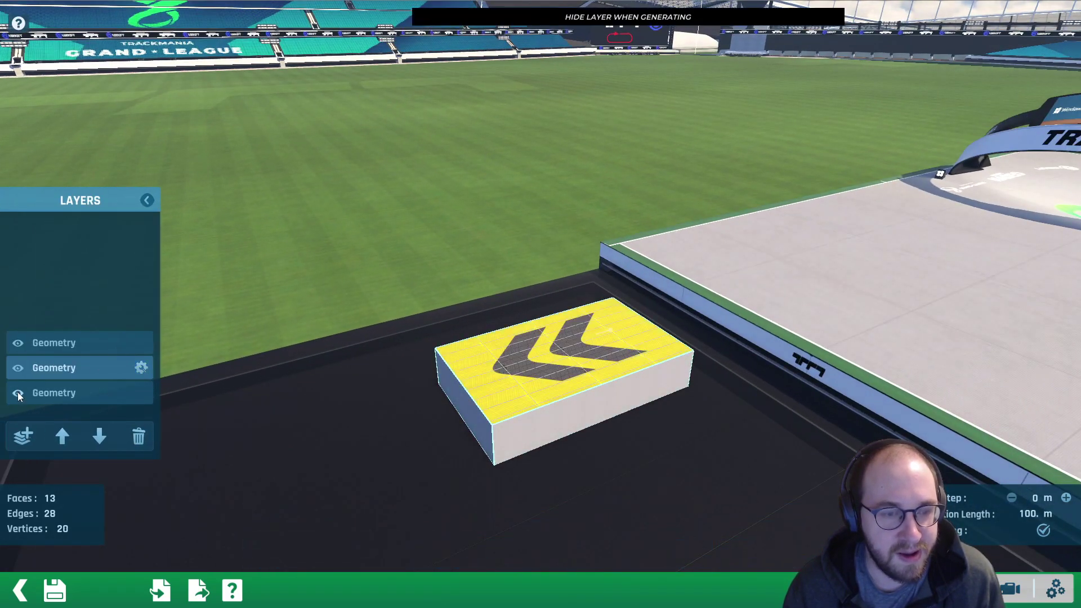
pyautogui.click(59, 394)
pyautogui.click(18, 368)
pyautogui.click(18, 343)
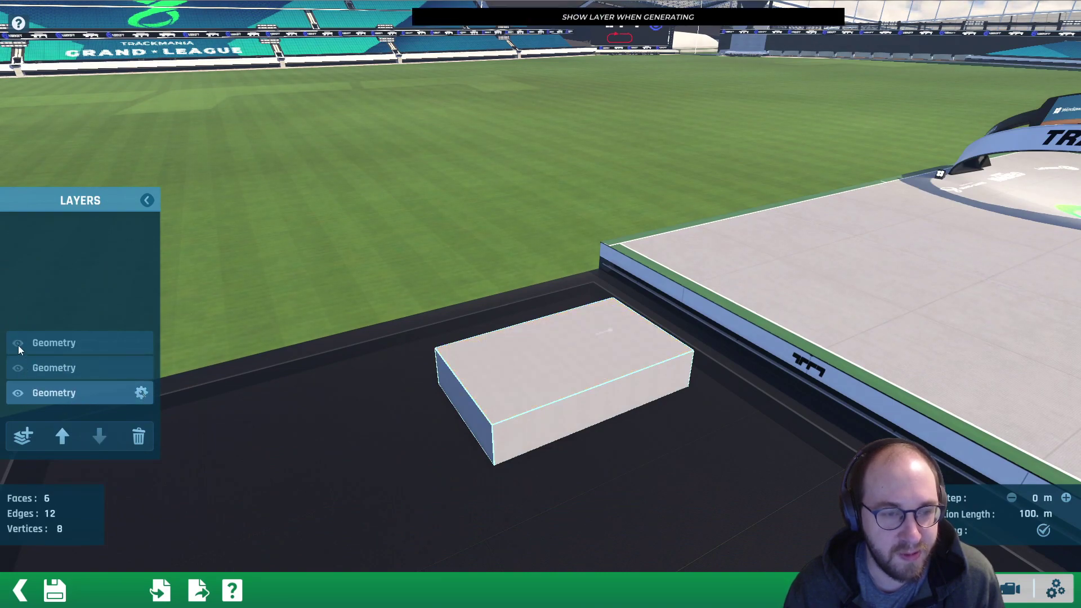
pyautogui.click(140, 392)
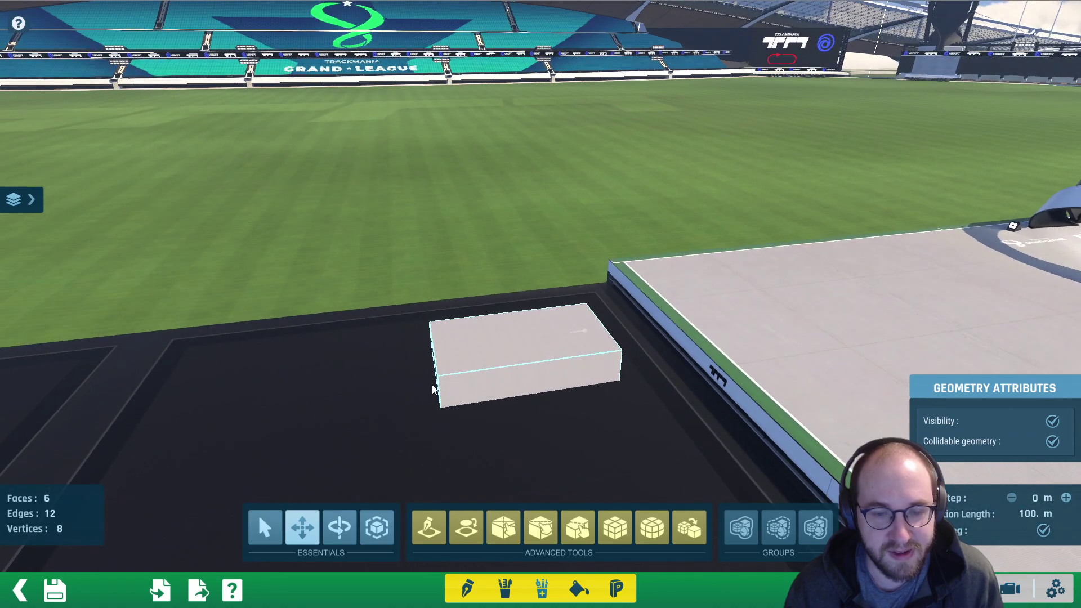
# - Turn off the visibility of the box in the lowest Geometry layer
pyautogui.click(434, 388)
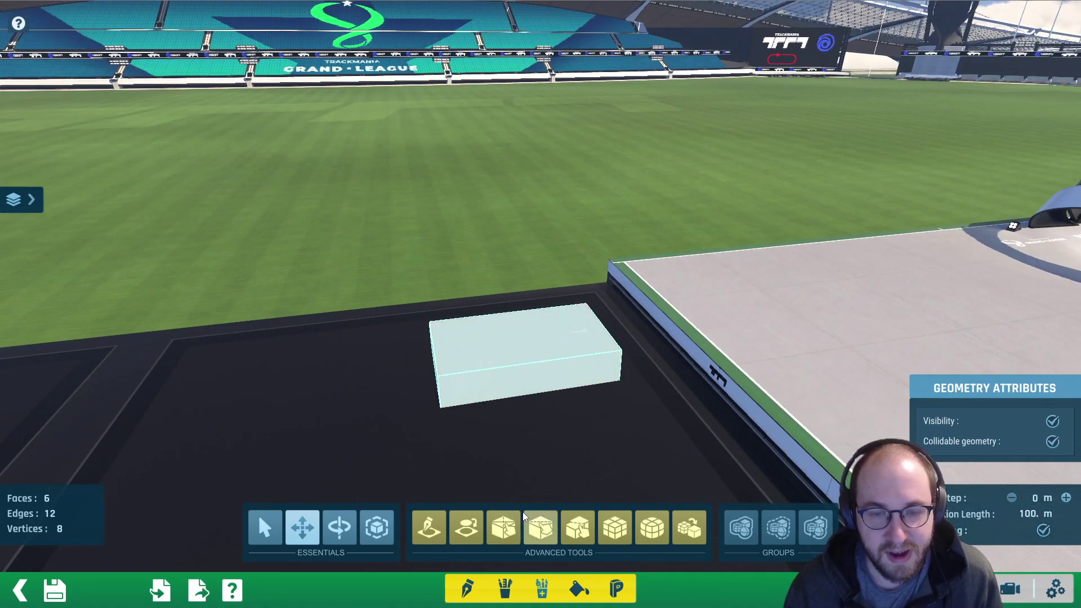
pyautogui.click(1052, 421)
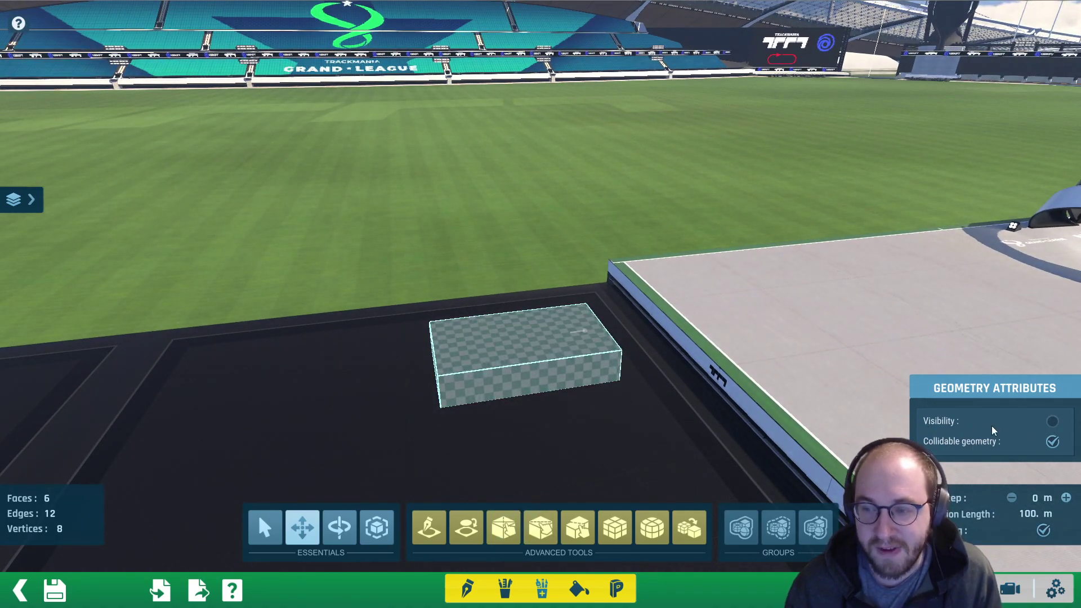
# - Try to apply the yellow double-chevron gameplay effect to the whole invisible box
pyautogui.click(579, 589)
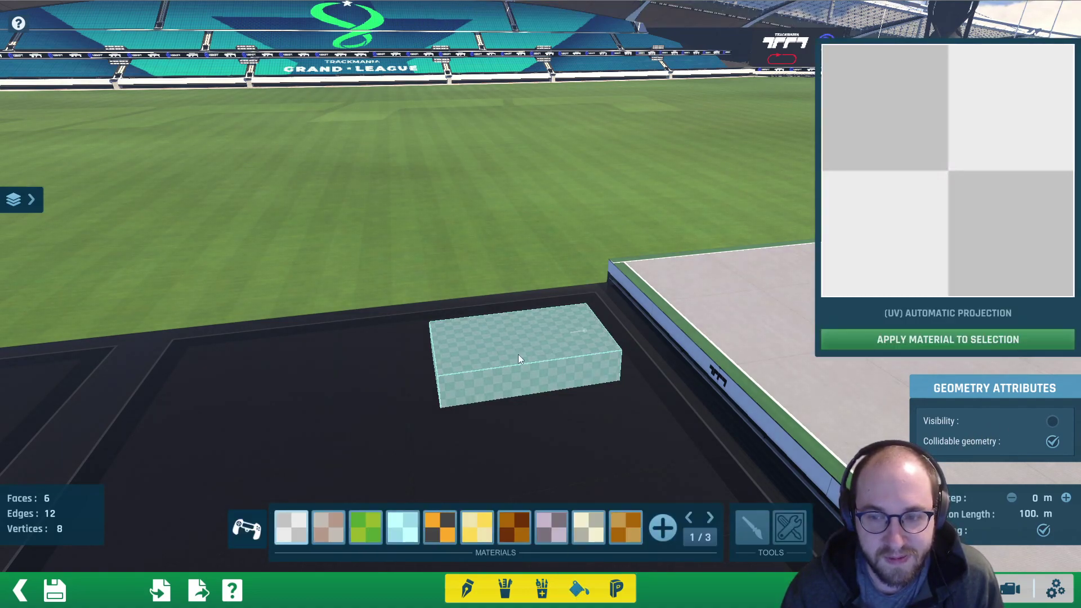
pyautogui.click(260, 527)
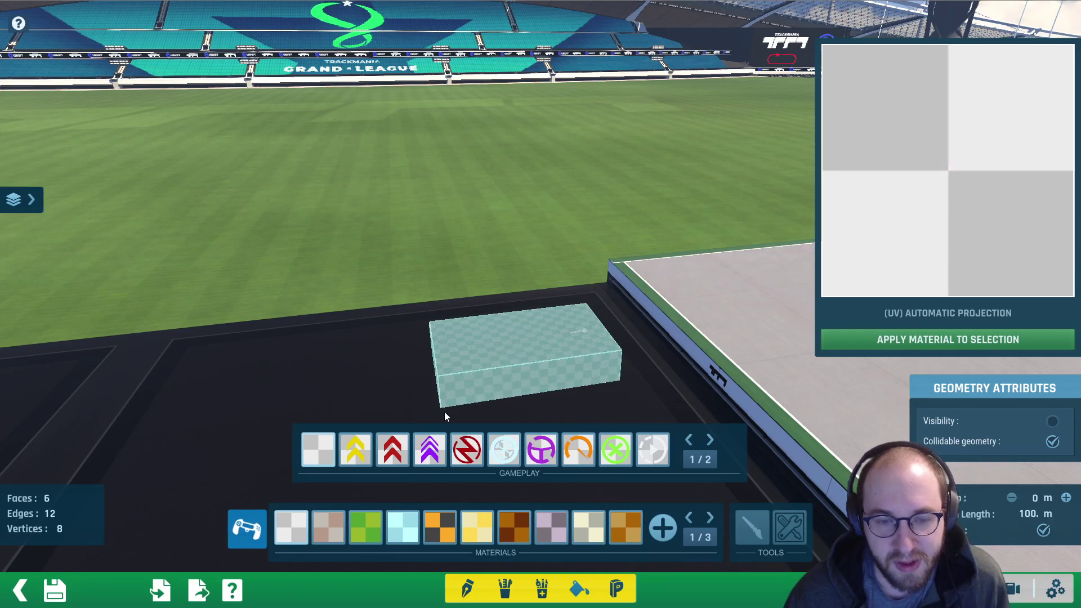
pyautogui.click(361, 459)
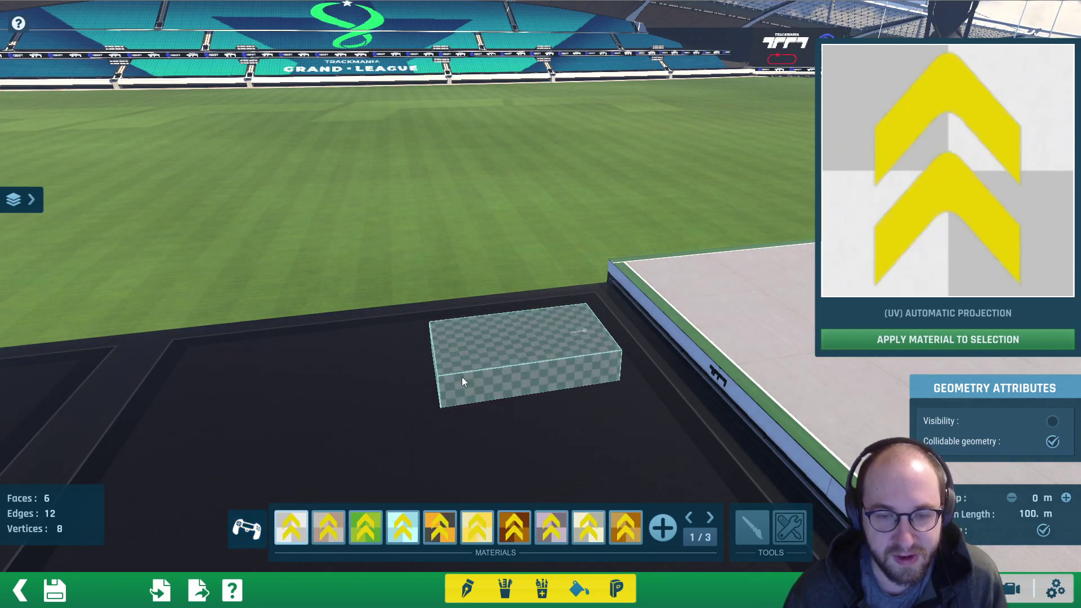
pyautogui.click(907, 339)
pyautogui.moveTo(599, 360)
pyautogui.keyDown('alt'); pyautogui.mouseDown(button='right')
pyautogui.moveTo(676, 338)
pyautogui.moveTo(605, 362)
pyautogui.mouseUp(button='right'); pyautogui.keyUp('alt')
pyautogui.hotkey('ctrl', 'z')
pyautogui.scroll(2, 558, 375)
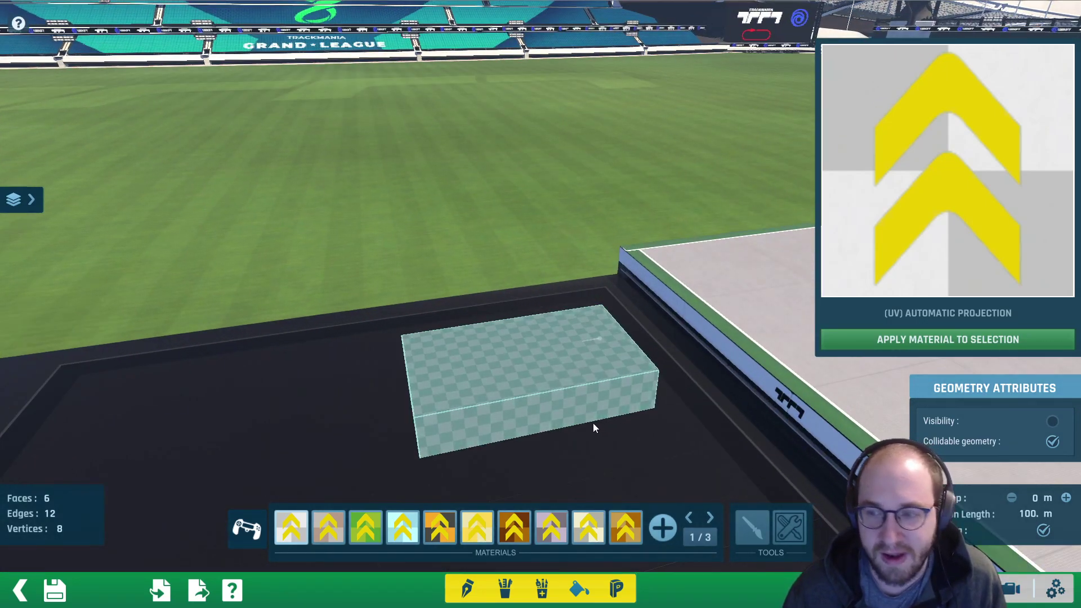
# - Apply the white-and-grey checkered material without any gameplay effect to the faces of the invisible box
pyautogui.click(490, 377)
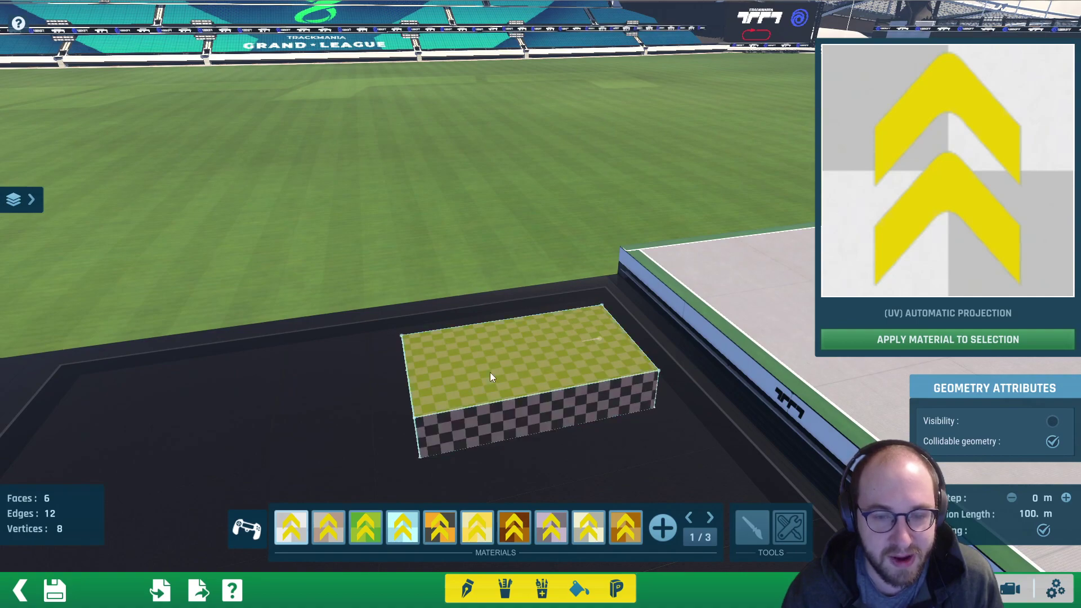
pyautogui.click(468, 435)
pyautogui.click(248, 528)
pyautogui.click(319, 455)
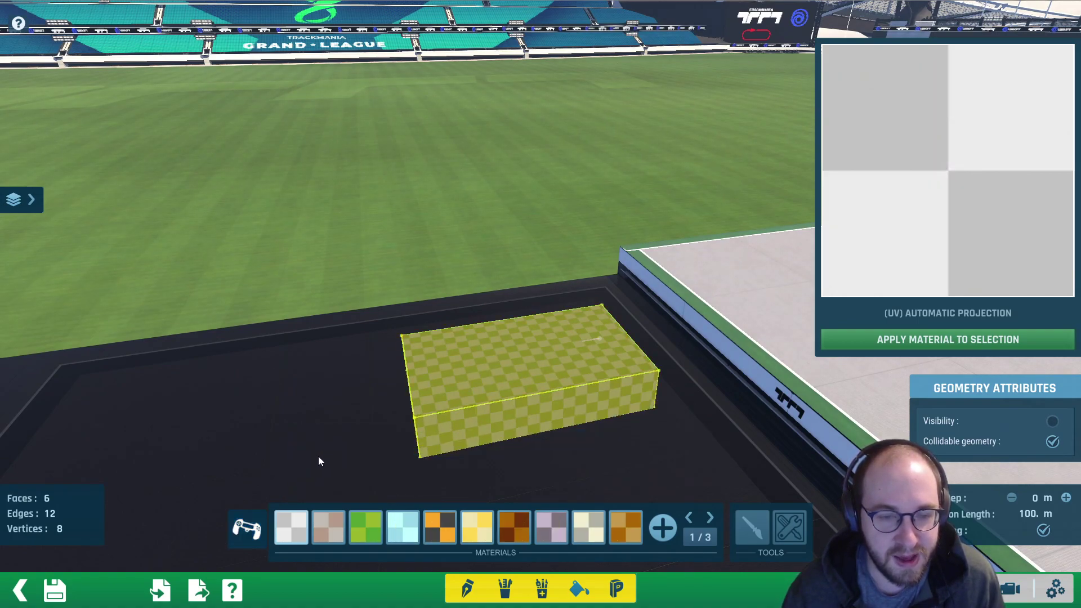
pyautogui.click(291, 529)
pyautogui.click(922, 342)
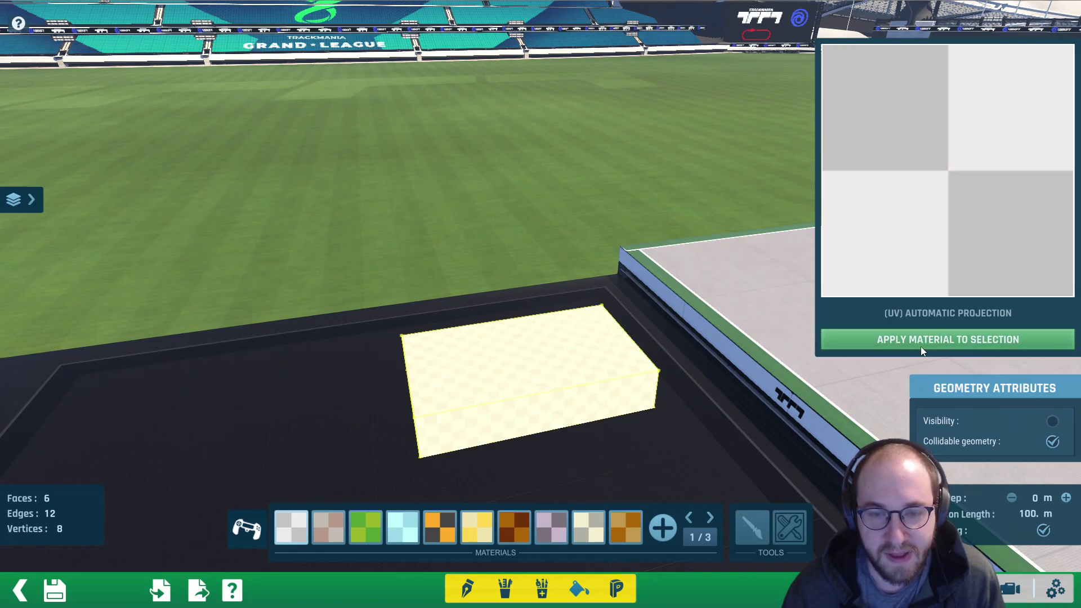
# - Apply the white-and-grey checkered material with the yellow double-chevron gameplay effect to the box's top face only
pyautogui.keyDown('alt'); pyautogui.moveTo(565, 402); pyautogui.dragTo(596, 341, button='right'); pyautogui.keyUp('alt')
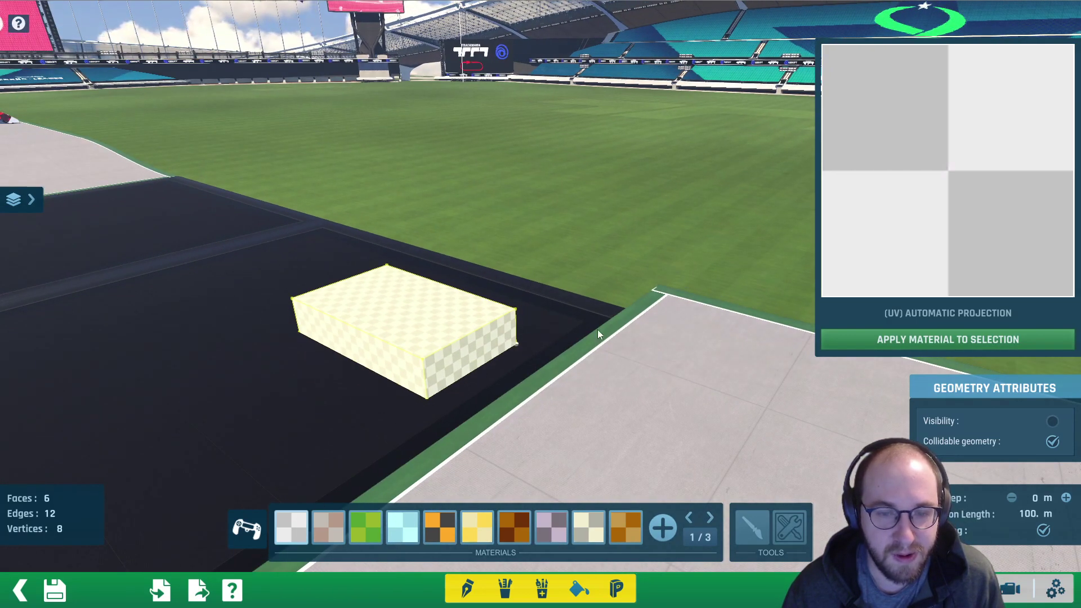
pyautogui.keyDown('alt'); pyautogui.moveTo(424, 318); pyautogui.dragTo(479, 315, button='right'); pyautogui.keyUp('alt')
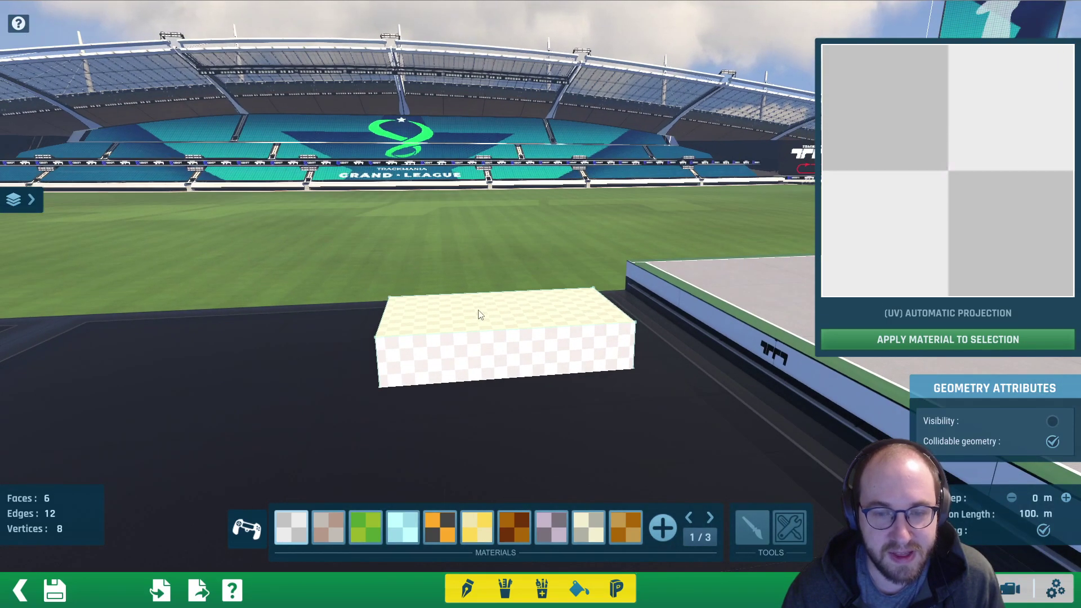
pyautogui.scroll(3, 520, 310)
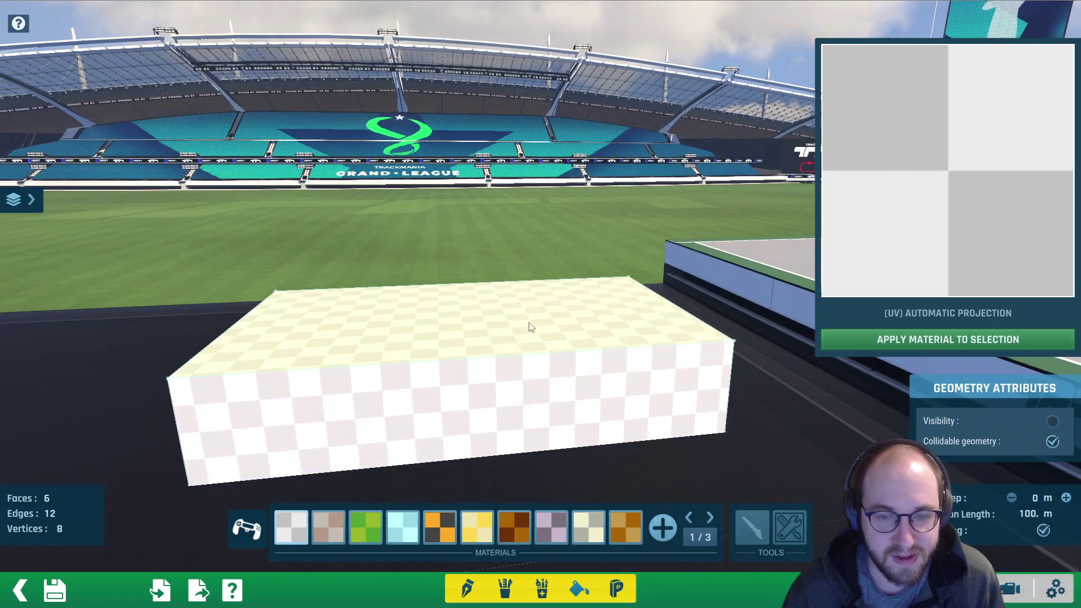
pyautogui.scroll(-3, 505, 306)
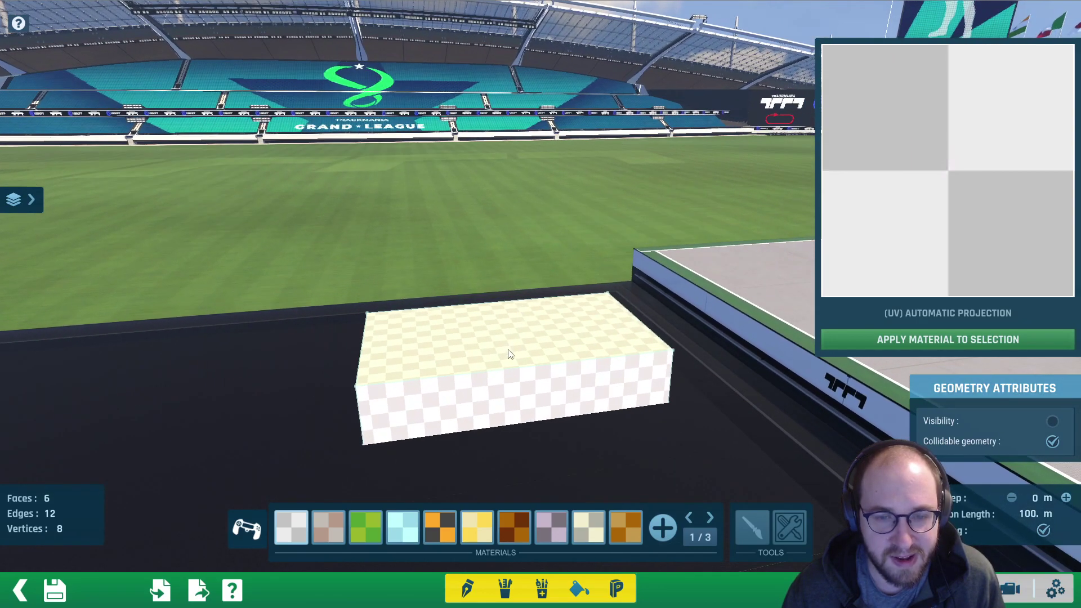
pyautogui.click(246, 528)
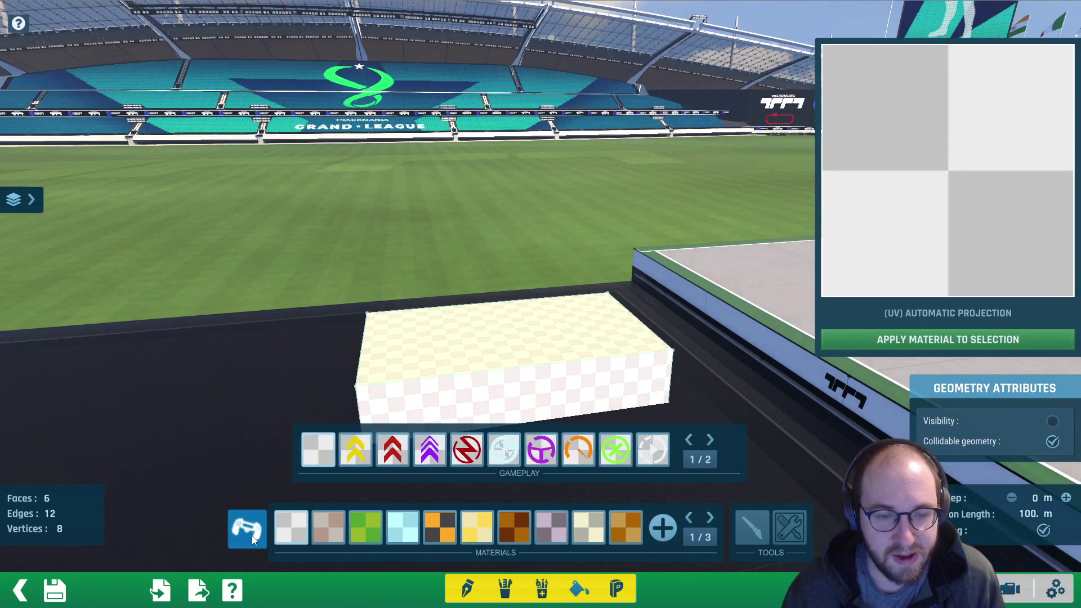
pyautogui.click(357, 447)
pyautogui.click(880, 339)
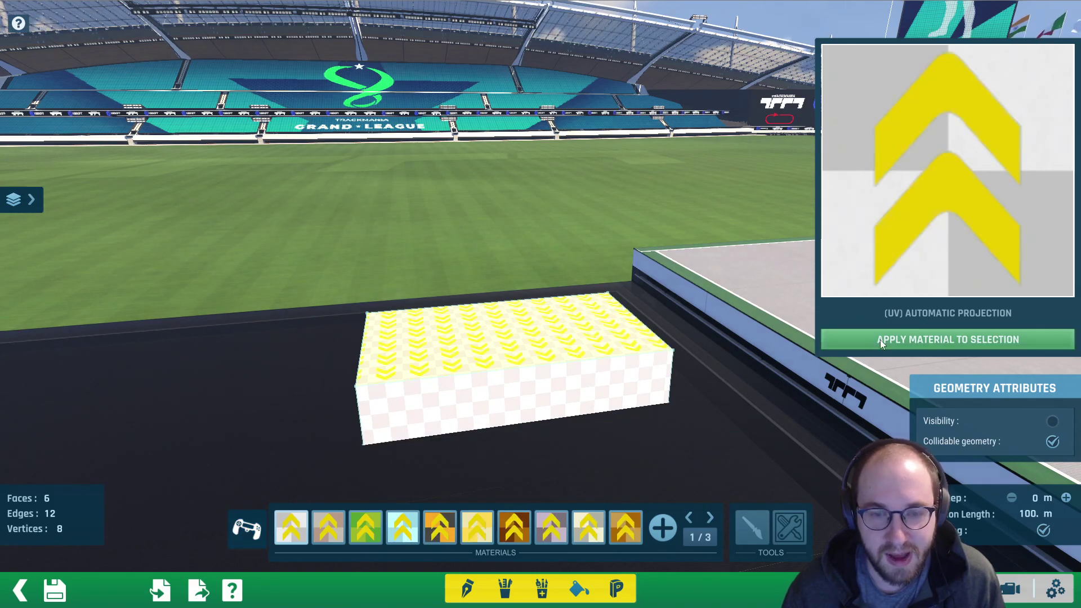
# - Examine which way the yellow chevrons on the box's top face point relative to the track and start block
pyautogui.keyDown('alt'); pyautogui.moveTo(507, 352); pyautogui.dragTo(475, 379, button='right'); pyautogui.keyUp('alt')
pyautogui.scroll(-3, 550, 380)
pyautogui.moveTo(580, 385); pyautogui.dragTo(523, 355, button='right')
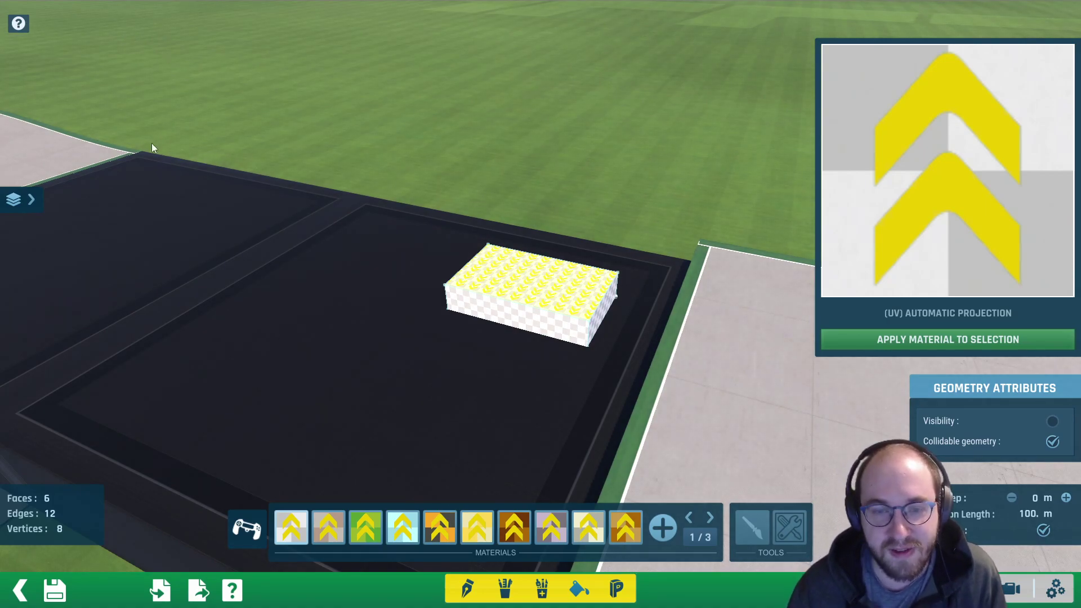
pyautogui.scroll(5, 619, 282)
pyautogui.moveTo(643, 323); pyautogui.dragTo(410, 324, button='middle')
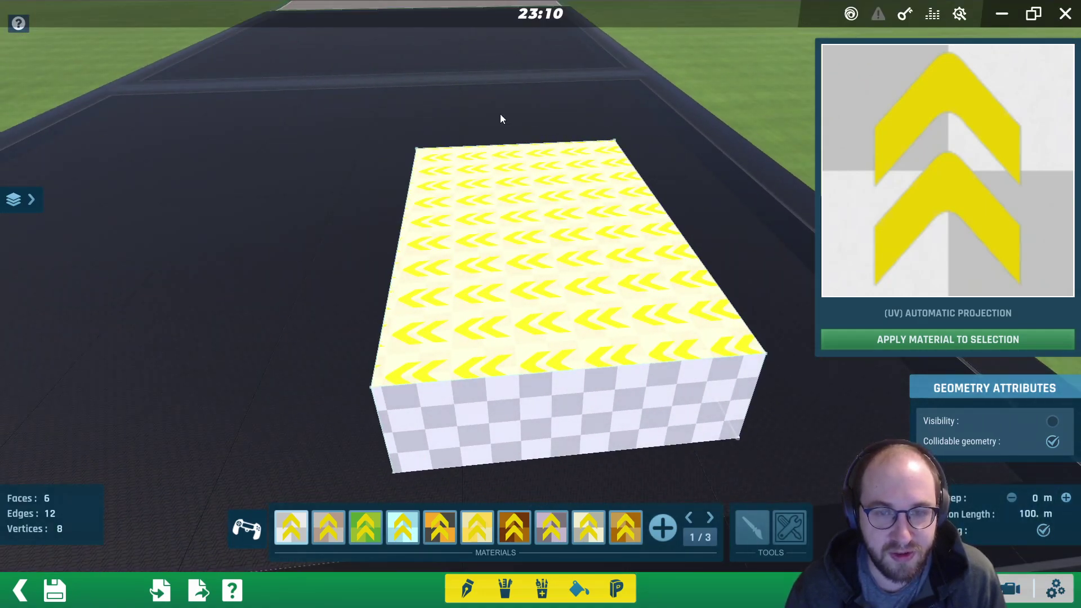
pyautogui.scroll(-5, 502, 273)
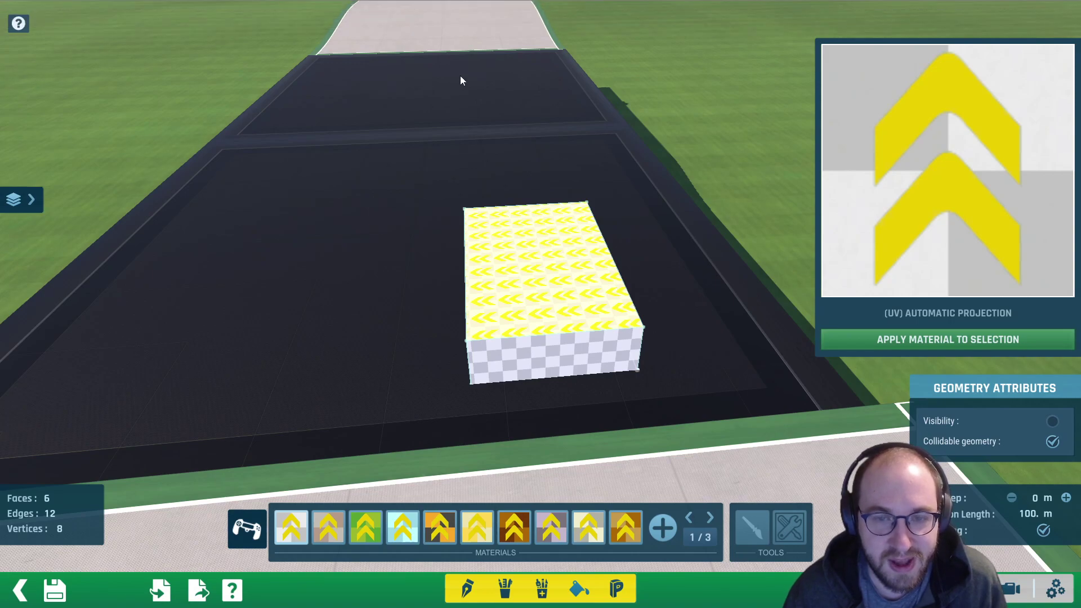
pyautogui.moveTo(425, 182); pyautogui.dragTo(696, 231, button='right')
pyautogui.scroll(-3, 617, 235)
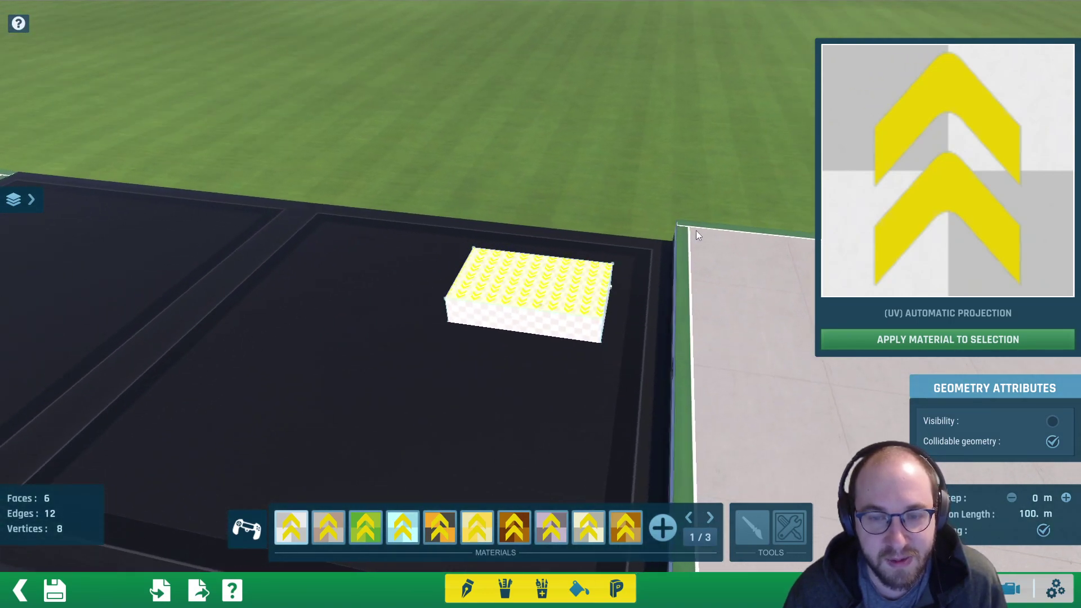
pyautogui.moveTo(696, 231); pyautogui.dragTo(587, 272, button='middle')
# - Make the middle and uppermost Geometry layers visible again alongside the lowest one
pyautogui.click(31, 194)
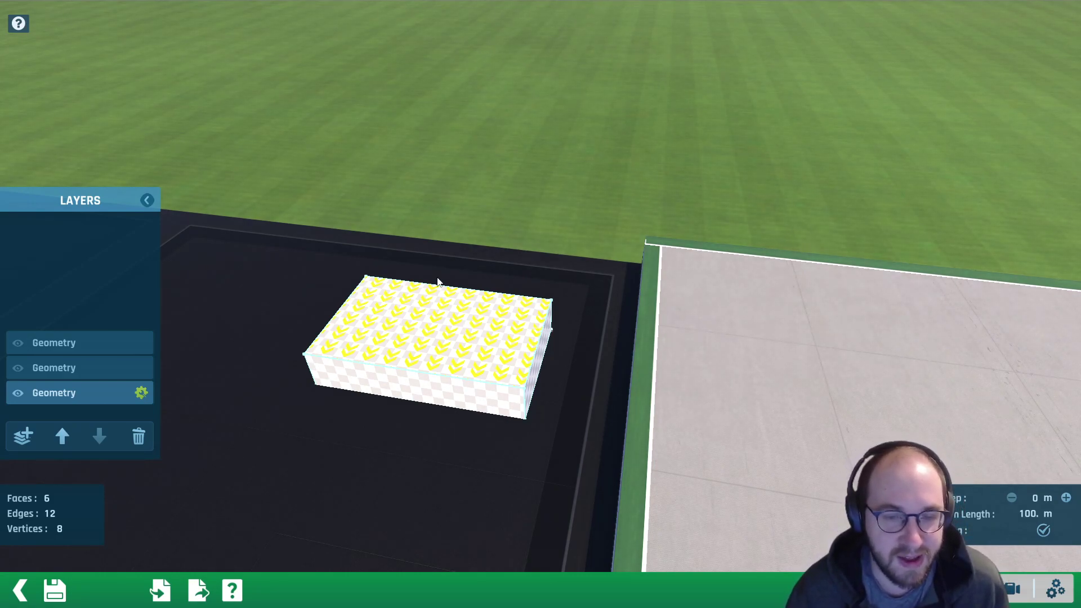
pyautogui.click(18, 368)
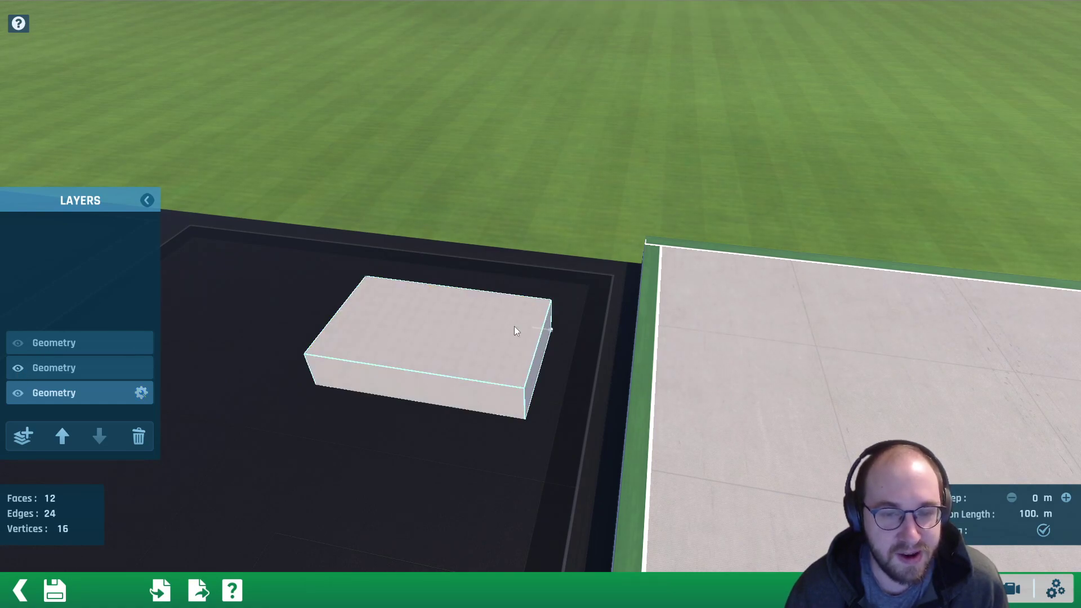
pyautogui.click(17, 342)
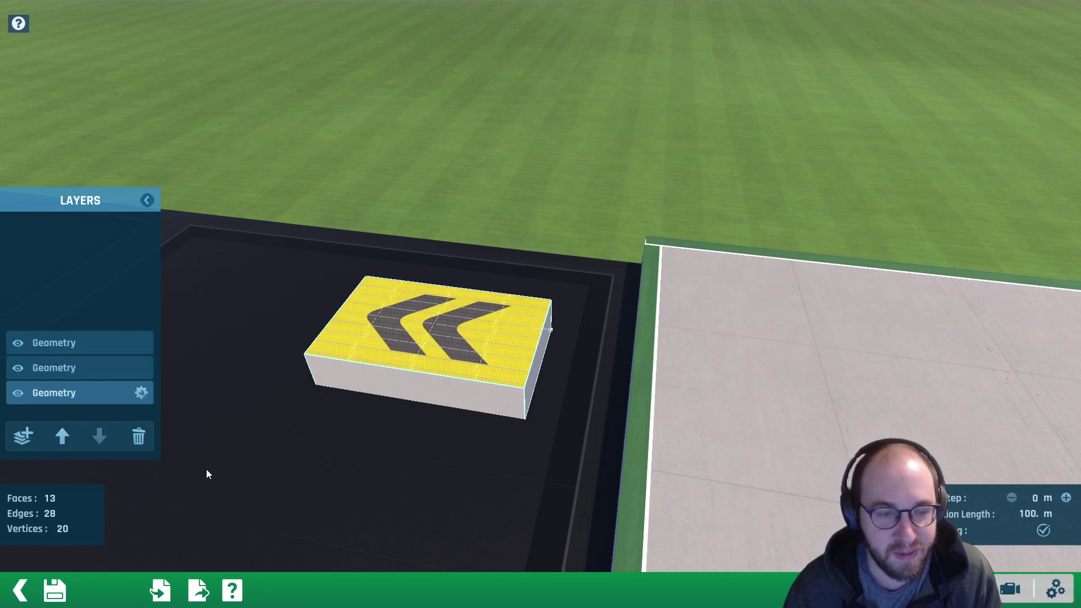
# - Save the item as "Mini booster.Gbx" in the Items folder and return to the item's properties
pyautogui.click(55, 585)
pyautogui.click(52, 592)
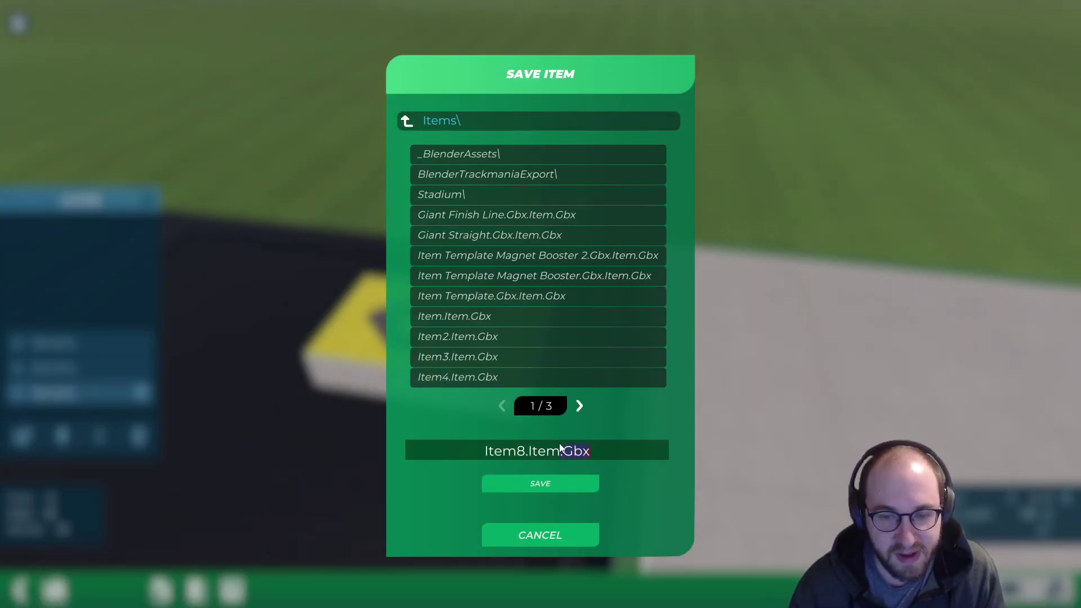
pyautogui.hotkey('shift', 'Left')
pyautogui.hotkey('shift', 'Left')
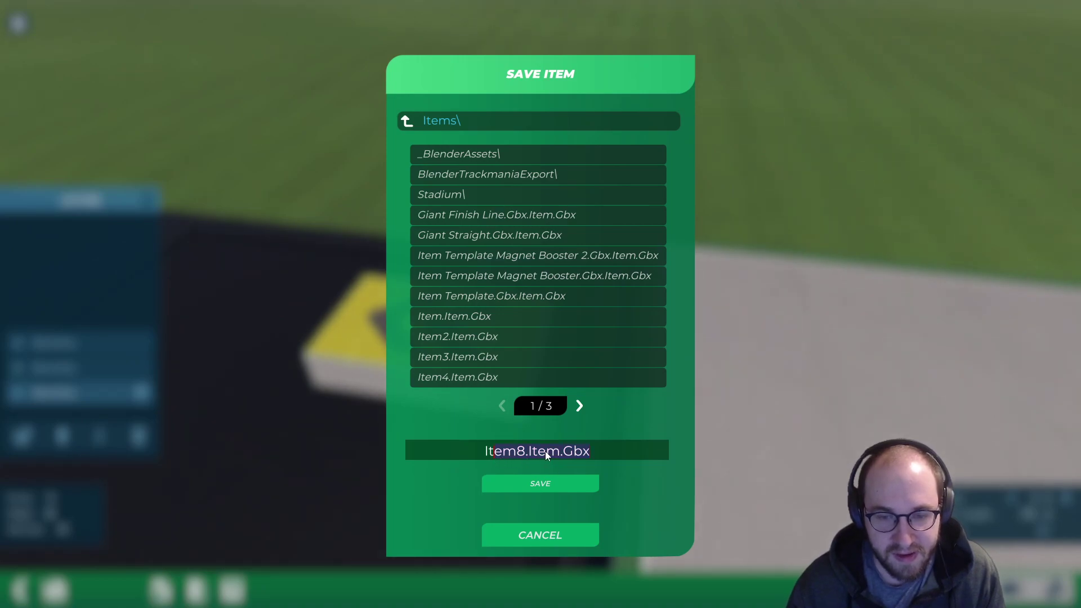
pyautogui.press('BackSpace')
pyautogui.write('Mini b')
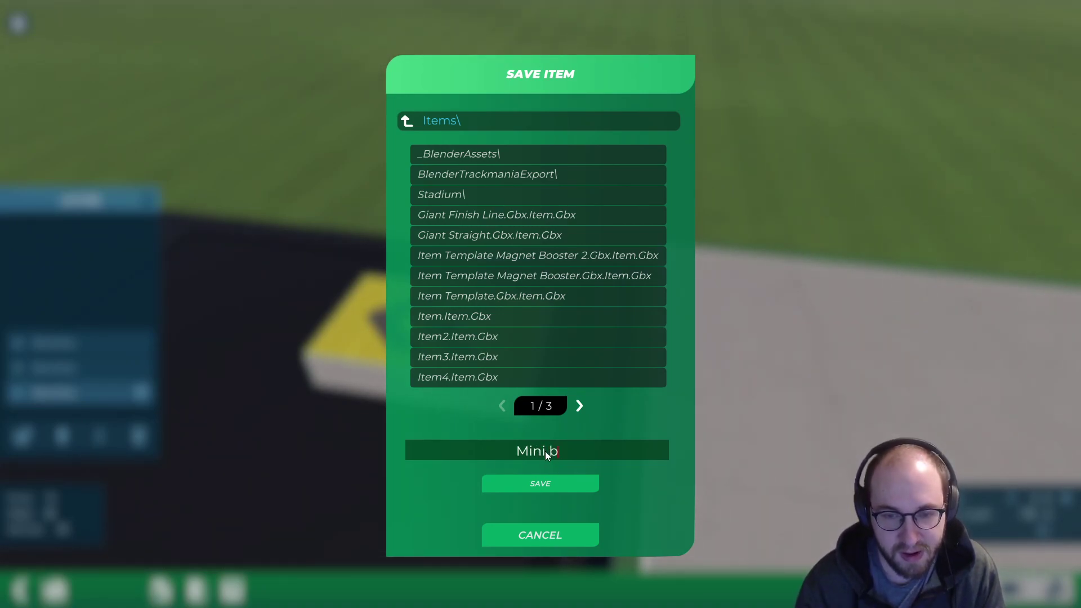
pyautogui.write('ooster.Gb')
pyautogui.write('x')
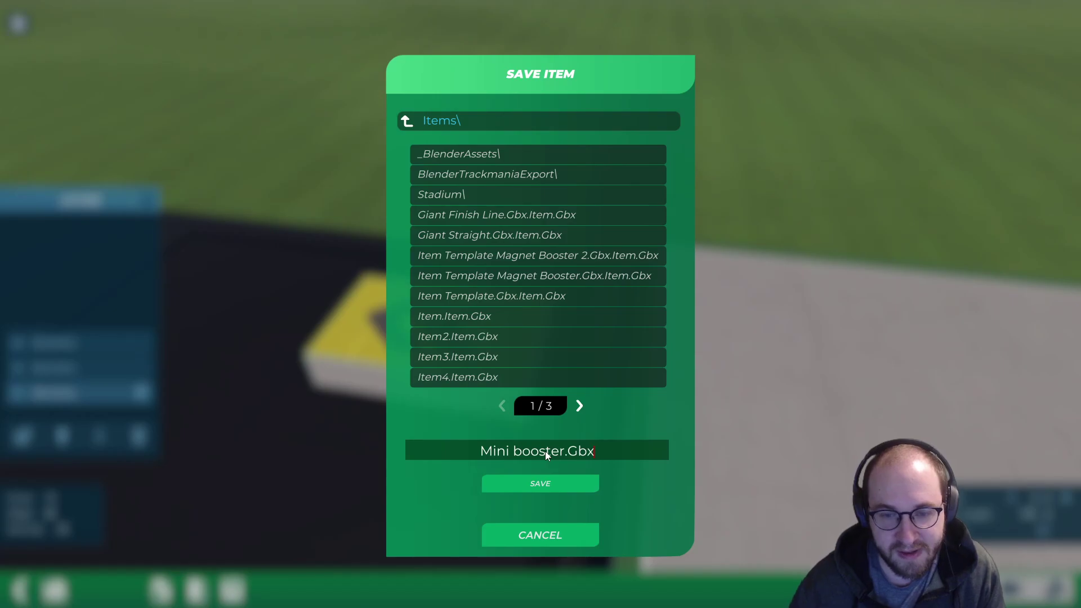
pyautogui.click(553, 485)
pyautogui.click(43, 586)
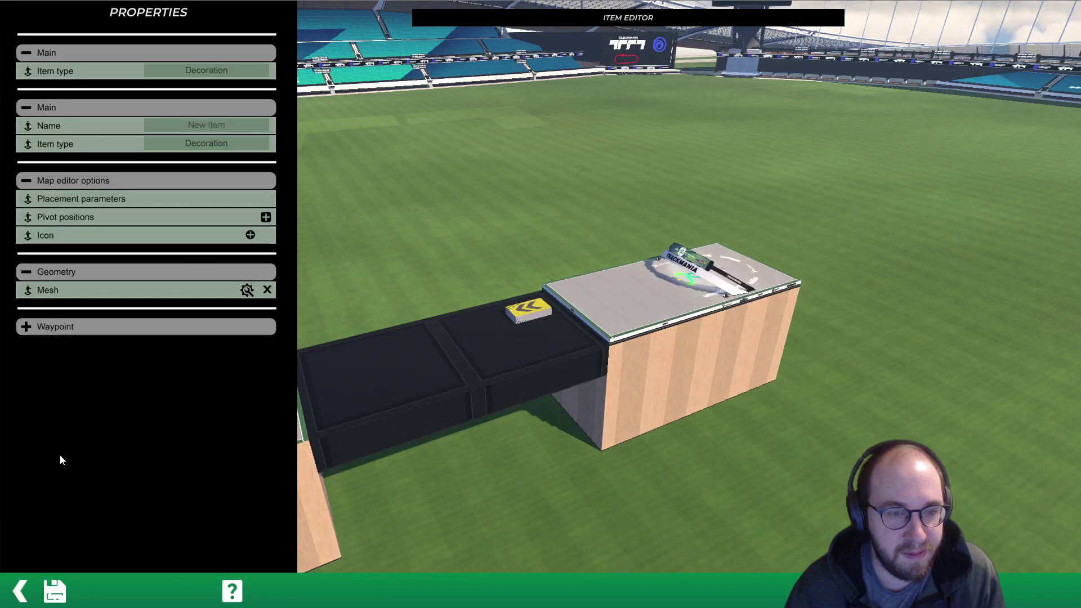
# - Set the item's placement grid to a horizontal size of 3 and a vertical size of 2, and save the item again
pyautogui.click(93, 201)
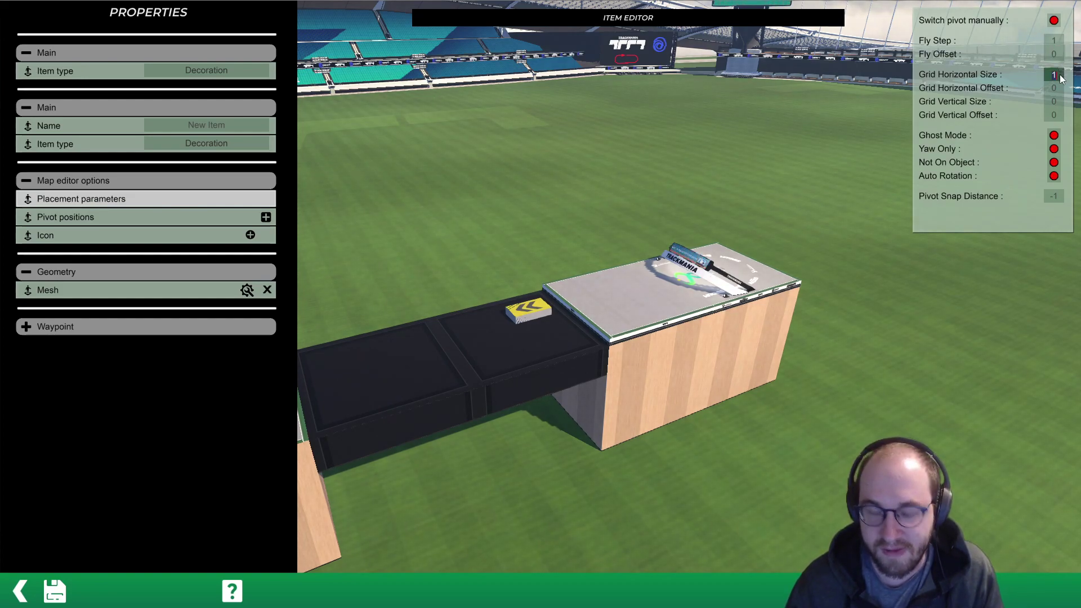
pyautogui.click(1052, 101)
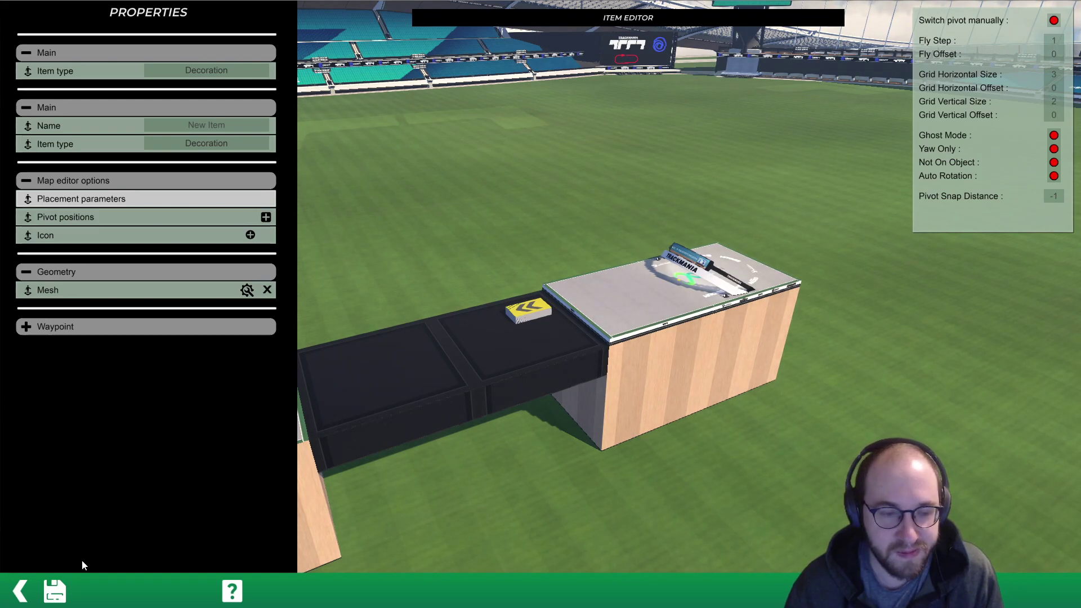
pyautogui.click(55, 591)
pyautogui.click(523, 488)
pyautogui.click(478, 325)
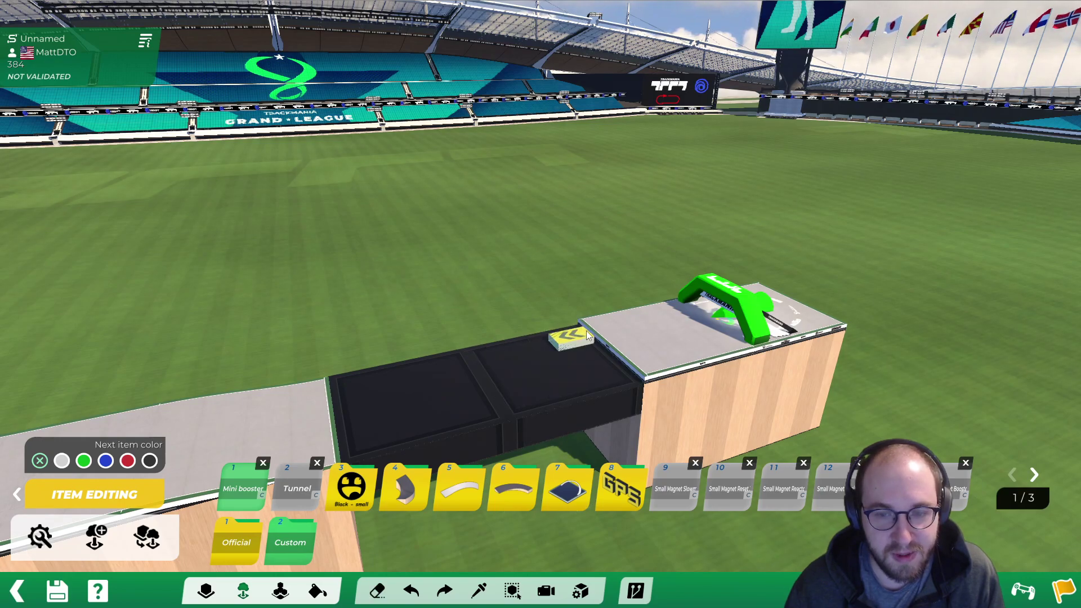
# - Place the Mini booster on the black platform beside the start block and check its position against the block's edge
pyautogui.click(588, 336)
pyautogui.scroll(4, 589, 338)
pyautogui.keyDown('alt'); pyautogui.moveTo(589, 360); pyautogui.dragTo(671, 325, button='right'); pyautogui.keyUp('alt')
pyautogui.scroll(3, 670, 324)
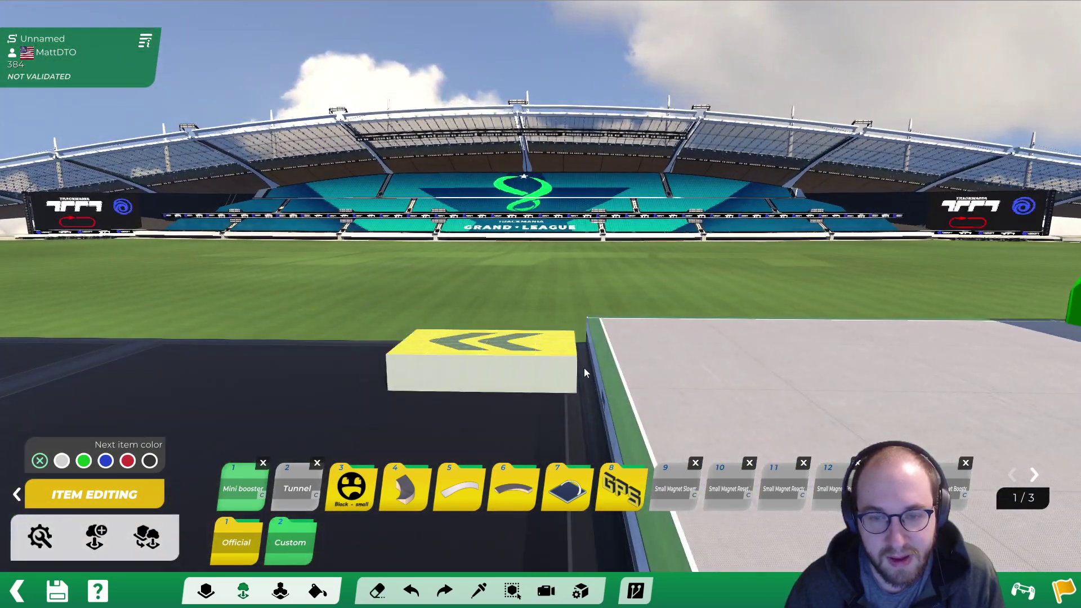
pyautogui.scroll(-2, 597, 349)
pyautogui.scroll(-2, 602, 338)
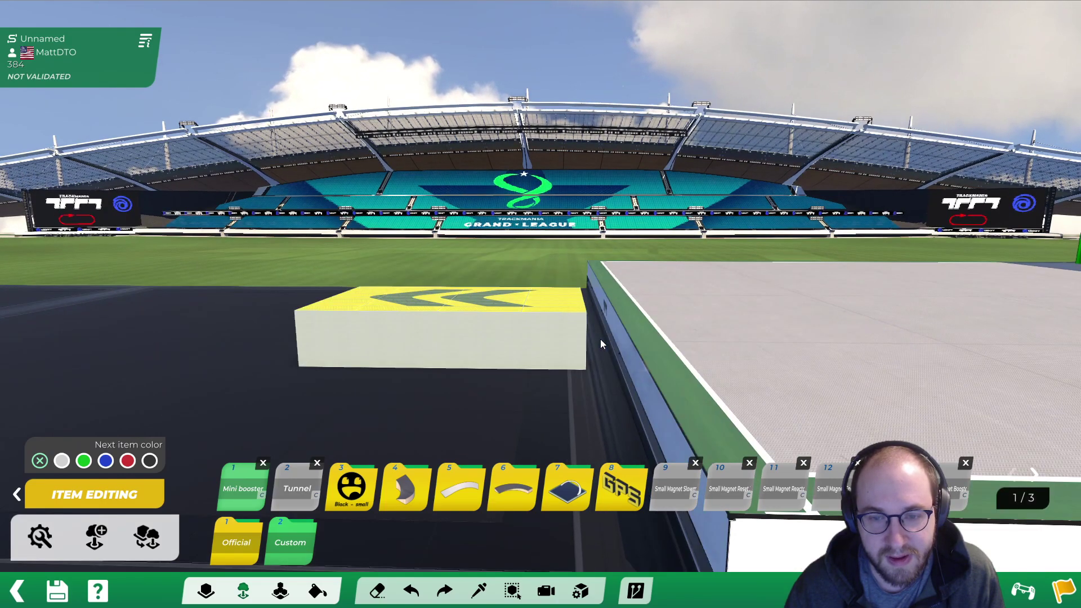
pyautogui.scroll(-2, 576, 338)
# - Remove the placed Mini booster from the platform and switch item placement to the free mode
pyautogui.keyDown('alt'); pyautogui.moveTo(576, 338); pyautogui.dragTo(292, 356, button='right'); pyautogui.keyUp('alt')
pyautogui.hotkey('ctrl', 'z')
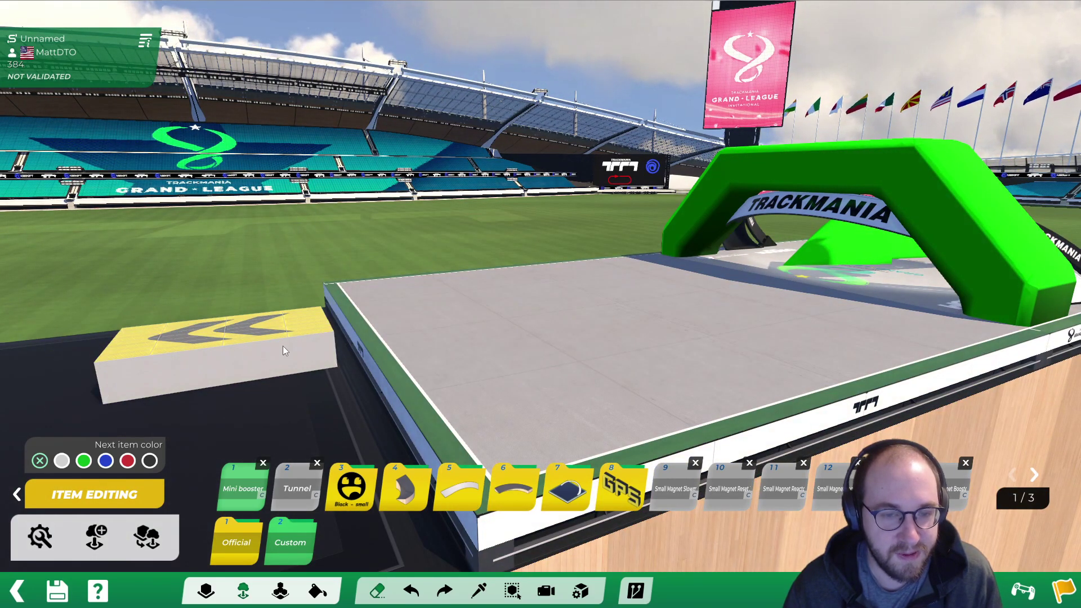
pyautogui.click(282, 346)
pyautogui.keyDown('alt'); pyautogui.moveTo(326, 309); pyautogui.dragTo(431, 284, button='right'); pyautogui.keyUp('alt')
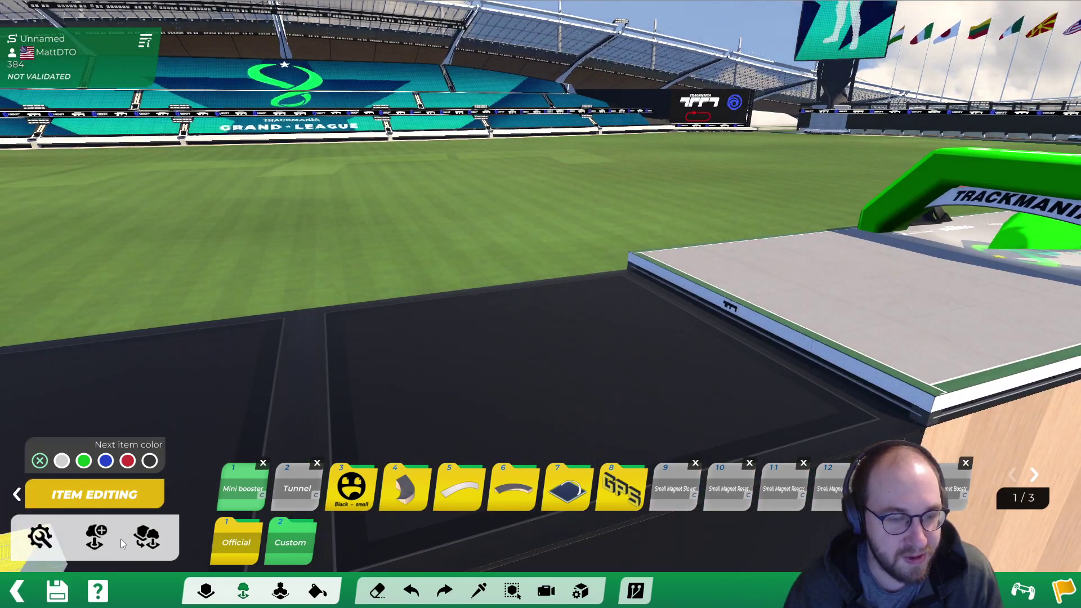
pyautogui.click(18, 495)
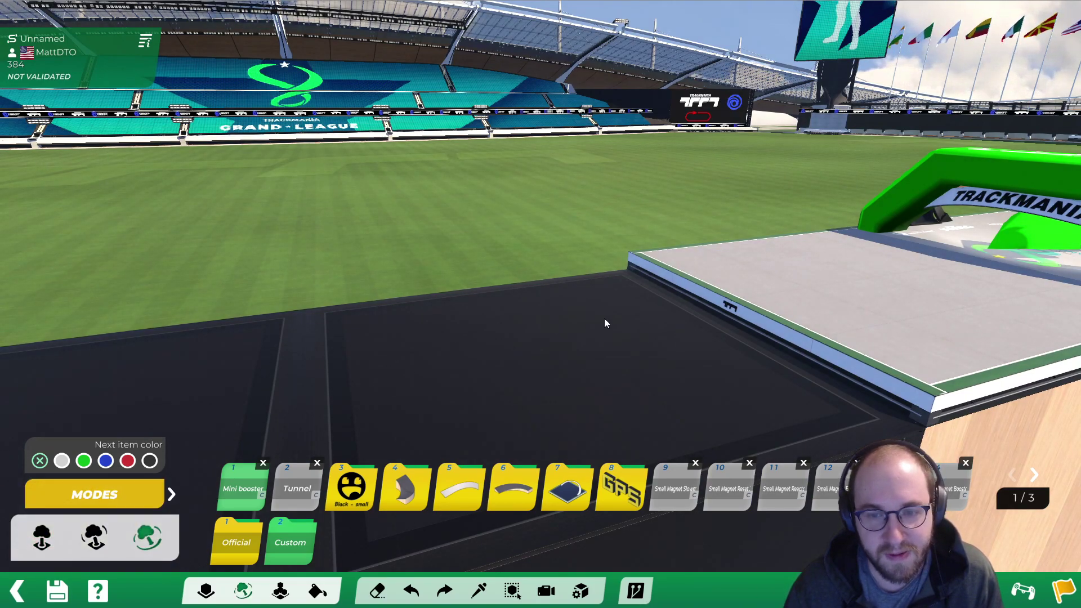
# - Place the Mini booster freely on the black platform against the start block's edge and inspect how it lines up
pyautogui.scroll(1, 600, 318)
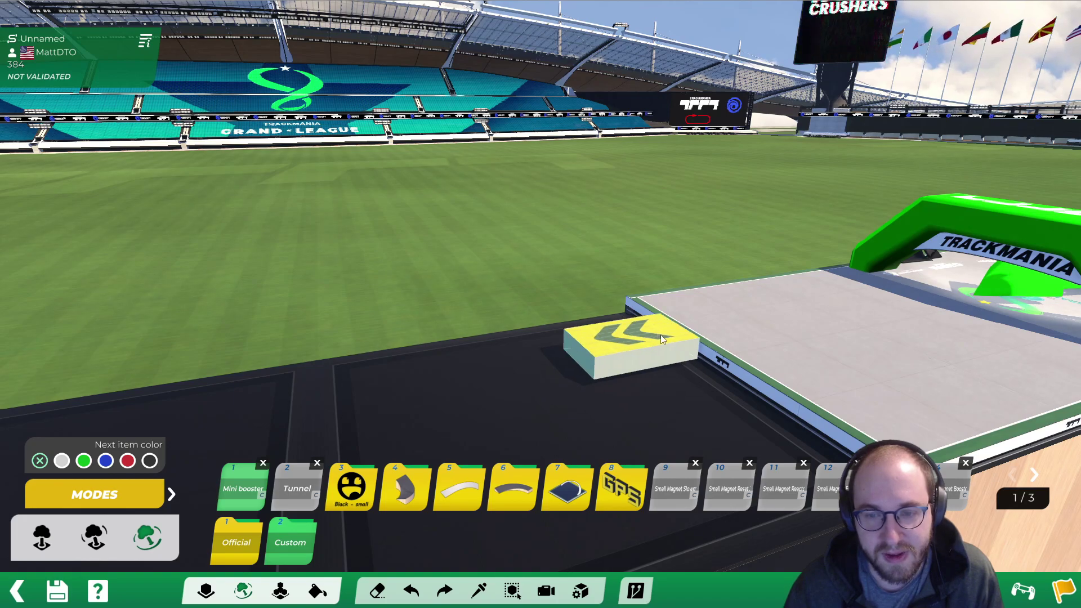
pyautogui.scroll(2, 783, 343)
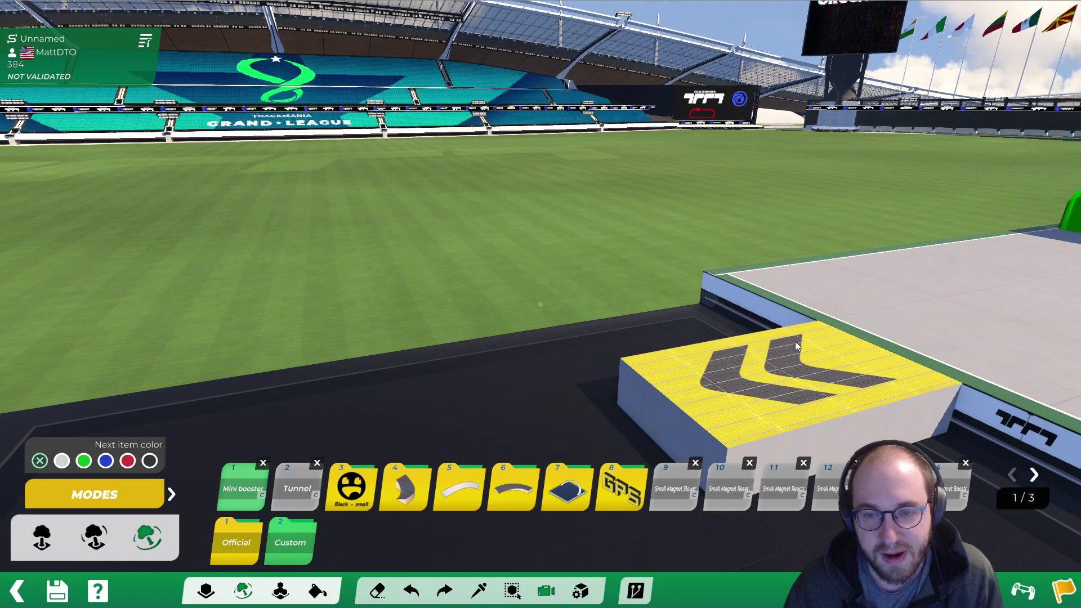
pyautogui.keyDown('alt'); pyautogui.moveTo(782, 343); pyautogui.dragTo(865, 317, button='right'); pyautogui.keyUp('alt')
pyautogui.keyDown('alt'); pyautogui.moveTo(865, 316); pyautogui.dragTo(529, 318); pyautogui.keyUp('alt')
pyautogui.keyDown('alt'); pyautogui.moveTo(529, 318); pyautogui.dragTo(589, 310, button='right'); pyautogui.keyUp('alt')
pyautogui.keyDown('alt'); pyautogui.moveTo(589, 310); pyautogui.dragTo(614, 309); pyautogui.keyUp('alt')
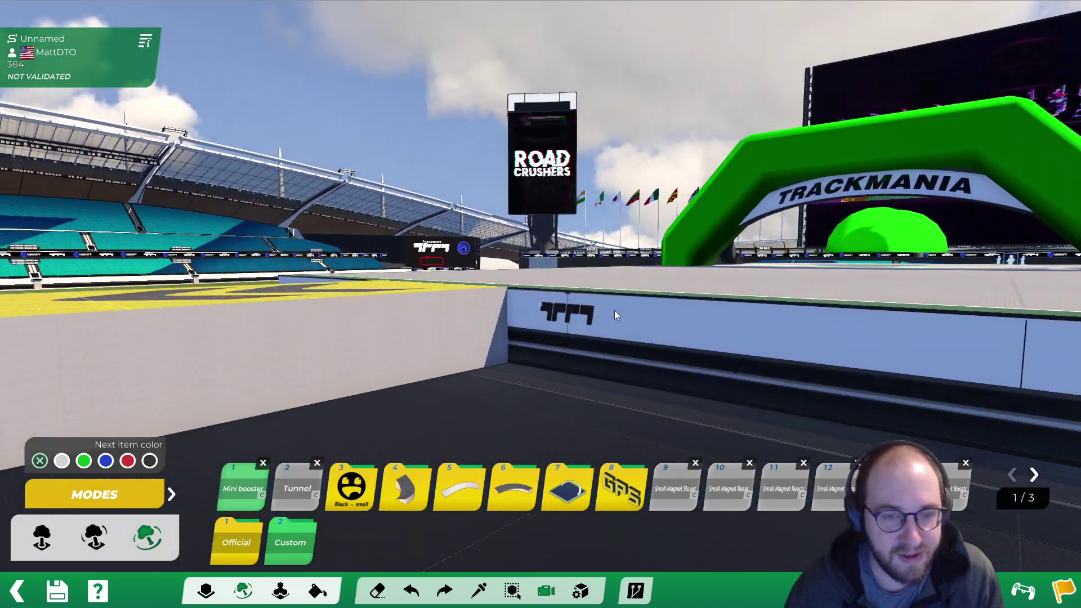
pyautogui.keyDown('alt'); pyautogui.moveTo(502, 286); pyautogui.dragTo(645, 306, button='right'); pyautogui.keyUp('alt')
pyautogui.keyDown('alt'); pyautogui.moveTo(644, 306); pyautogui.dragTo(597, 339); pyautogui.keyUp('alt')
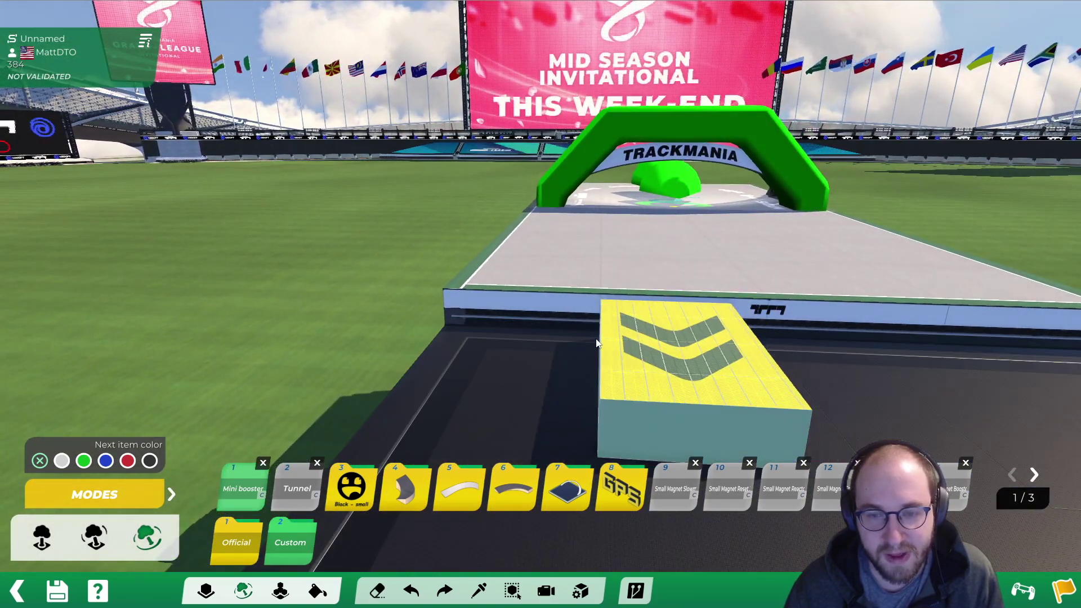
pyautogui.moveTo(538, 333); pyautogui.dragTo(496, 339, button='right')
pyautogui.keyDown('alt'); pyautogui.moveTo(496, 339); pyautogui.dragTo(901, 467); pyautogui.keyUp('alt')
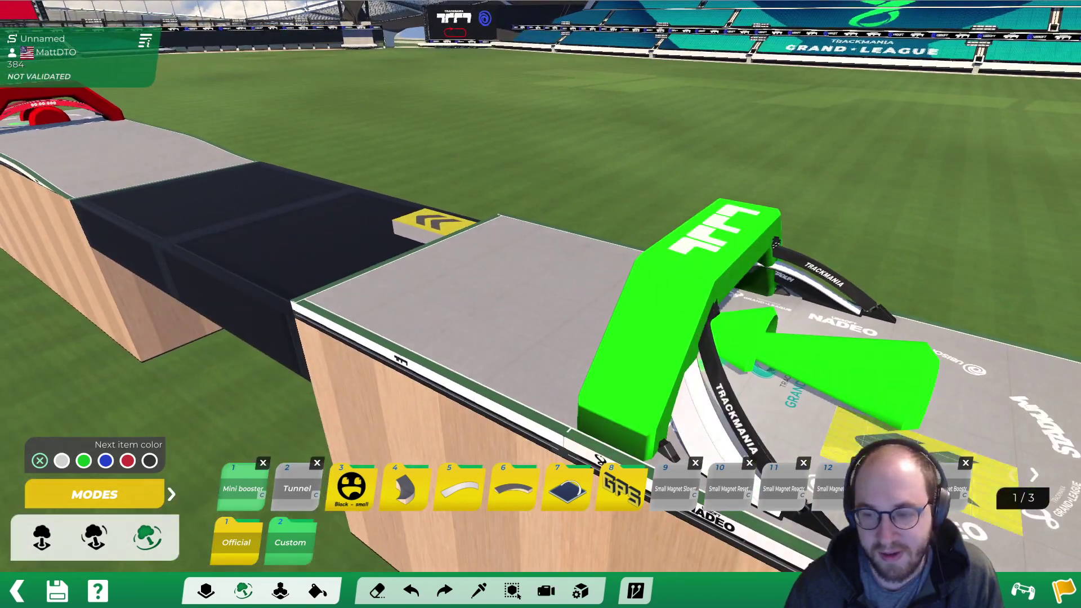
# - Test-drive the map from the start block over the Mini booster and through the finish
pyautogui.click(1023, 590)
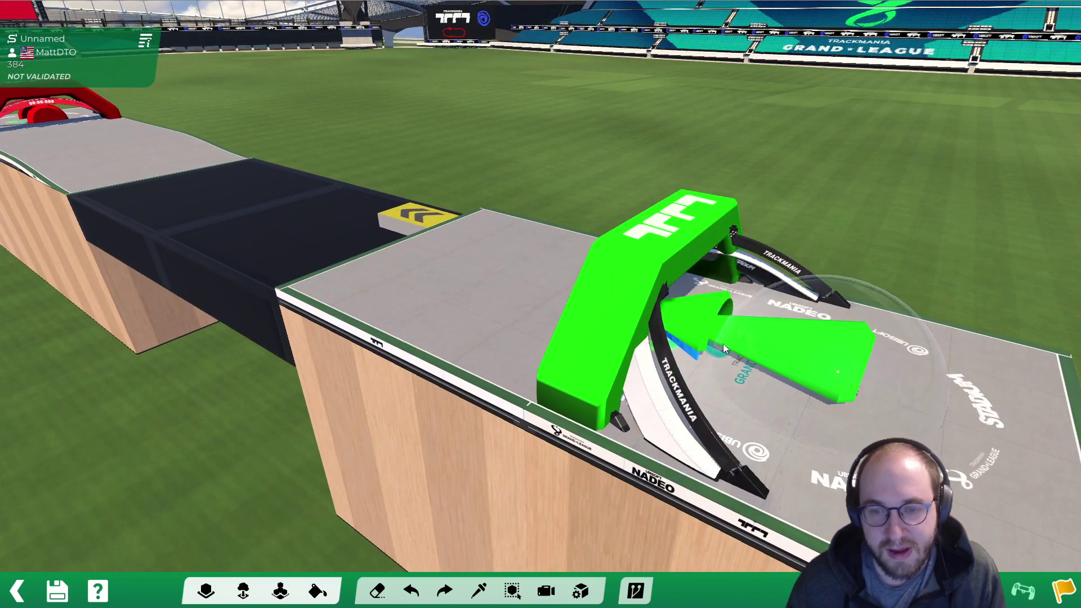
pyautogui.click(723, 343)
pyautogui.press('Up')
pyautogui.press('Up')
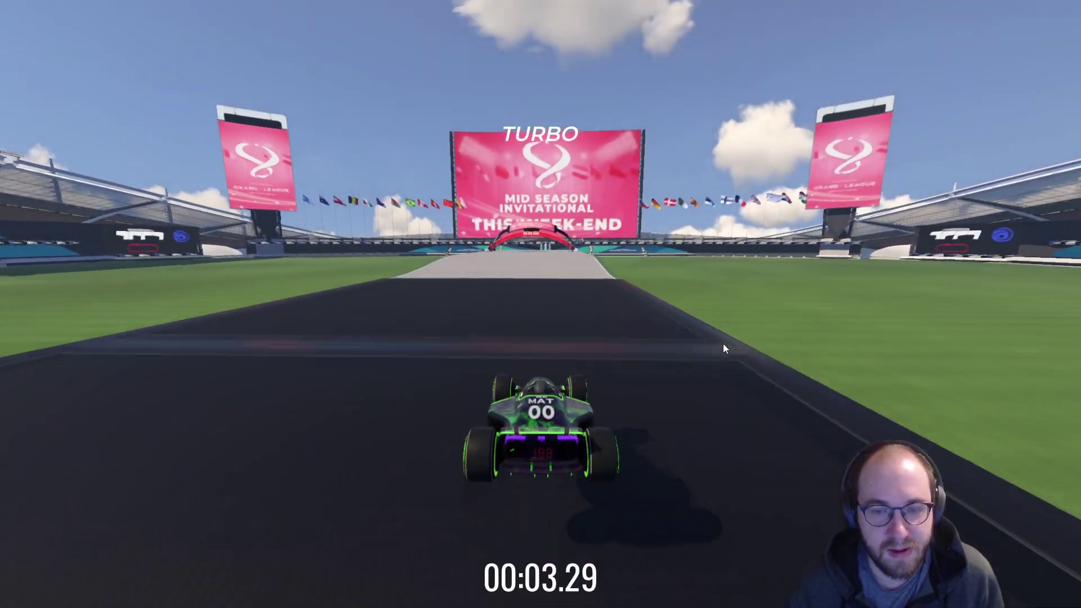
pyautogui.press('Up')
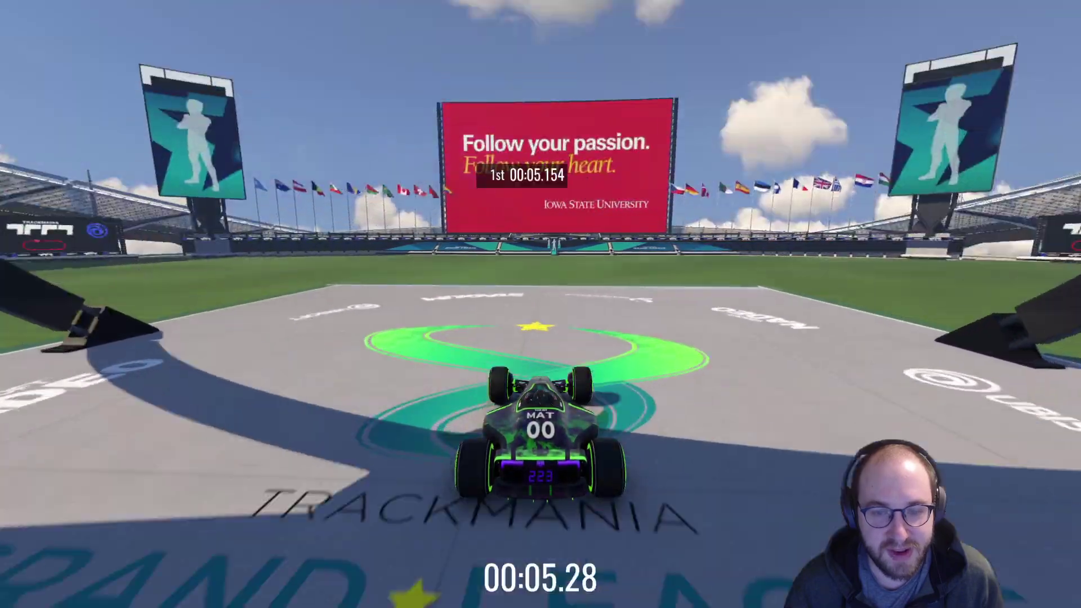
# - Restart the test run, drive through the finish again and return to the map editor
pyautogui.press('Delete')
pyautogui.press('Up')
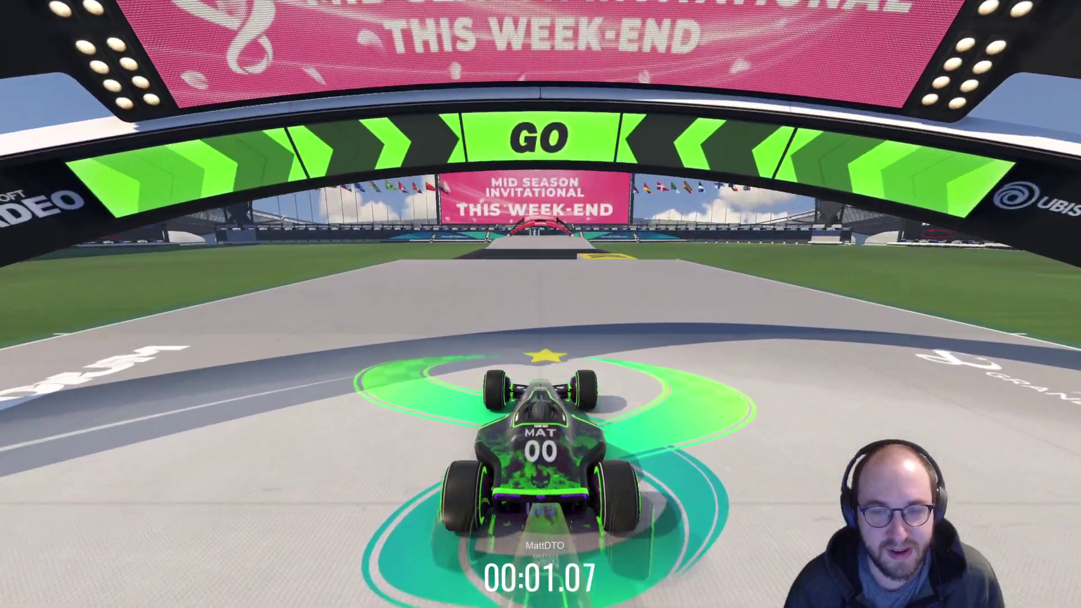
pyautogui.press('Up')
pyautogui.press('Up')
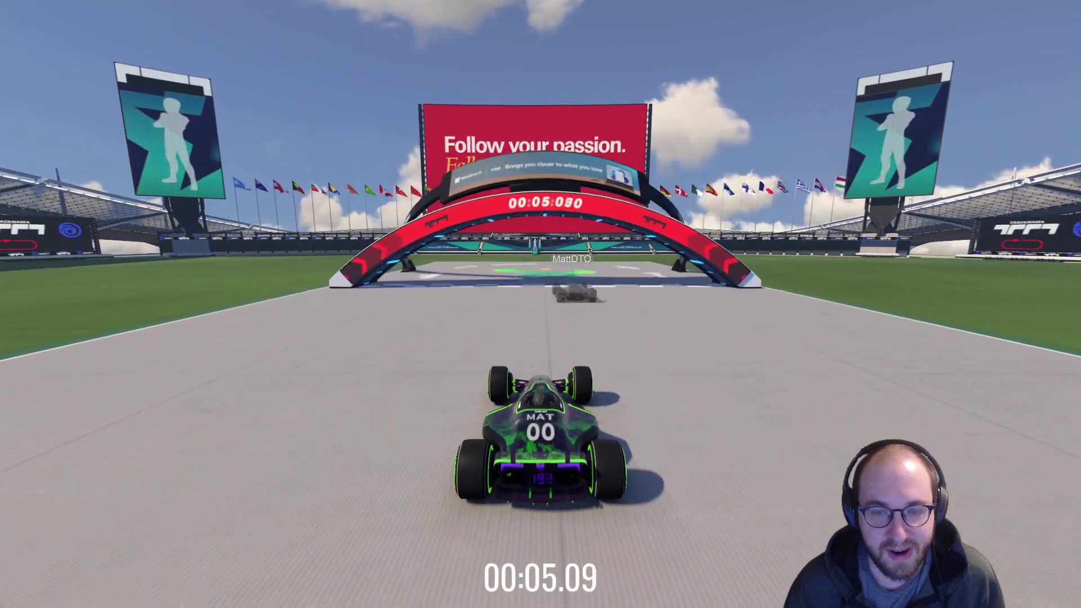
pyautogui.press('Up')
pyautogui.press('Escape')
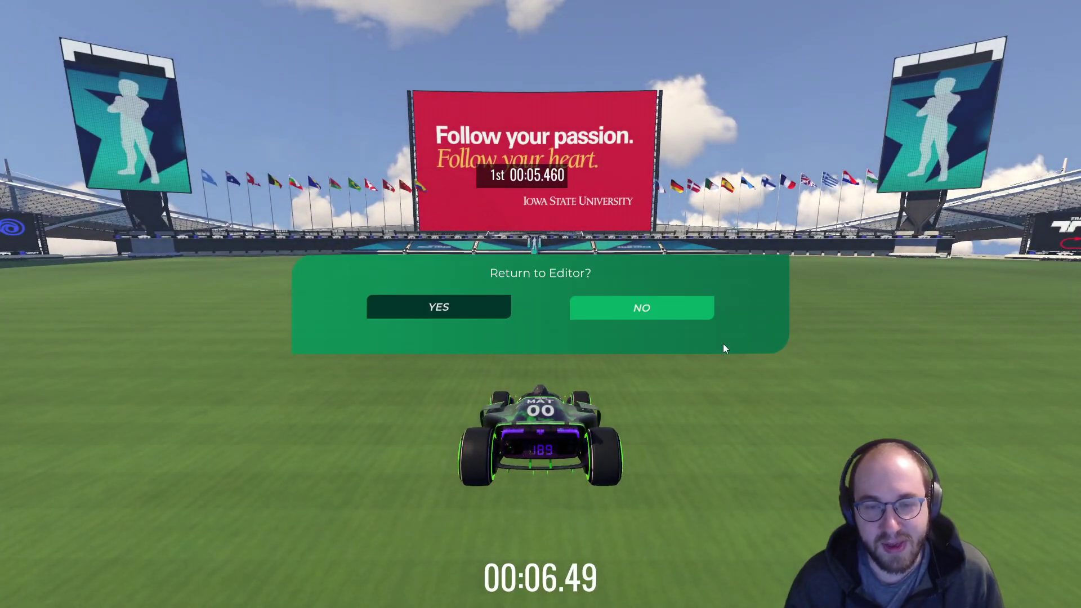
pyautogui.press('Return')
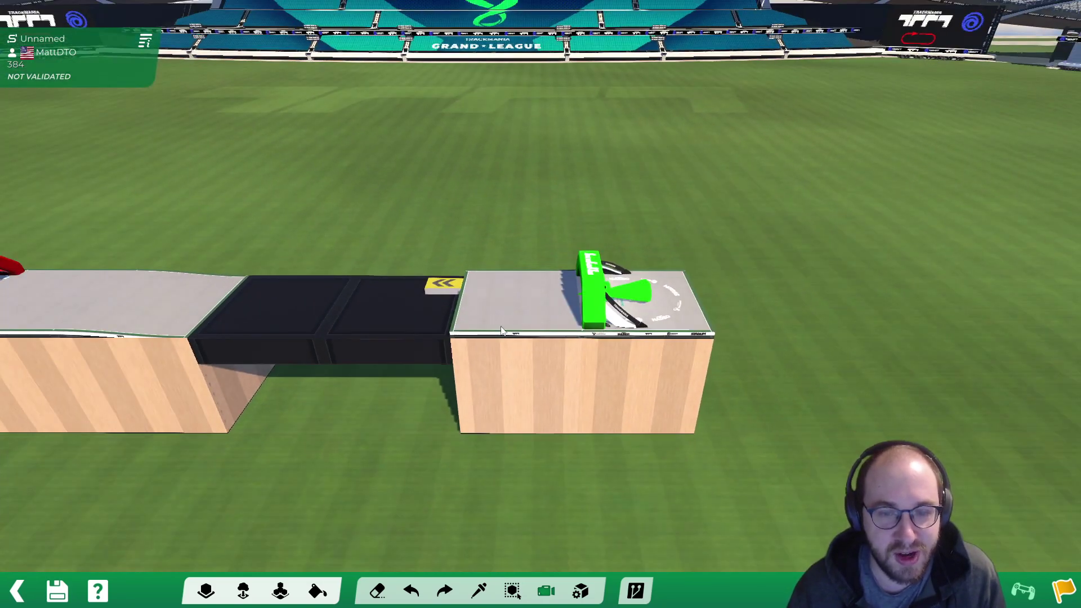
# - Place a gentle curved road slope block on the near side of the black platform, between the start and finish sections
pyautogui.keyDown('alt'); pyautogui.moveTo(501, 327); pyautogui.dragTo(417, 326, button='right'); pyautogui.keyUp('alt')
pyautogui.keyDown('alt'); pyautogui.moveTo(417, 326); pyautogui.dragTo(600, 348); pyautogui.keyUp('alt')
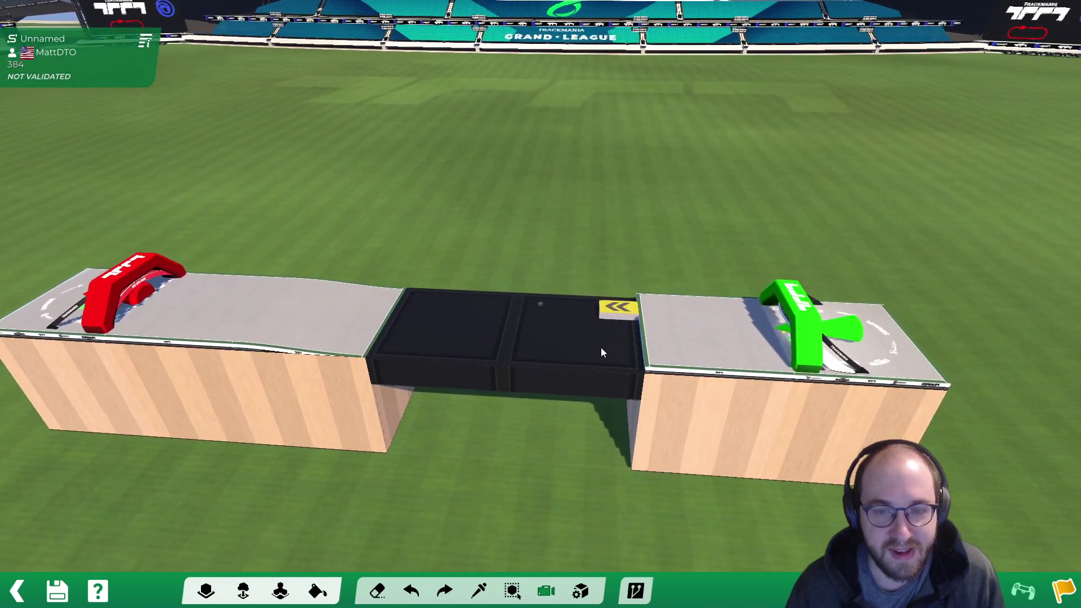
pyautogui.click(205, 591)
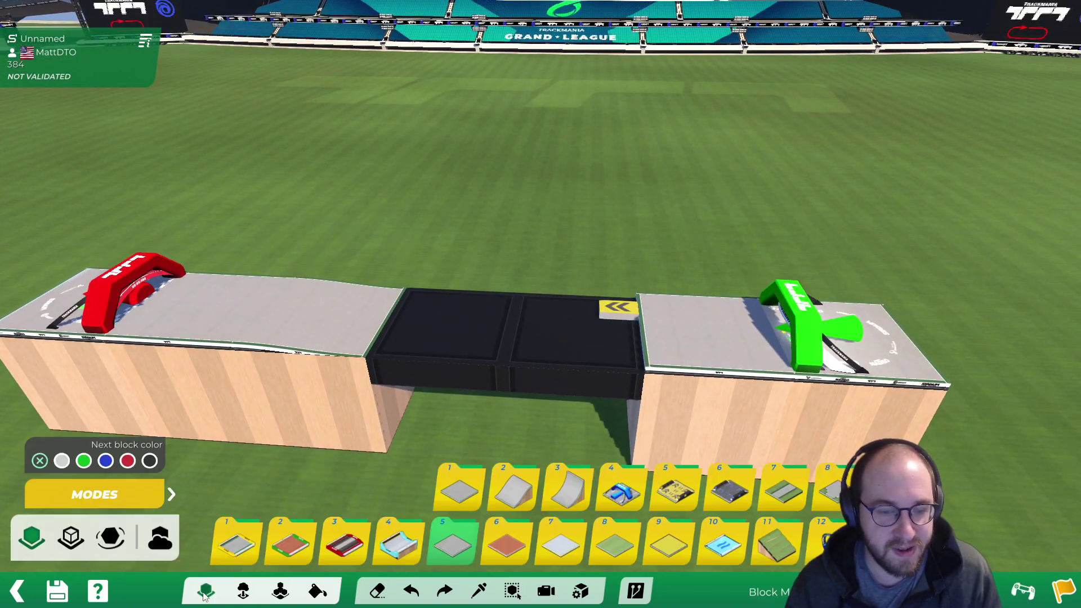
pyautogui.click(237, 544)
pyautogui.click(297, 487)
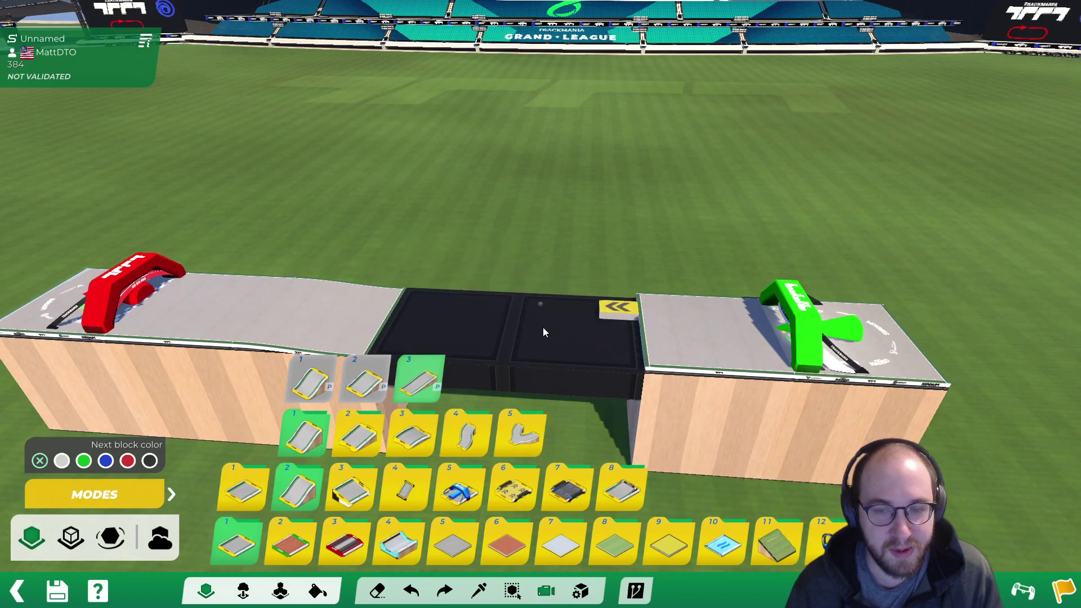
pyautogui.keyDown('alt'); pyautogui.moveTo(544, 331); pyautogui.dragTo(579, 188); pyautogui.keyUp('alt')
pyautogui.scroll(-2, 551, 214)
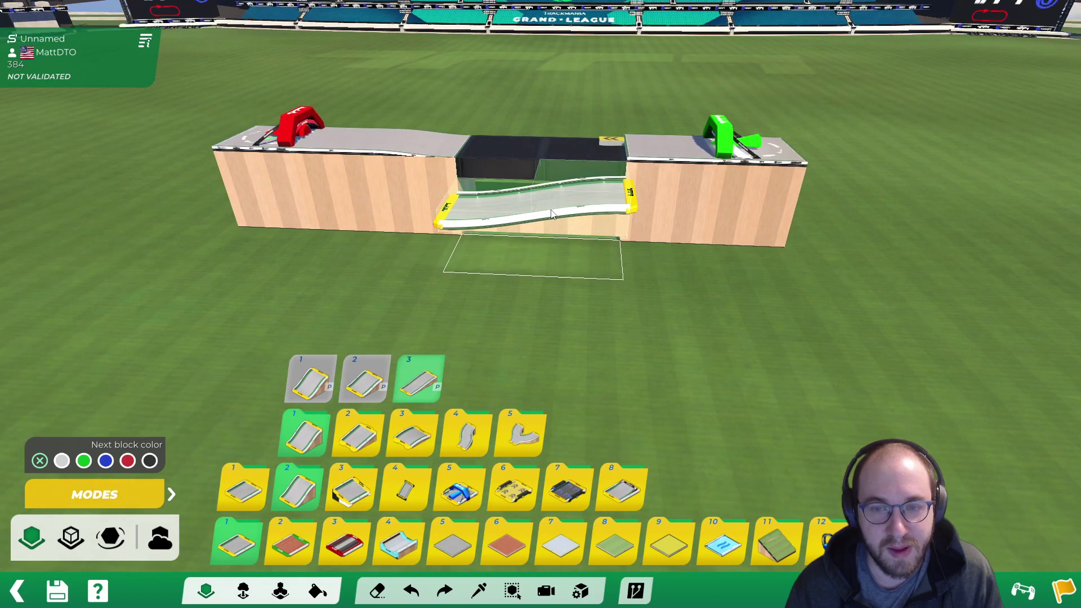
pyautogui.scroll(1, 552, 209)
pyautogui.click(550, 216)
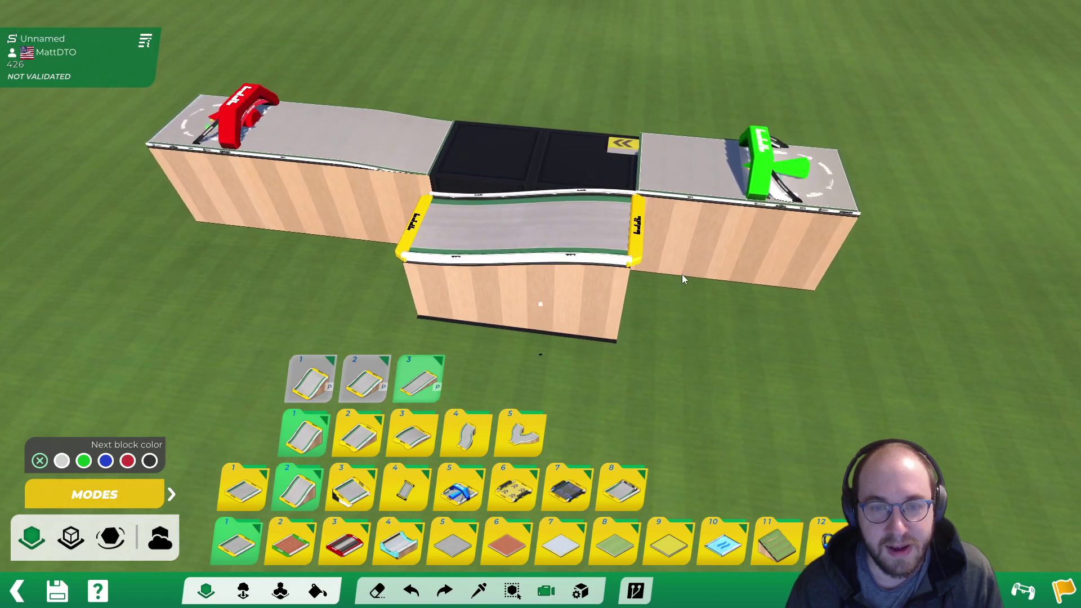
# - Place a platform block with a road transition at the slope's high end, rotated so its transition edge meets the road
pyautogui.keyDown('alt'); pyautogui.moveTo(704, 296); pyautogui.dragTo(721, 260); pyautogui.keyUp('alt')
pyautogui.keyDown('ctrl'); pyautogui.click(707, 214); pyautogui.keyUp('ctrl')
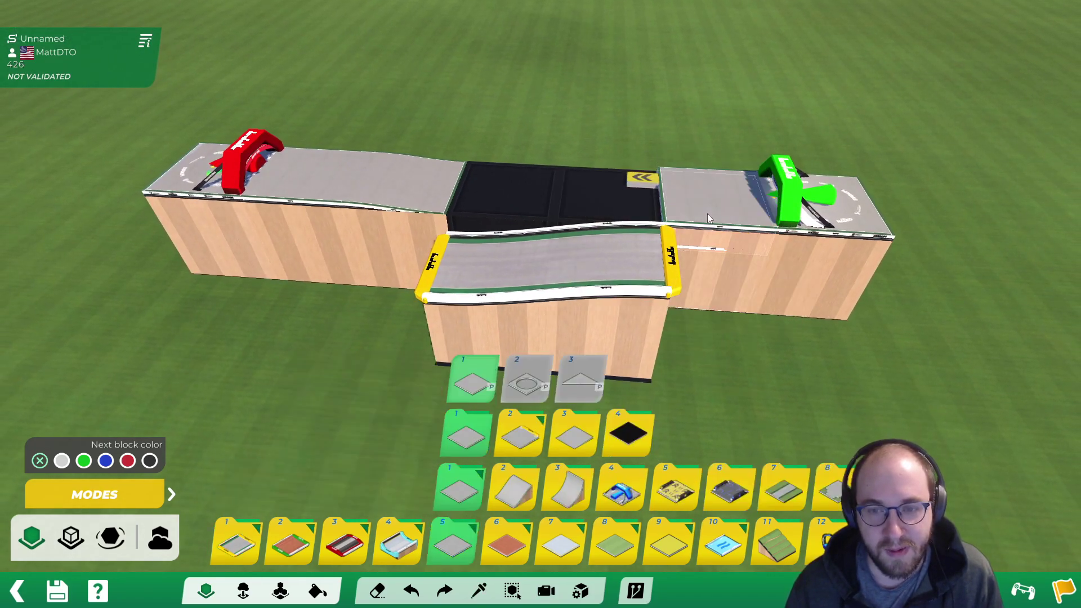
pyautogui.moveTo(557, 478)
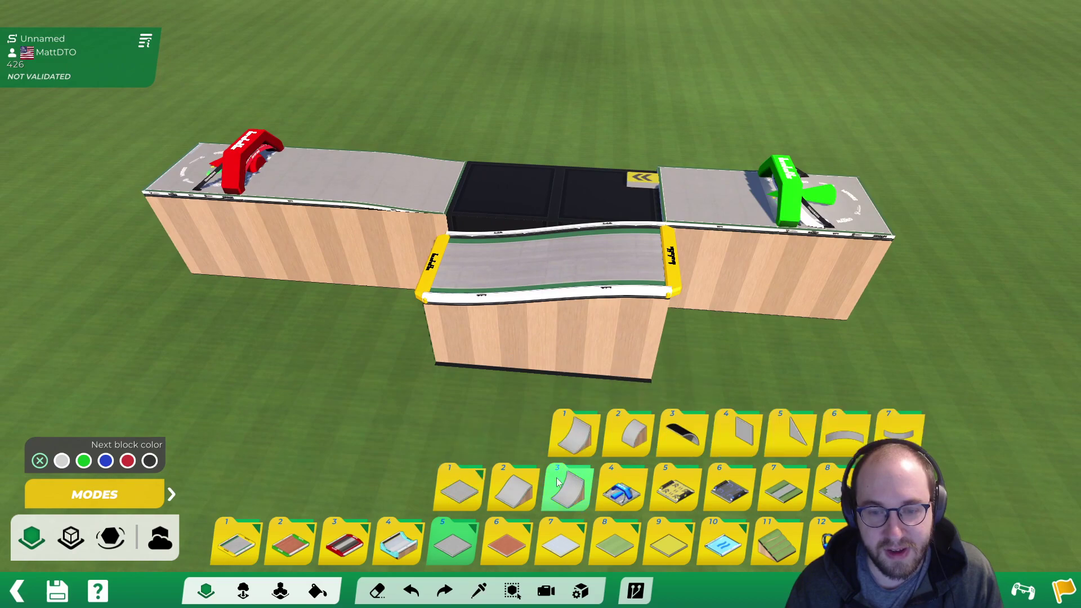
pyautogui.click(458, 489)
pyautogui.click(519, 434)
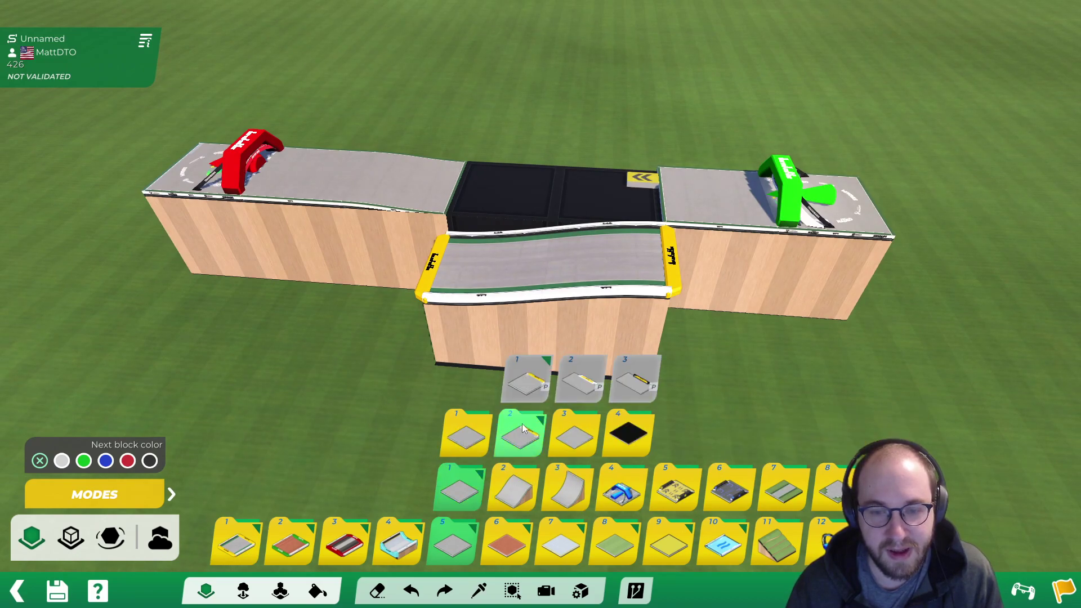
pyautogui.click(532, 380)
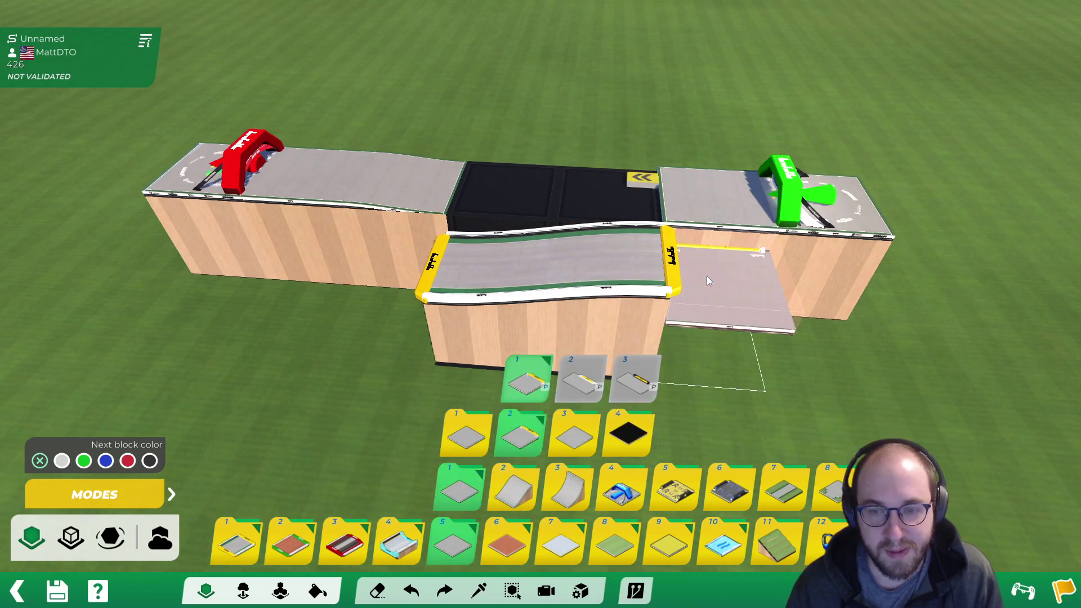
pyautogui.scroll(1, 708, 277)
pyautogui.rightClick(707, 278)
pyautogui.rightClick(707, 278)
pyautogui.rightClick(707, 278)
pyautogui.click(707, 278)
pyautogui.click(707, 278)
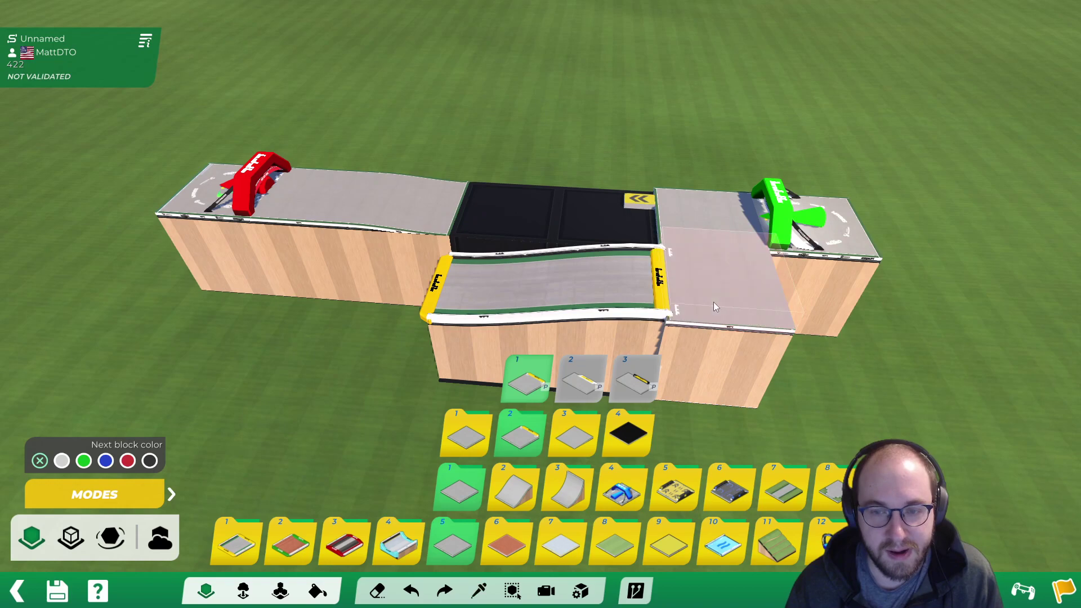
# - Place a road-transition platform at the slope's low end and extend it with two plain platform blocks
pyautogui.scroll(-2, 381, 293)
pyautogui.scroll(1, 380, 293)
pyautogui.click(381, 293)
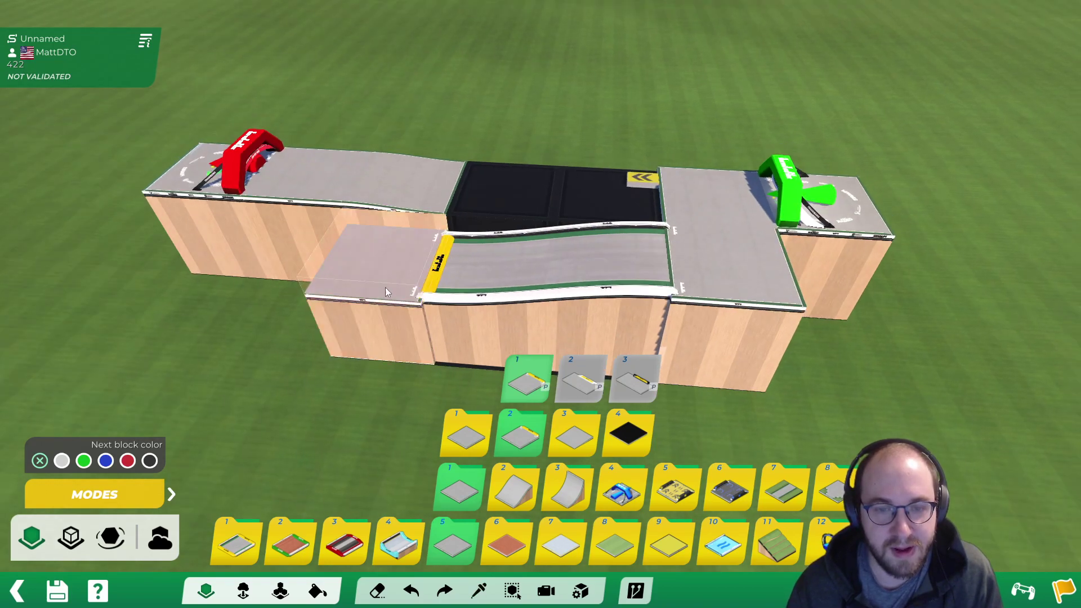
pyautogui.keyDown('ctrl'); pyautogui.click(710, 208); pyautogui.keyUp('ctrl')
pyautogui.click(278, 282)
pyautogui.click(169, 273)
# - Erase the wooden support beneath the road slope block
pyautogui.keyDown('alt'); pyautogui.moveTo(394, 276); pyautogui.dragTo(452, 311, button='right'); pyautogui.keyUp('alt')
pyautogui.keyDown('alt'); pyautogui.moveTo(619, 295); pyautogui.dragTo(644, 239); pyautogui.keyUp('alt')
pyautogui.press('x')
pyautogui.moveTo(612, 301); pyautogui.dragTo(515, 299)
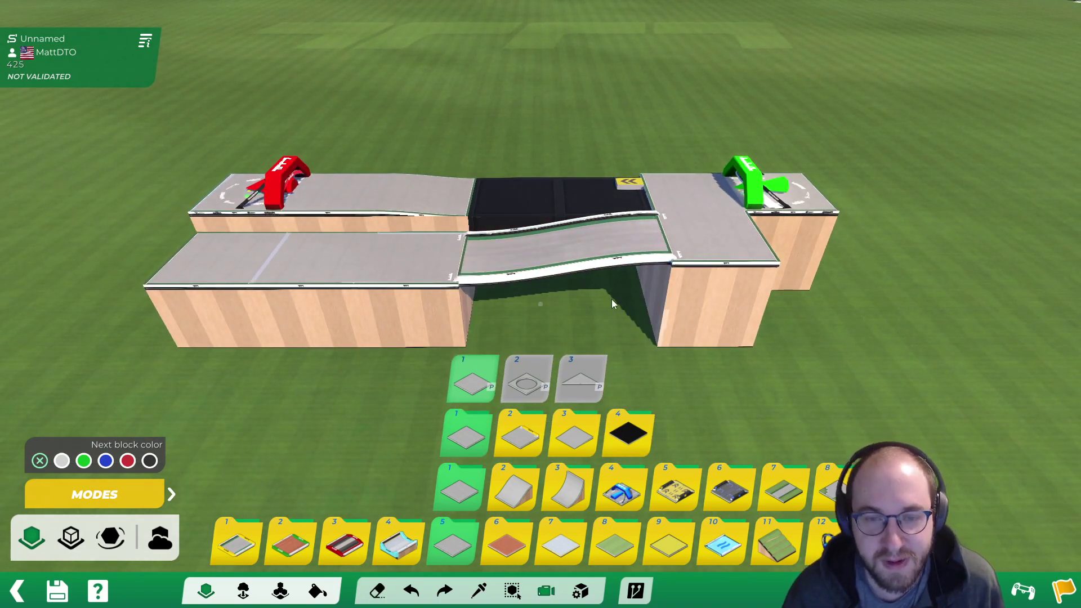
pyautogui.scroll(3, 611, 299)
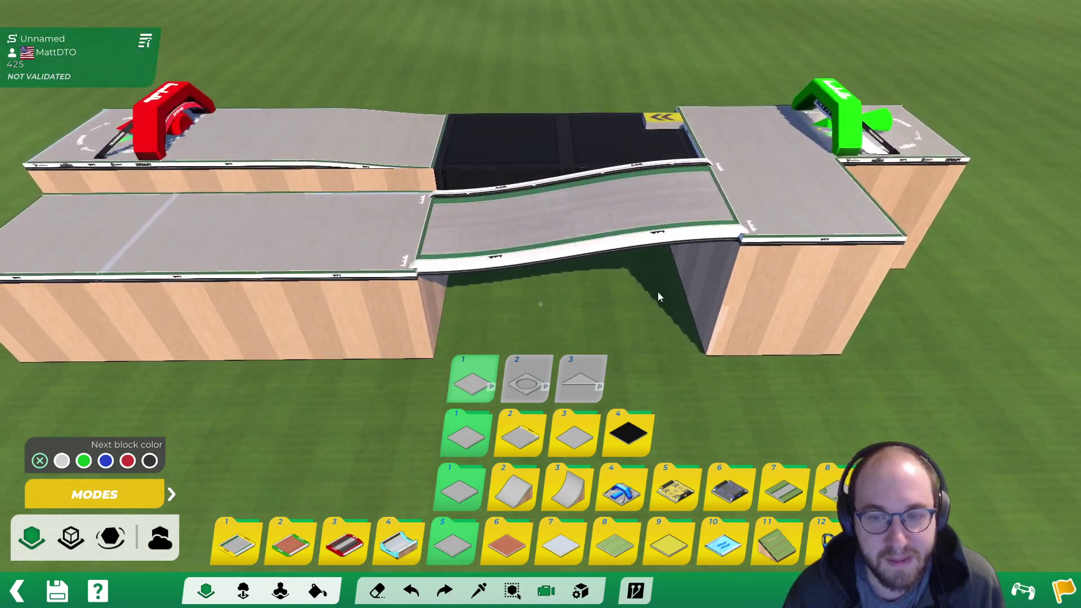
pyautogui.keyDown('alt'); pyautogui.scroll(-2, 658, 291); pyautogui.keyUp('alt')
pyautogui.keyDown('alt'); pyautogui.moveTo(658, 291); pyautogui.dragTo(678, 259, button='right'); pyautogui.keyUp('alt')
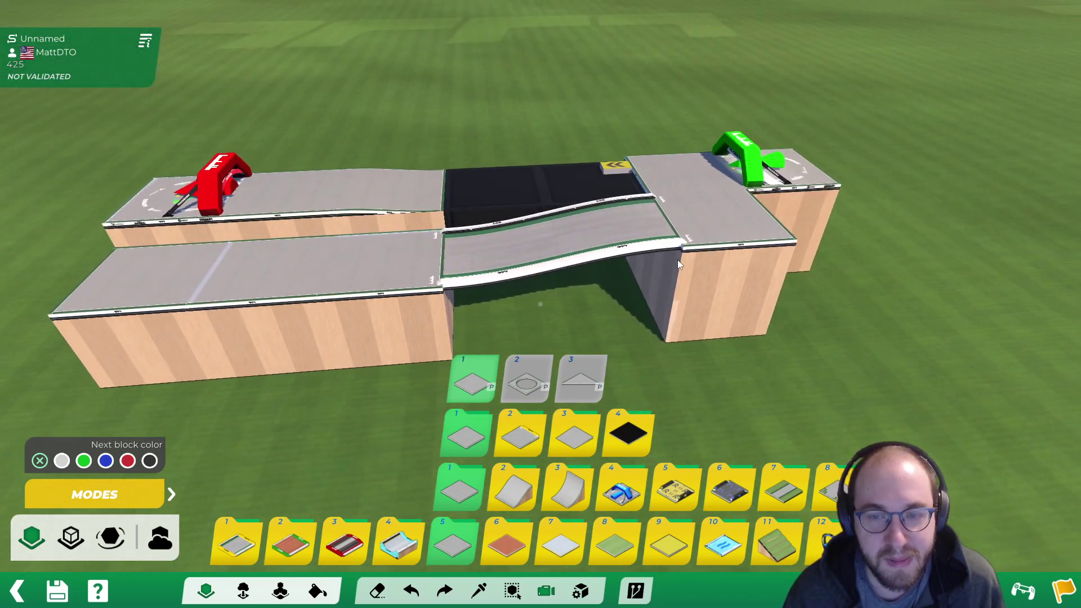
pyautogui.keyDown('alt'); pyautogui.moveTo(678, 259); pyautogui.dragTo(675, 307); pyautogui.keyUp('alt')
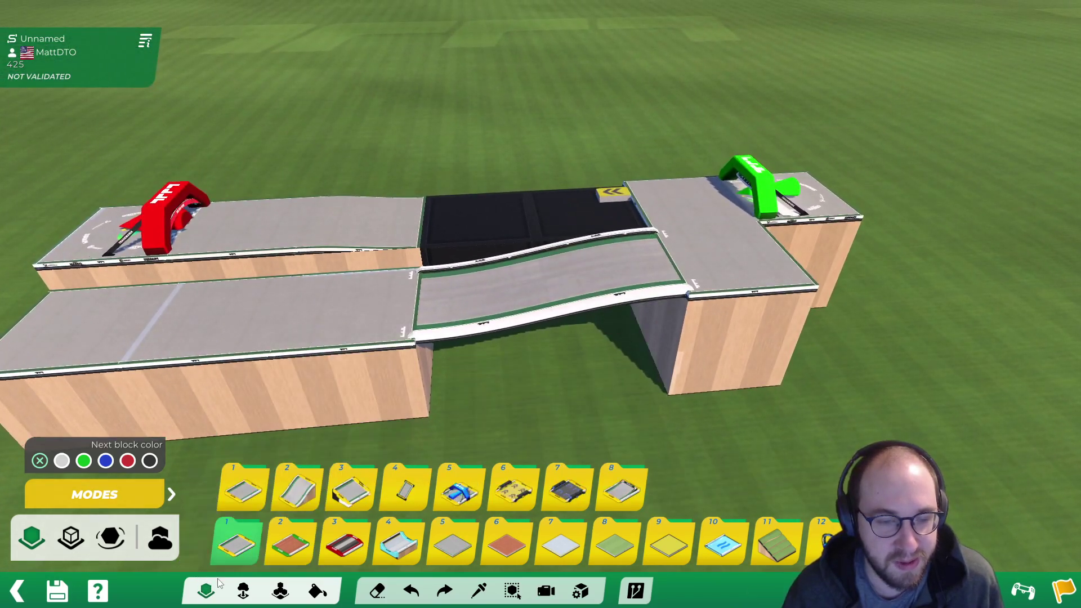
# - Convert the road slope block into a new custom item in the Item Editor
pyautogui.click(244, 592)
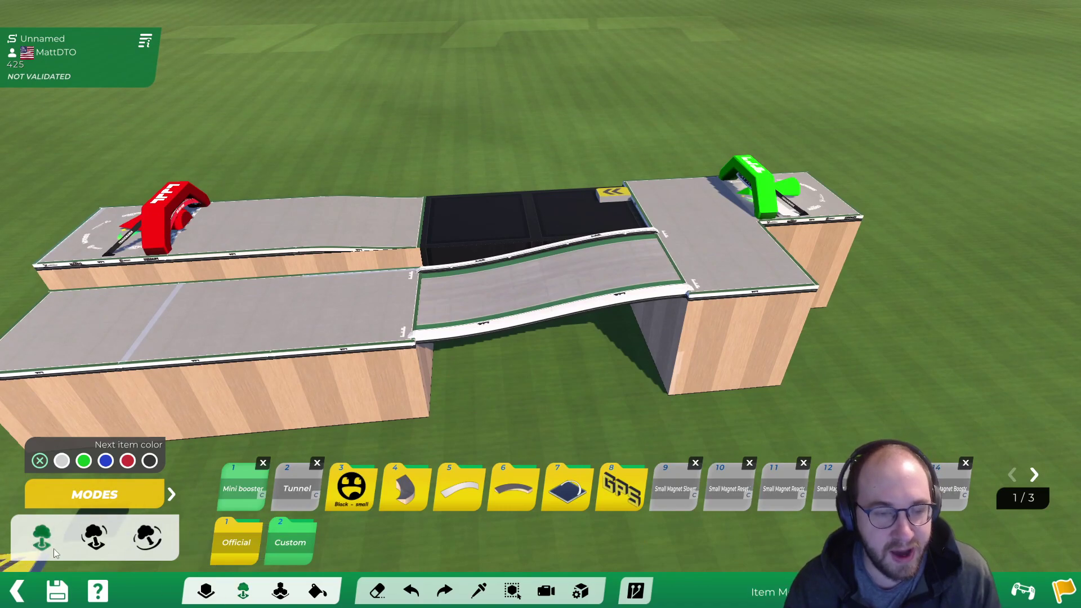
pyautogui.click(169, 494)
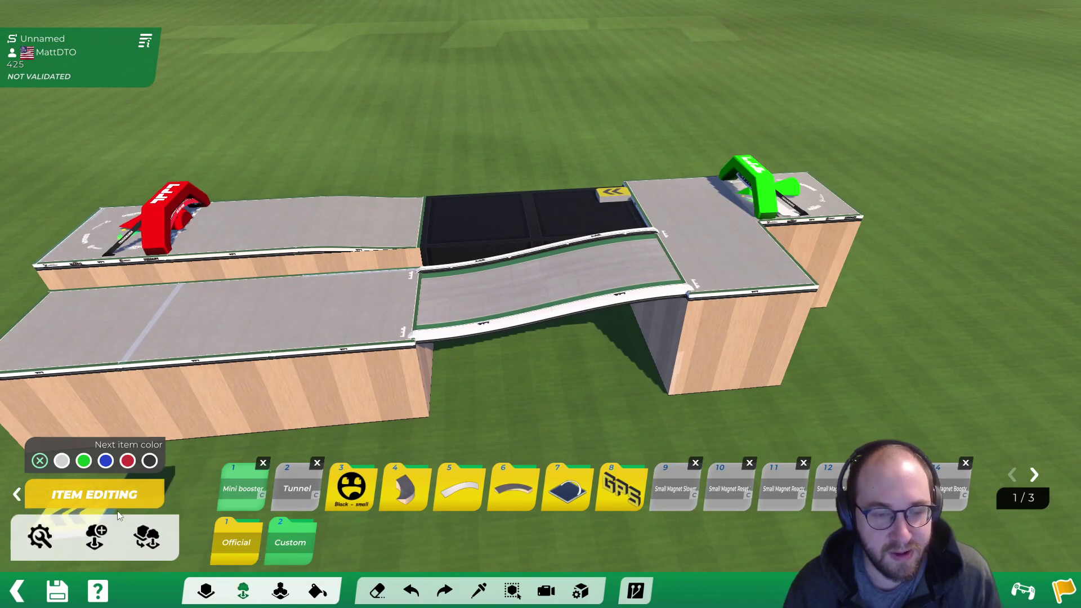
pyautogui.click(146, 540)
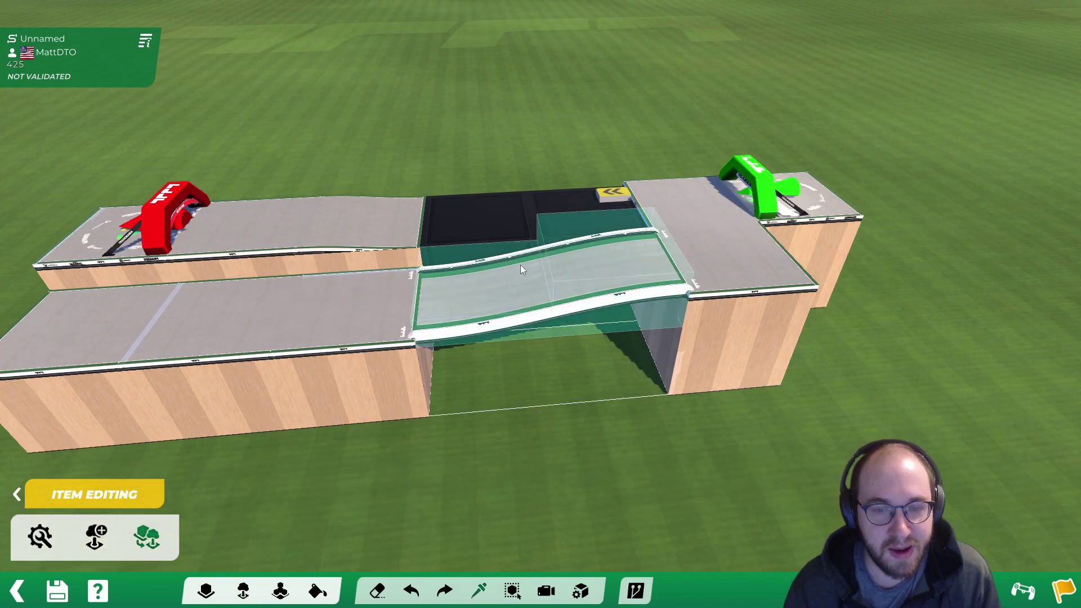
pyautogui.click(540, 278)
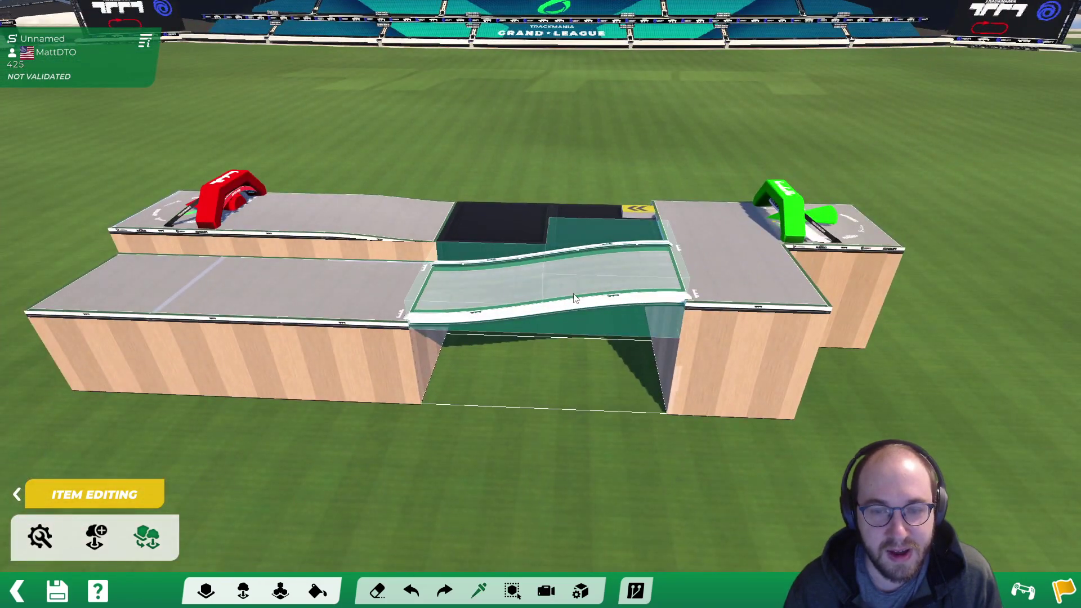
pyautogui.click(575, 299)
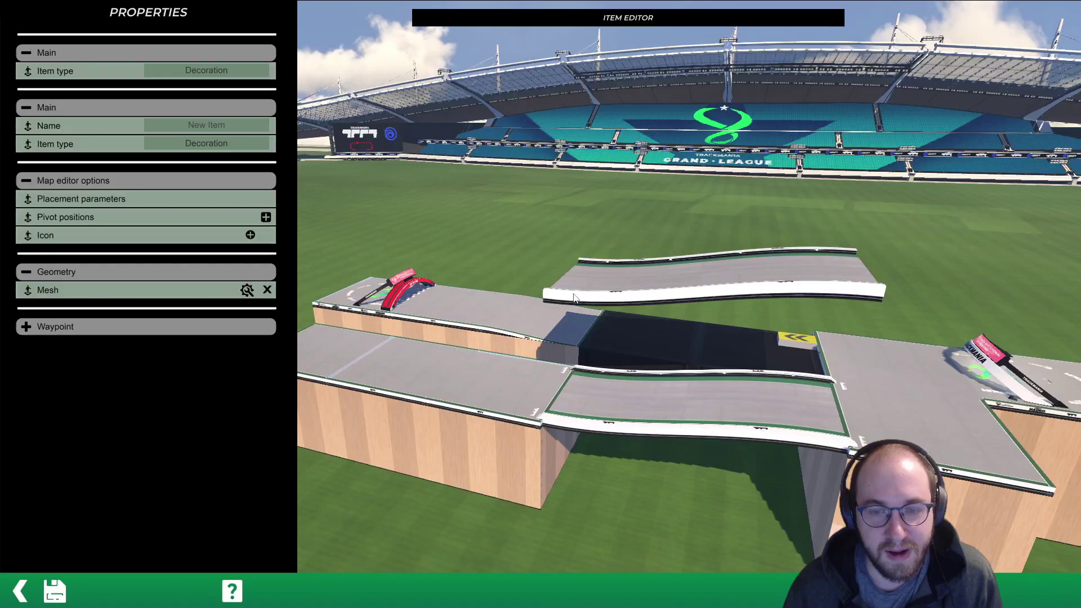
# - Open the new item's mesh for editing and select its Geometry layer
pyautogui.click(247, 290)
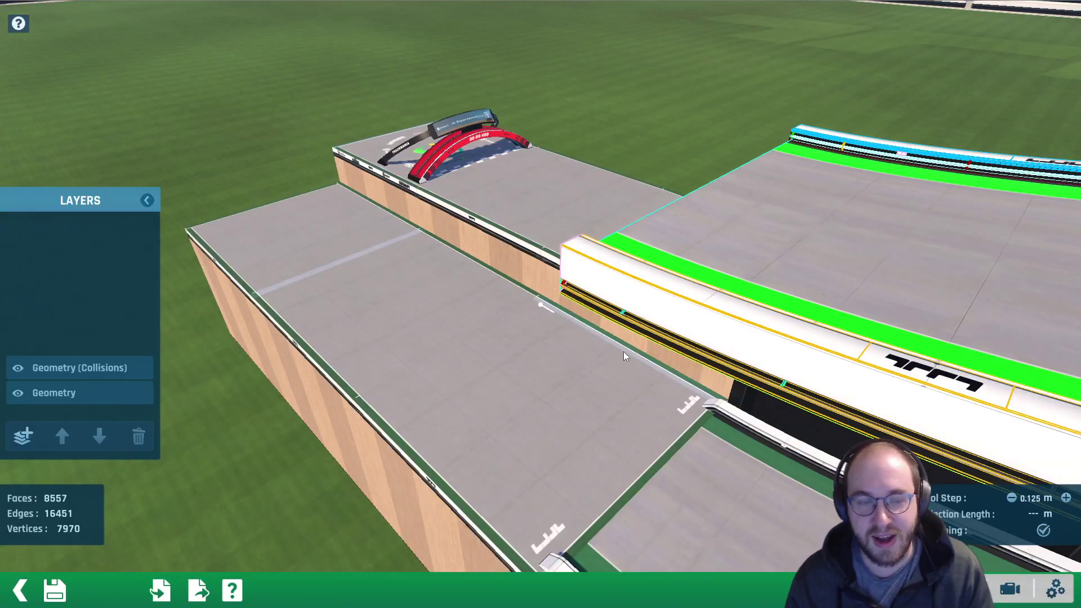
pyautogui.scroll(-4, 593, 417)
pyautogui.keyDown('alt'); pyautogui.moveTo(594, 416); pyautogui.dragTo(739, 399, button='right'); pyautogui.keyUp('alt')
pyautogui.keyDown('alt'); pyautogui.moveTo(739, 403); pyautogui.dragTo(405, 541); pyautogui.keyUp('alt')
pyautogui.scroll(-3, 393, 406)
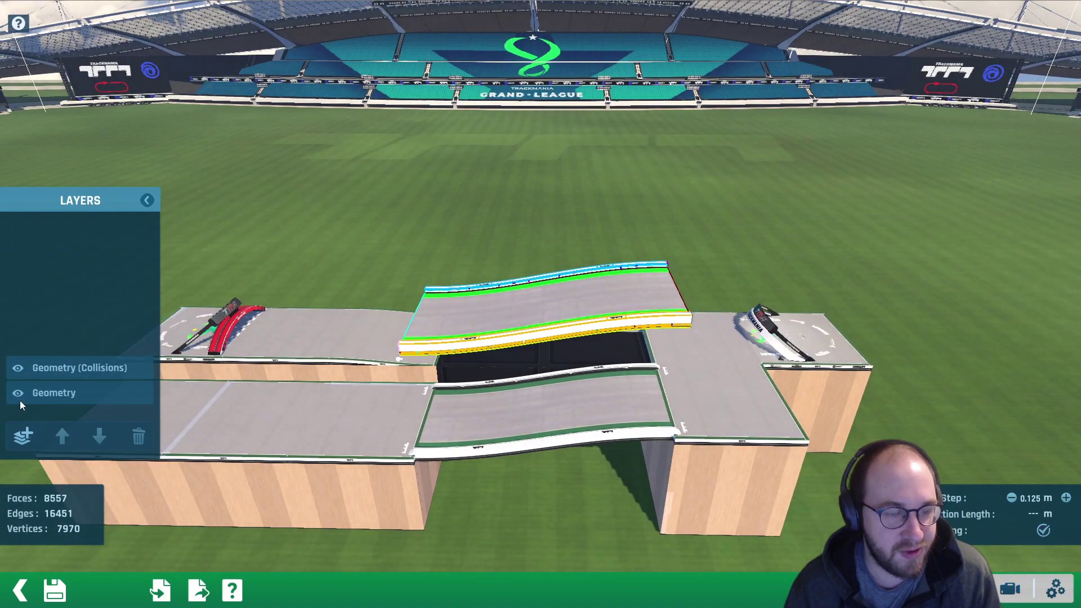
pyautogui.click(56, 394)
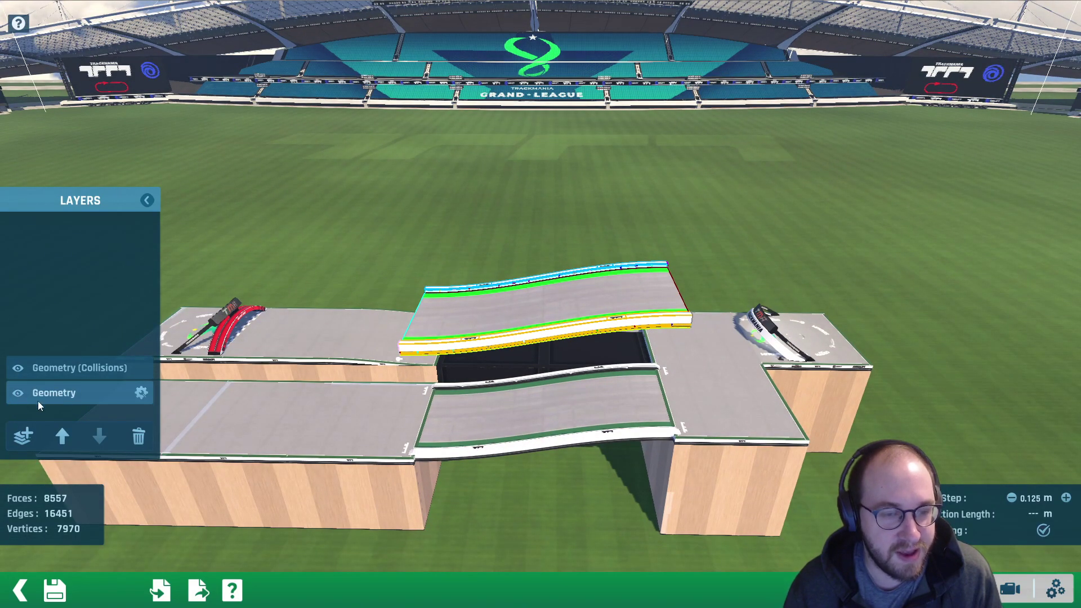
# - Examine the item's Geometry and Geometry (Collisions) layers separately by toggling the Geometry layer's visibility
pyautogui.click(141, 392)
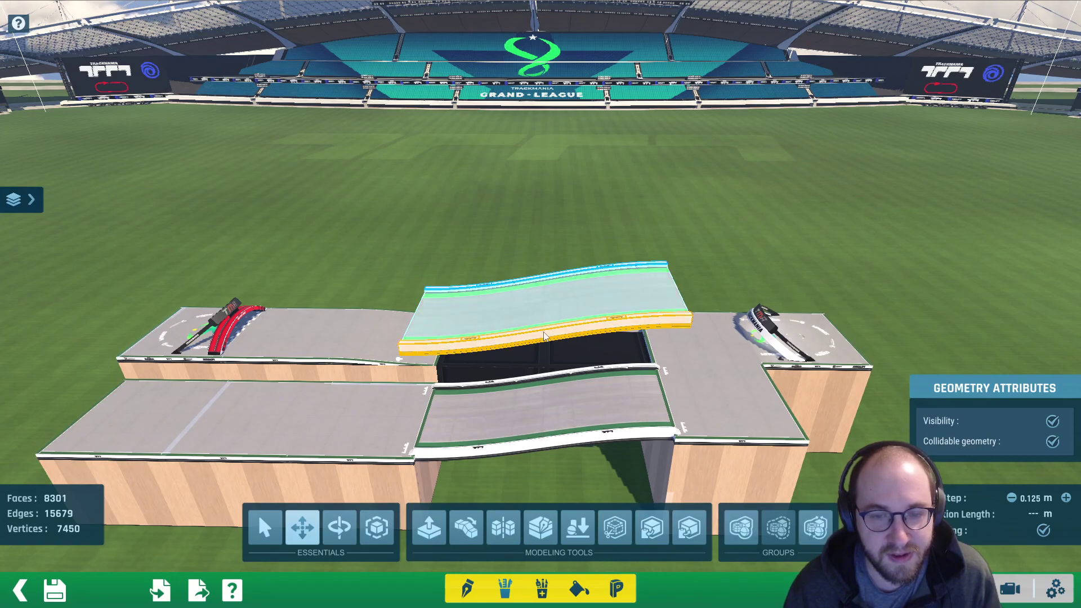
pyautogui.click(21, 200)
pyautogui.click(17, 393)
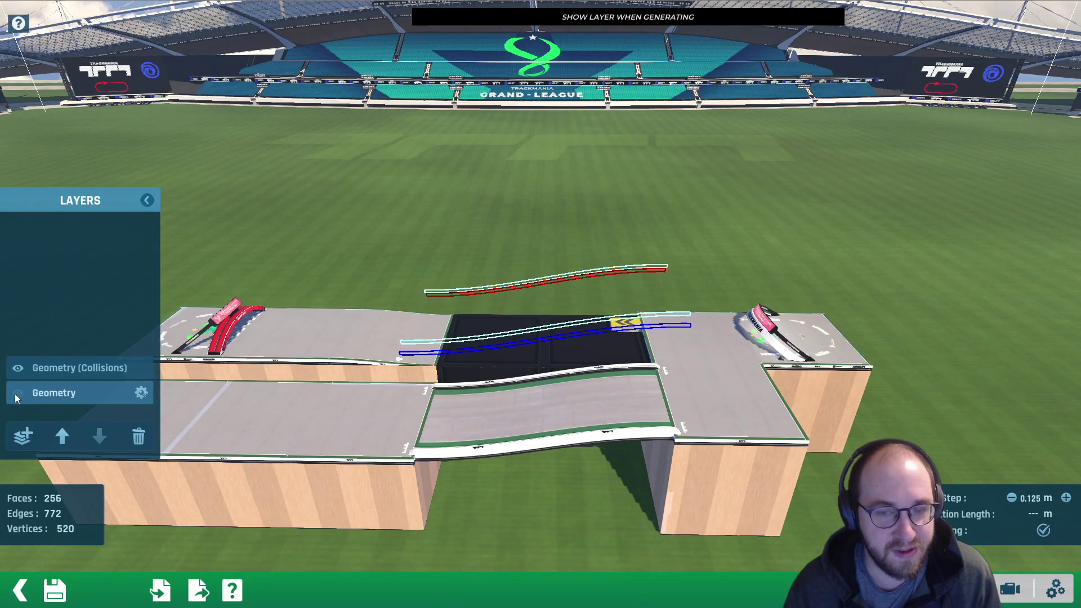
pyautogui.moveTo(393, 346); pyautogui.dragTo(672, 319, button='right')
pyautogui.moveTo(708, 217); pyautogui.dragTo(692, 283, button='right')
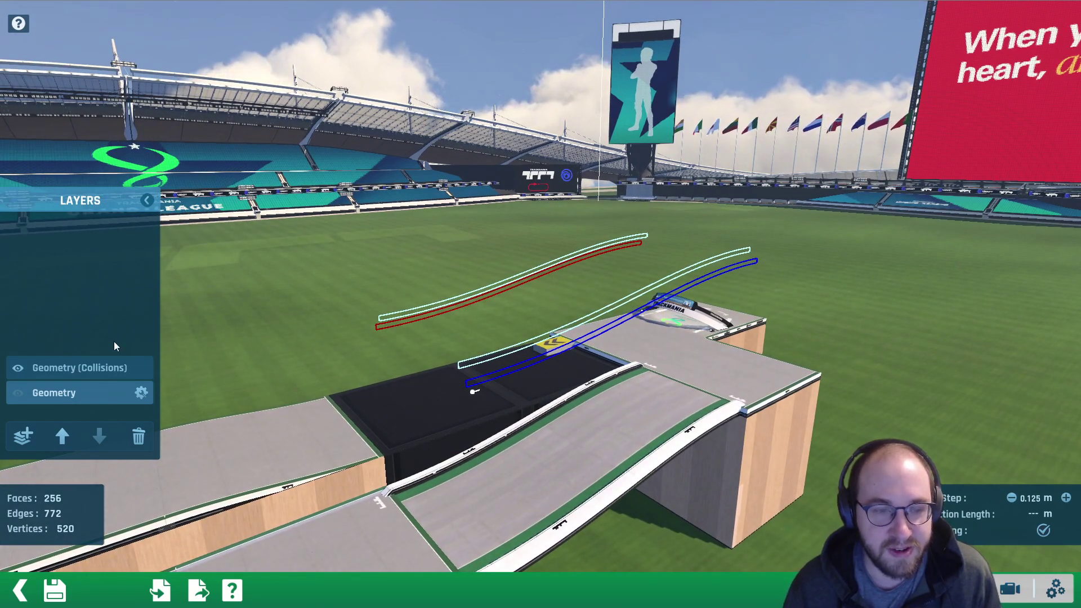
pyautogui.click(17, 393)
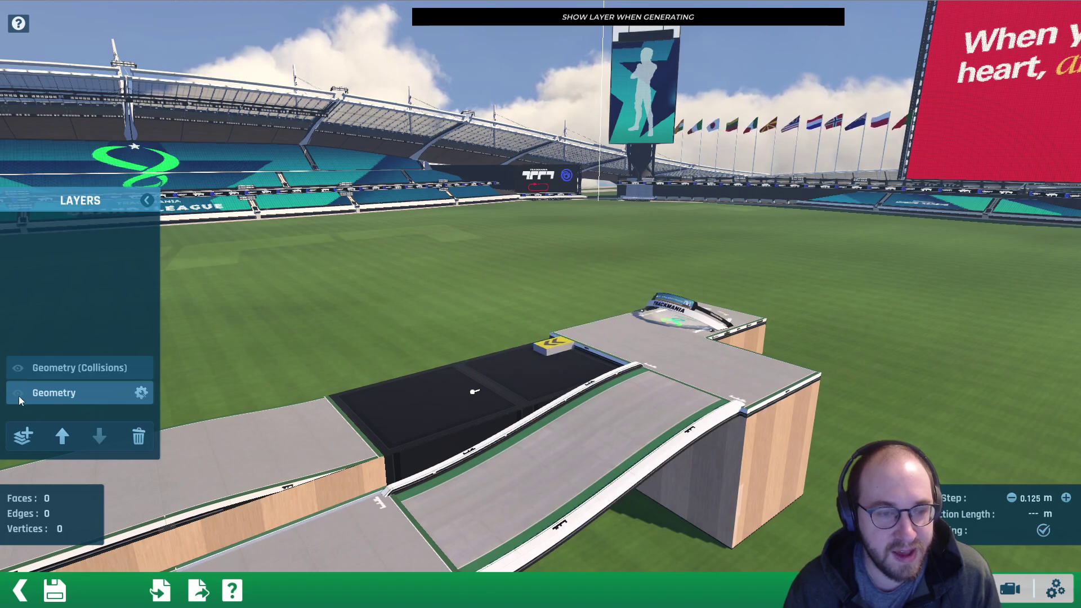
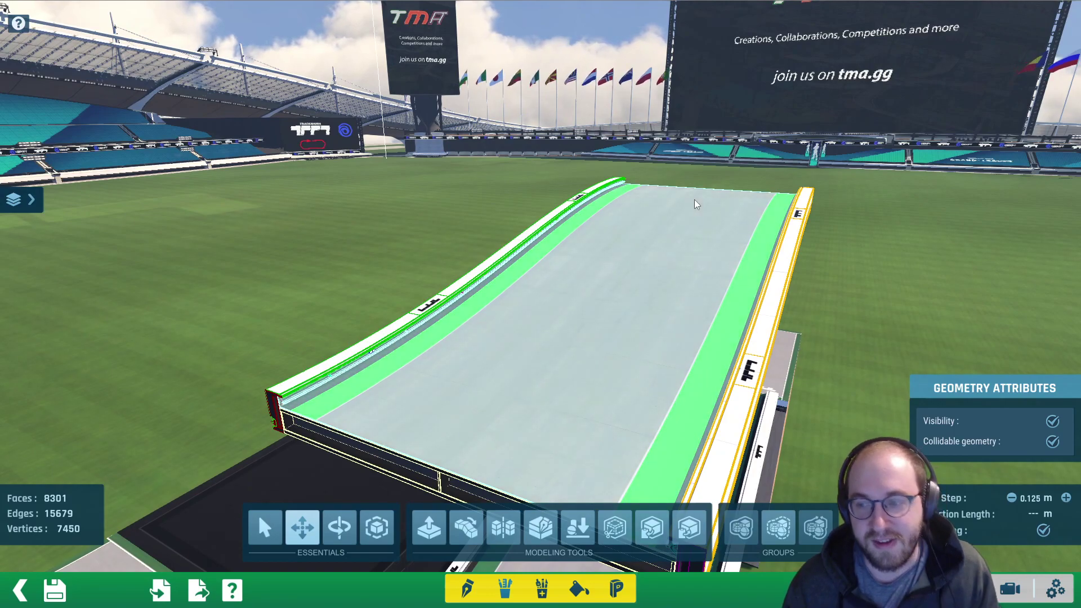
# - Copy the slope's road surface with its green borders and remove it from the original Geometry layer
pyautogui.moveTo(697, 205); pyautogui.dragTo(678, 249, button='right')
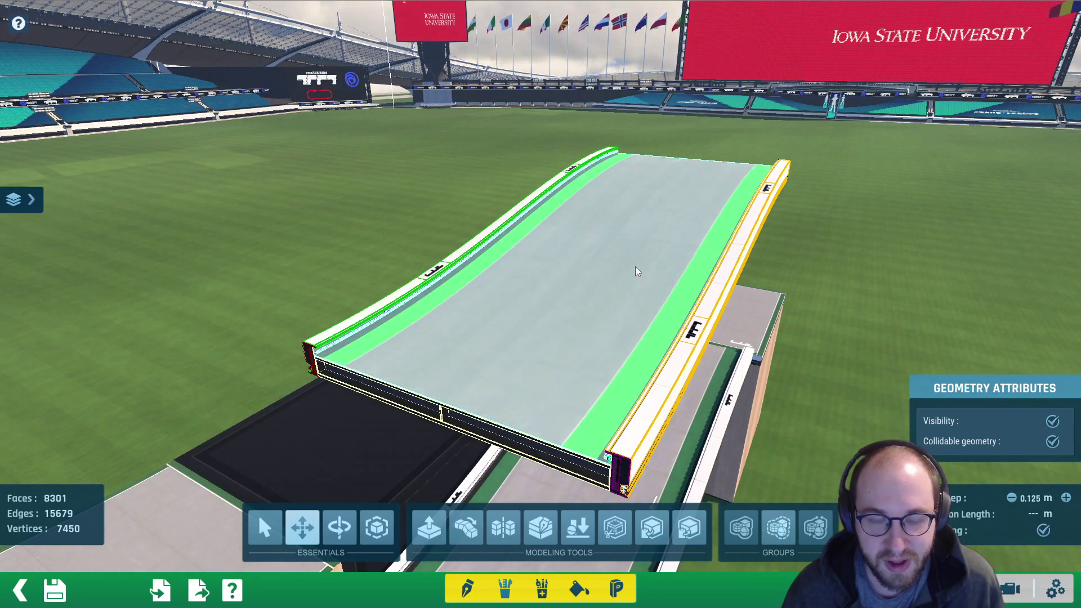
pyautogui.press('Delete')
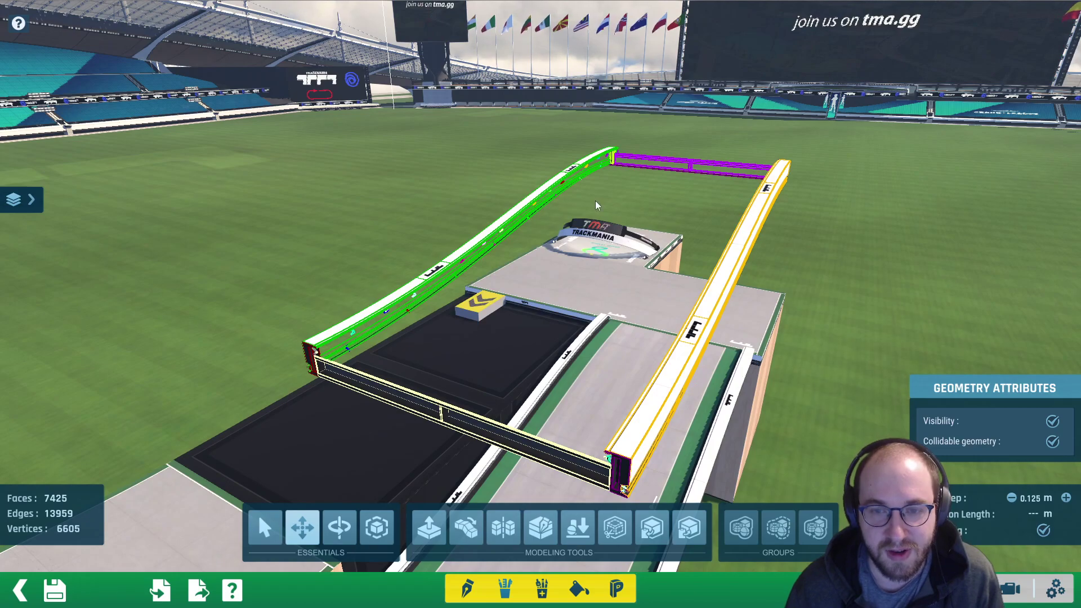
pyautogui.hotkey('ctrl', 'z')
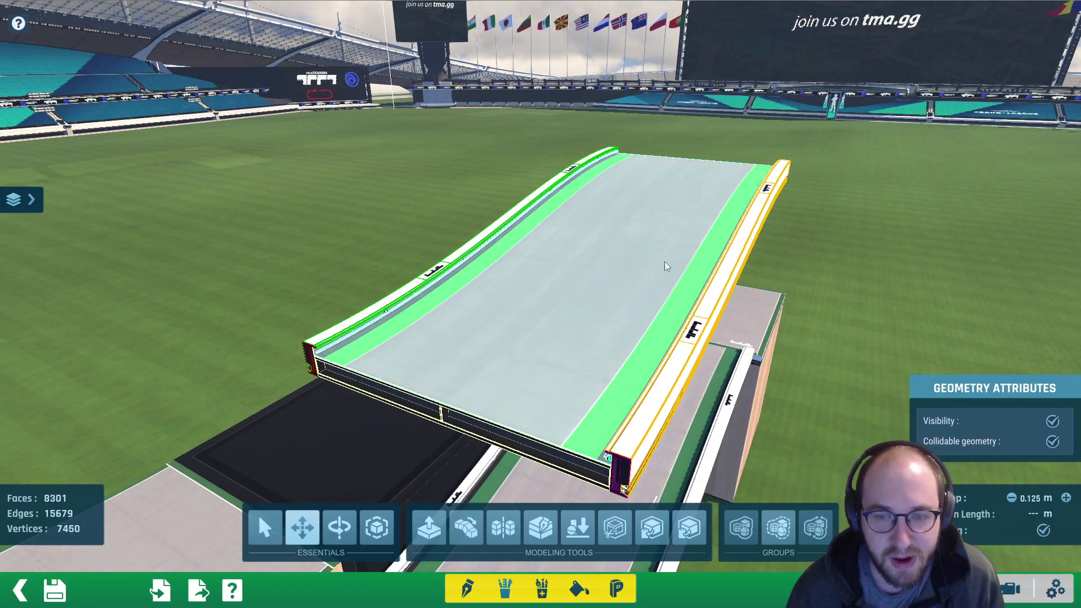
pyautogui.hotkey('ctrl', 'c')
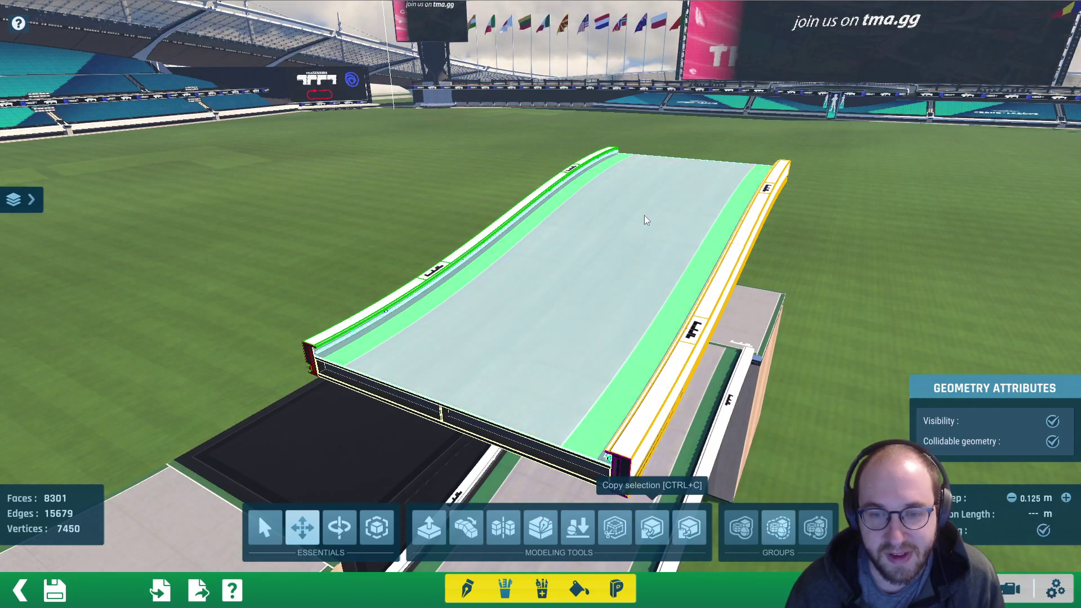
pyautogui.press('Delete')
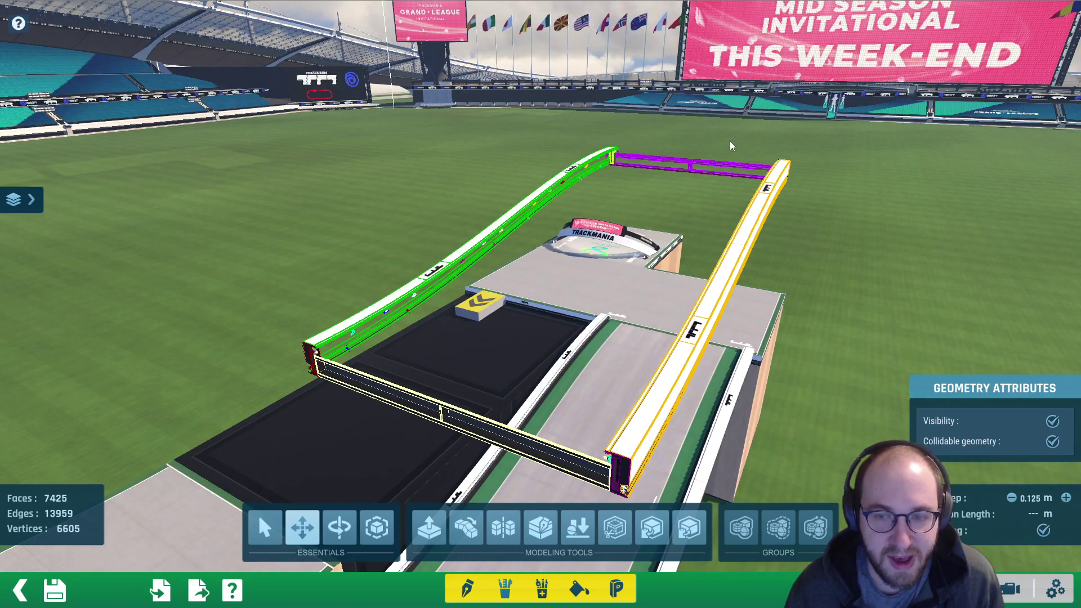
# - Paste the road surface in place into a new geometry layer cleared of its default cube, using a 0 m step, and make it non-collidable
pyautogui.scroll(-3, 637, 224)
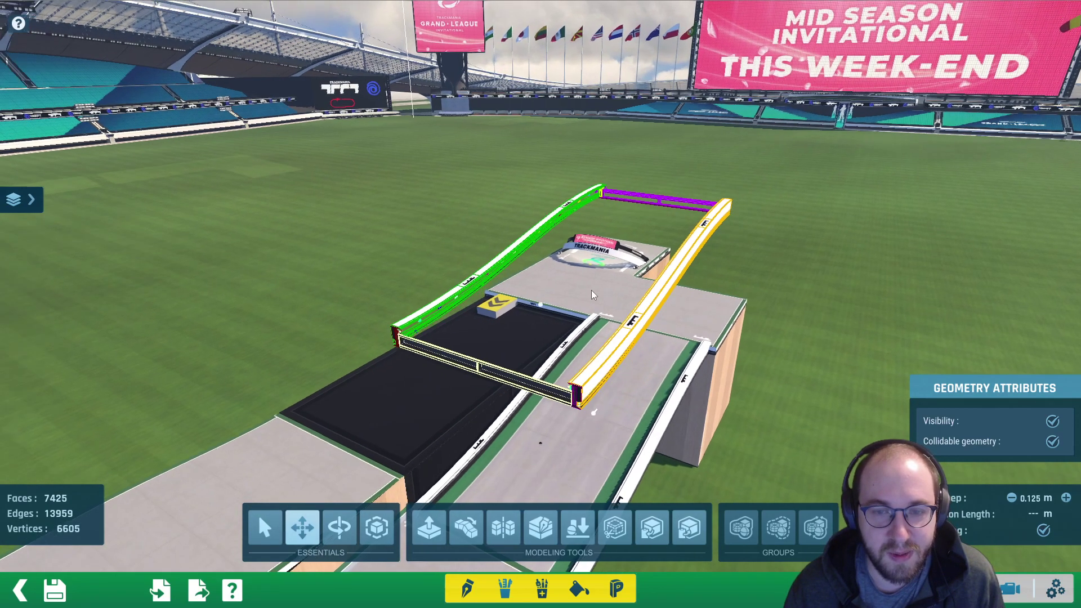
pyautogui.keyDown('alt'); pyautogui.moveTo(637, 224); pyautogui.dragTo(554, 290, button='right'); pyautogui.keyUp('alt')
pyautogui.click(8, 201)
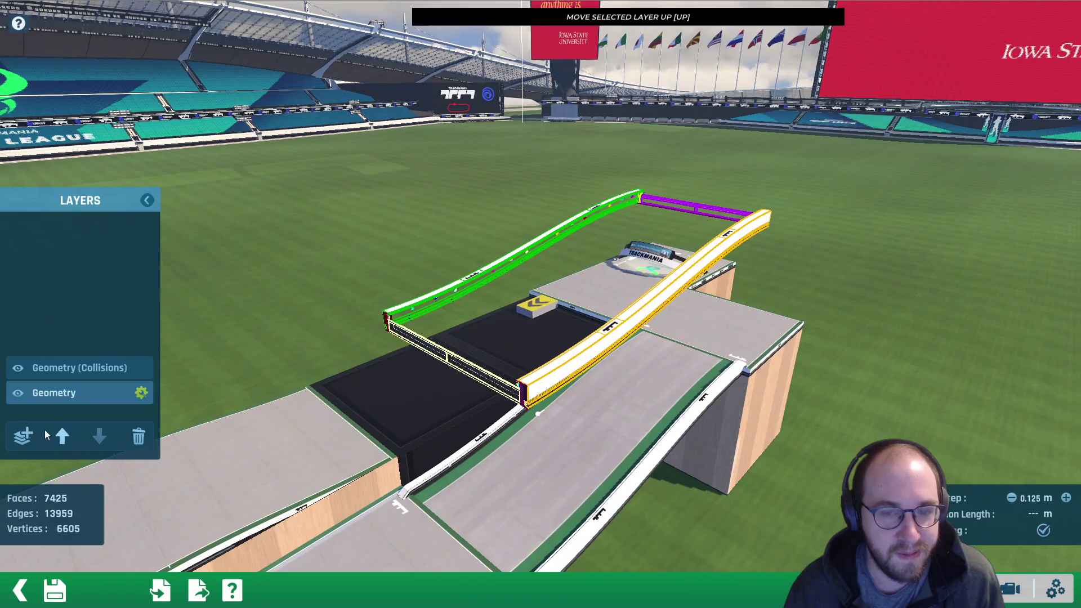
pyautogui.click(23, 436)
pyautogui.click(448, 243)
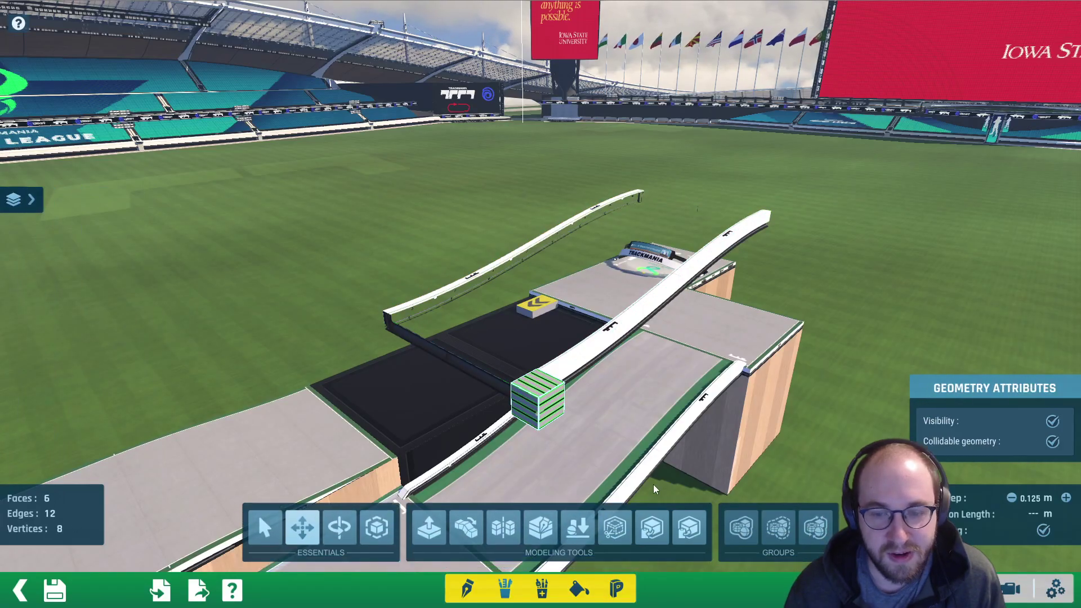
pyautogui.press('Delete')
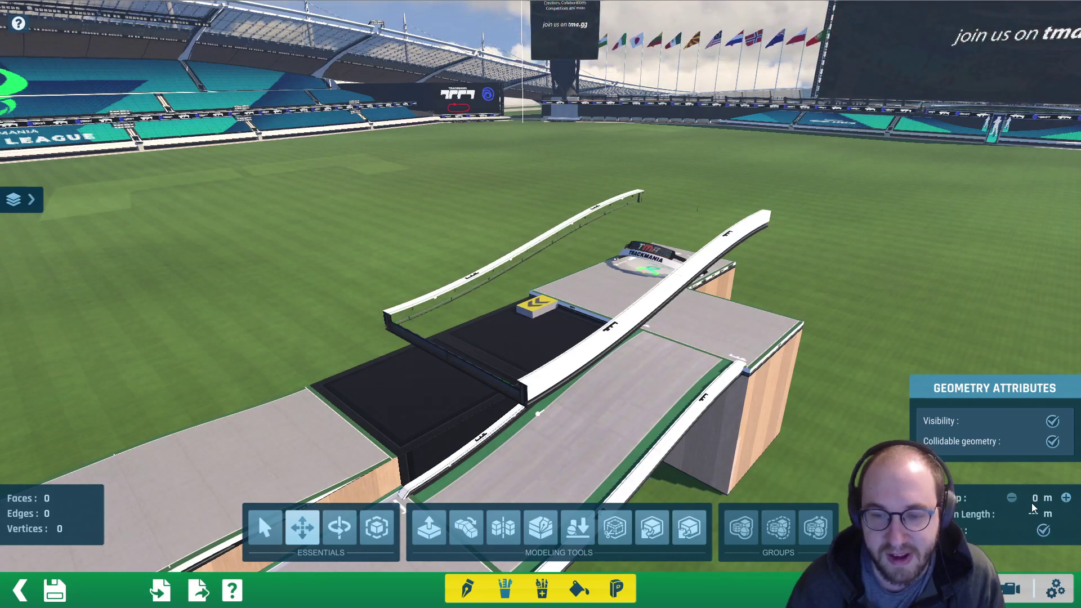
pyautogui.click(688, 527)
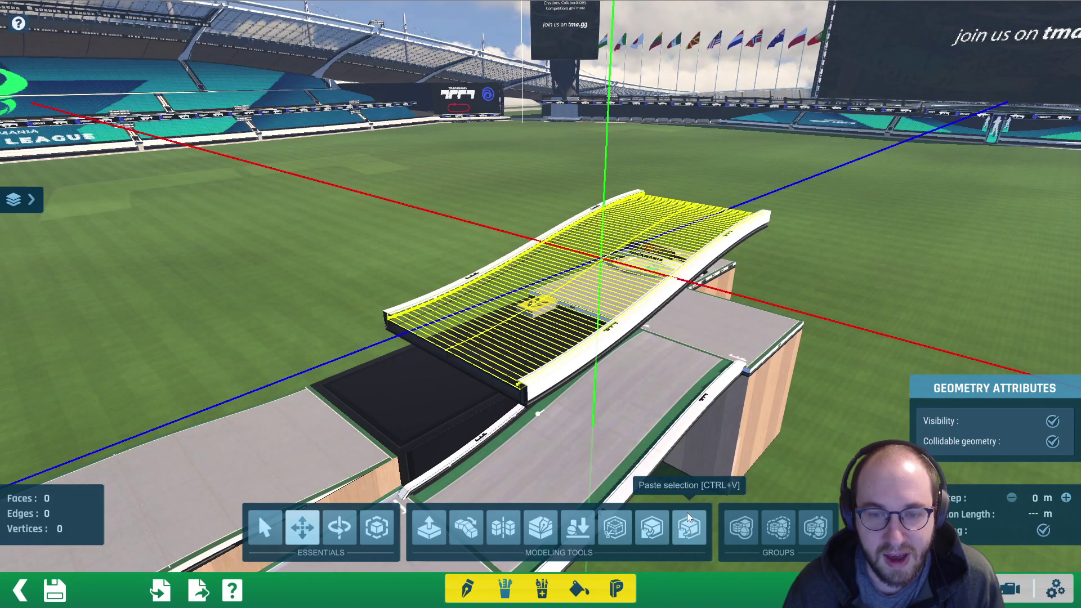
pyautogui.click(596, 266)
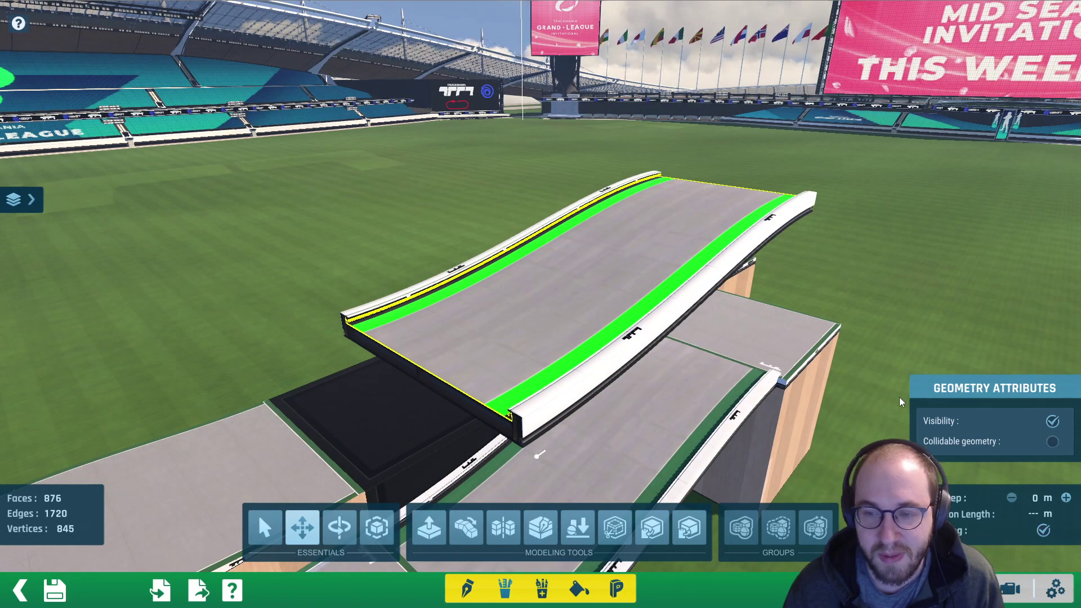
# - Paste the road surface into another new geometry layer cleared of its default cube and turn off that layer's visibility attribute
pyautogui.click(29, 203)
pyautogui.click(23, 436)
pyautogui.click(429, 243)
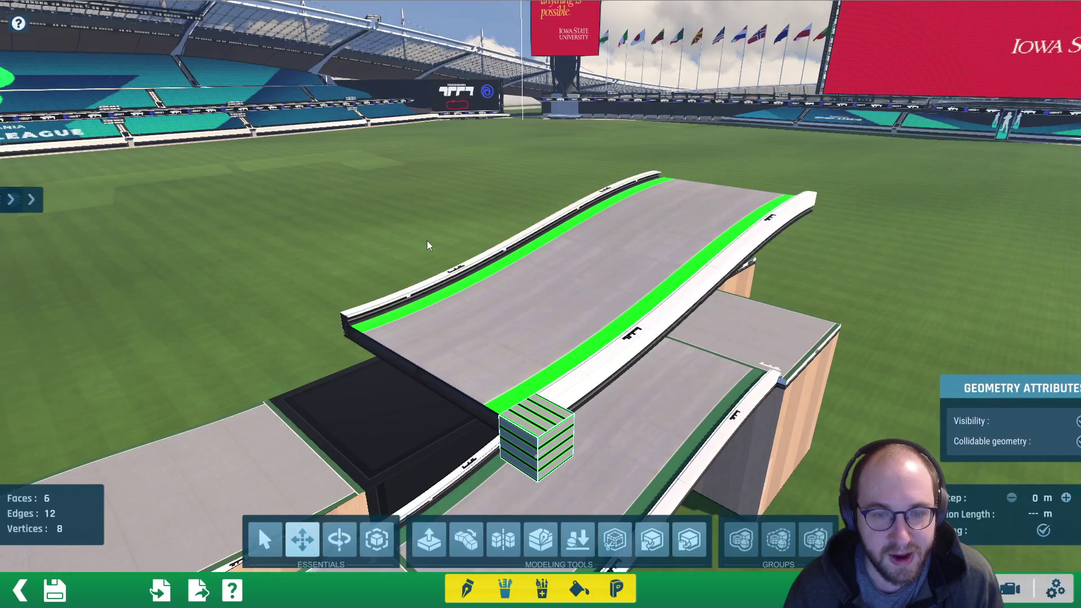
pyautogui.press('Delete')
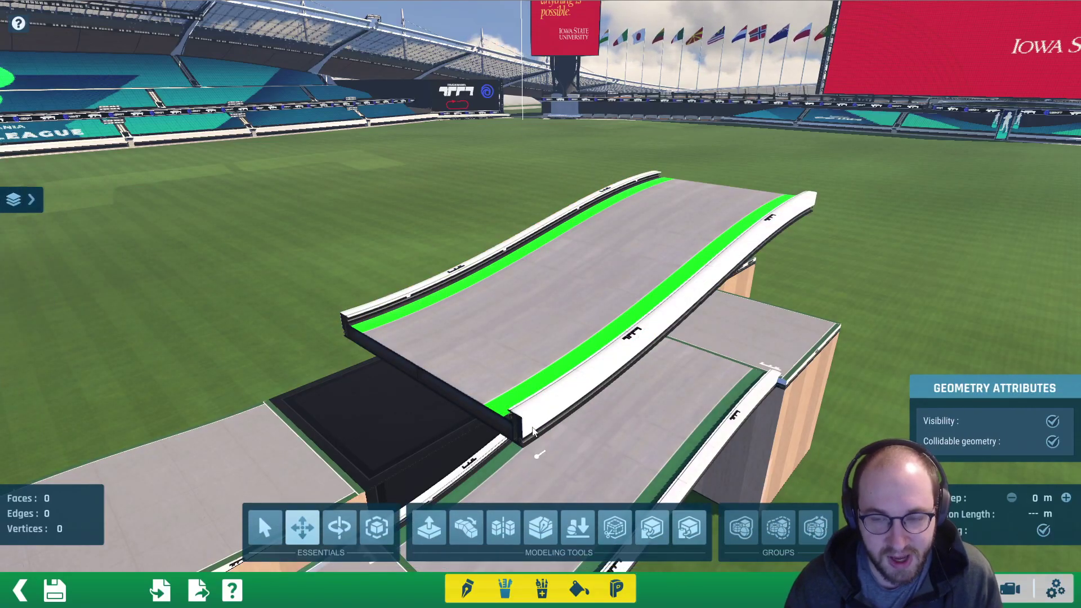
pyautogui.click(690, 526)
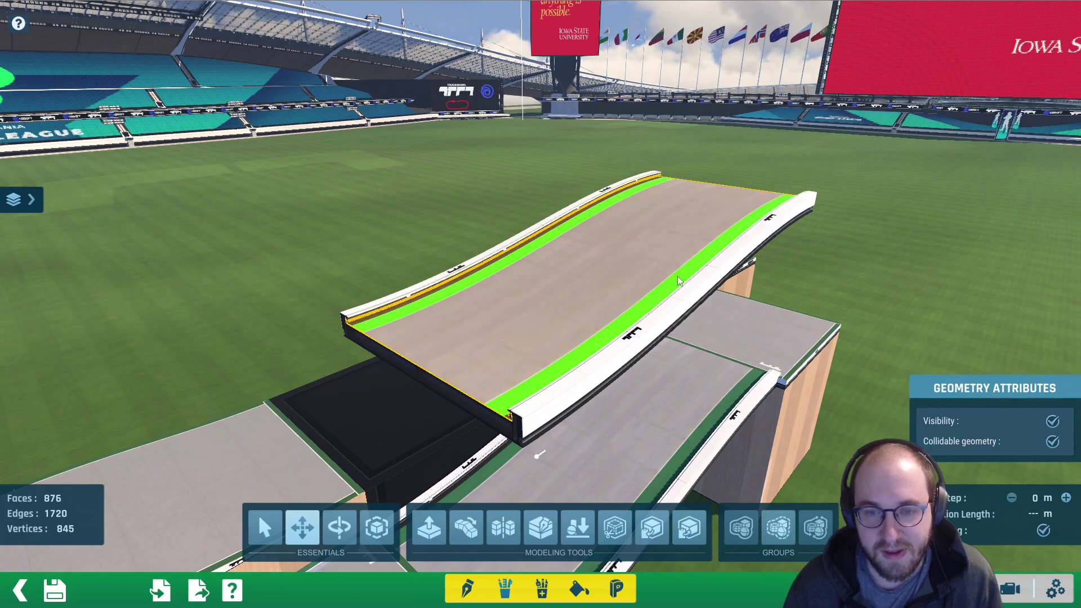
pyautogui.click(1051, 422)
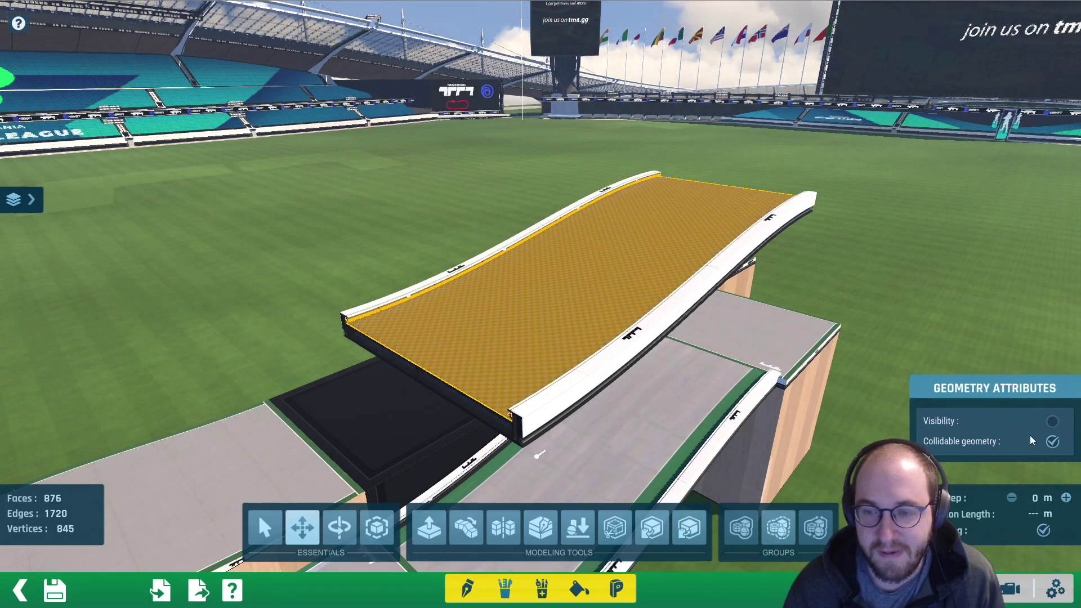
# - Apply the yellow-arrow booster gameplay effect to the road surface in the invisible collidable layer
pyautogui.click(574, 598)
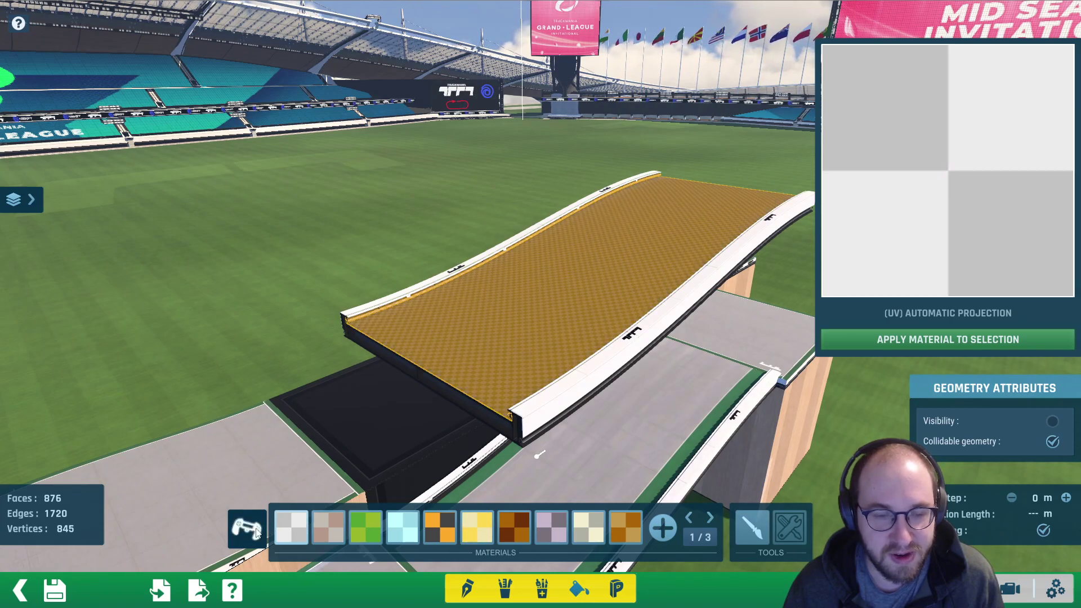
pyautogui.click(255, 531)
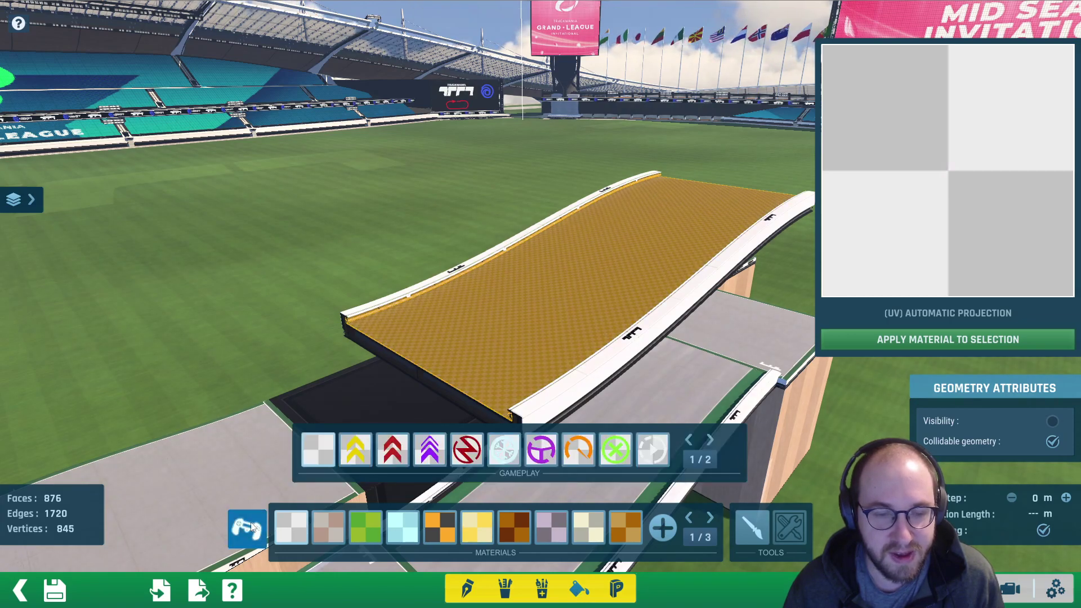
pyautogui.click(352, 448)
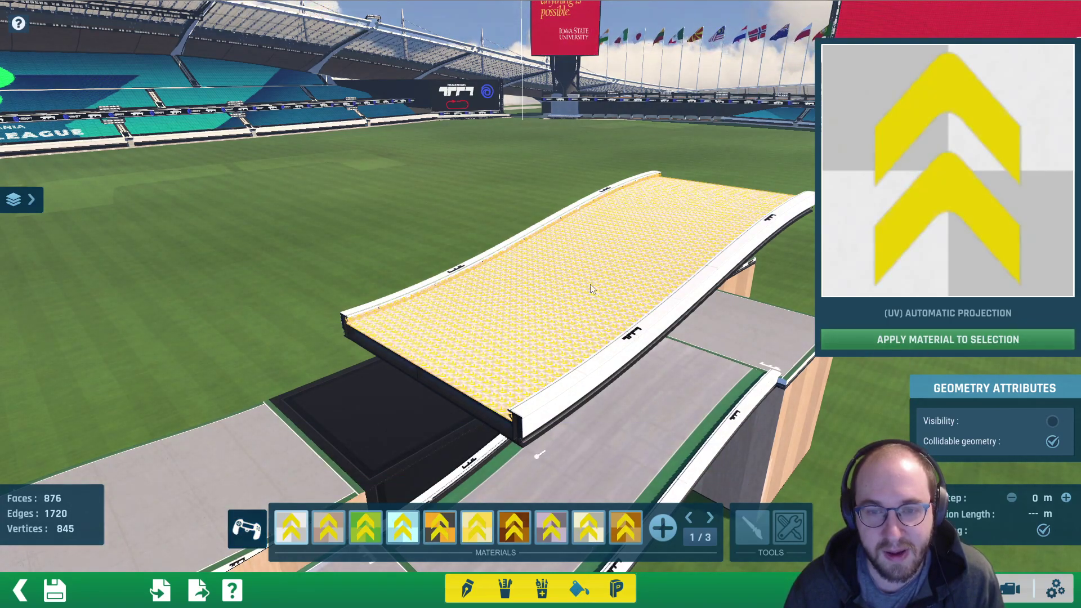
# - Examine the yellow-arrow pattern across the road surface from several angles and distances
pyautogui.scroll(2, 583, 366)
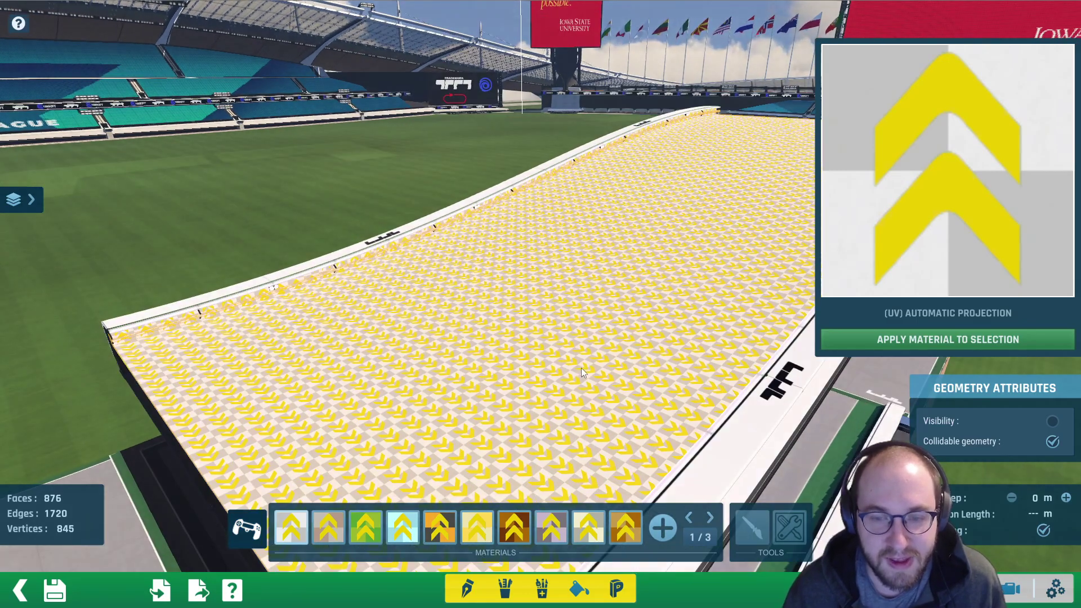
pyautogui.keyDown('alt'); pyautogui.moveTo(581, 367); pyautogui.dragTo(673, 342, button='right'); pyautogui.keyUp('alt')
pyautogui.scroll(-6, 731, 373)
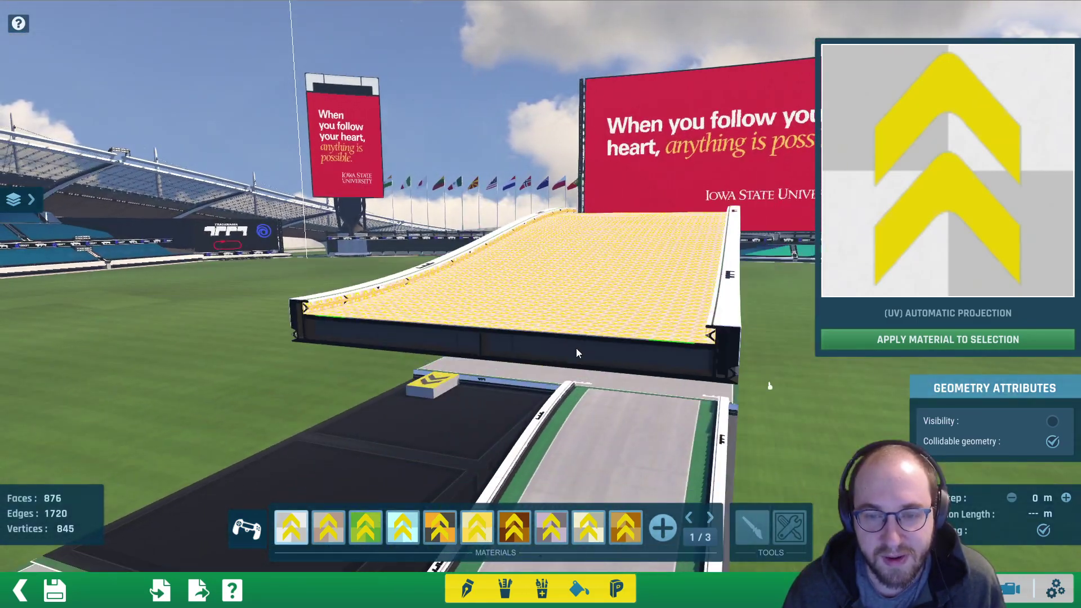
pyautogui.moveTo(679, 242); pyautogui.dragTo(545, 263, button='right')
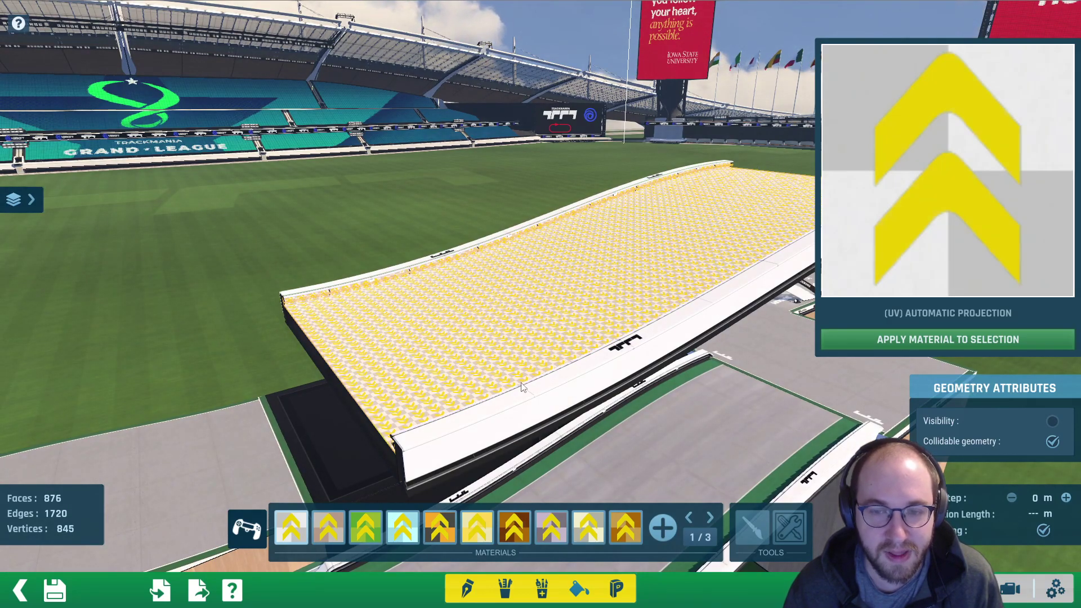
pyautogui.scroll(-3, 522, 388)
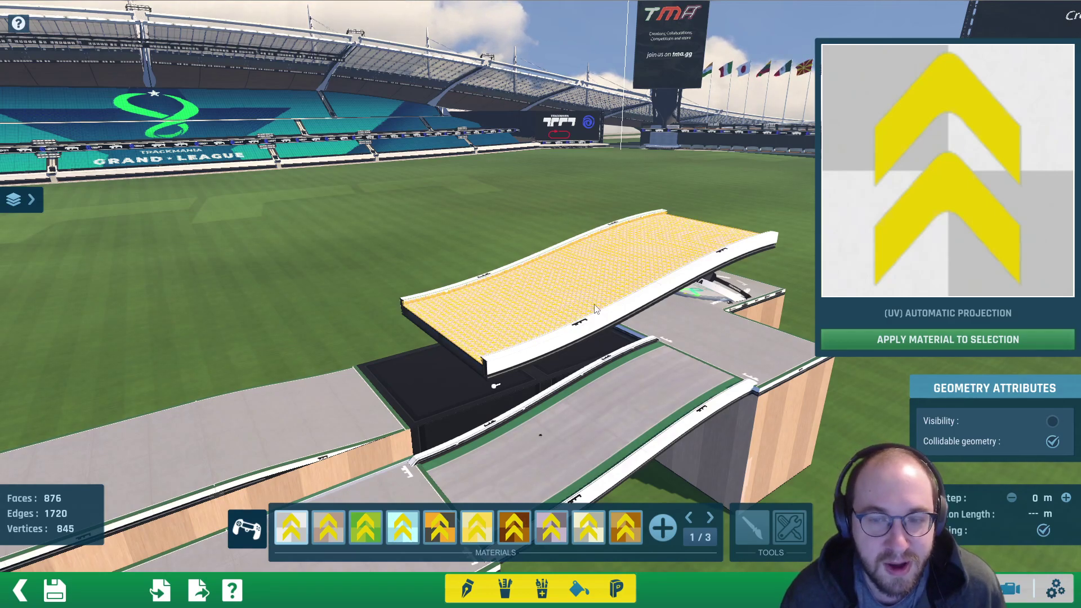
pyautogui.scroll(-2, 595, 304)
pyautogui.moveTo(595, 305); pyautogui.dragTo(605, 320, button='right')
pyautogui.scroll(3, 605, 320)
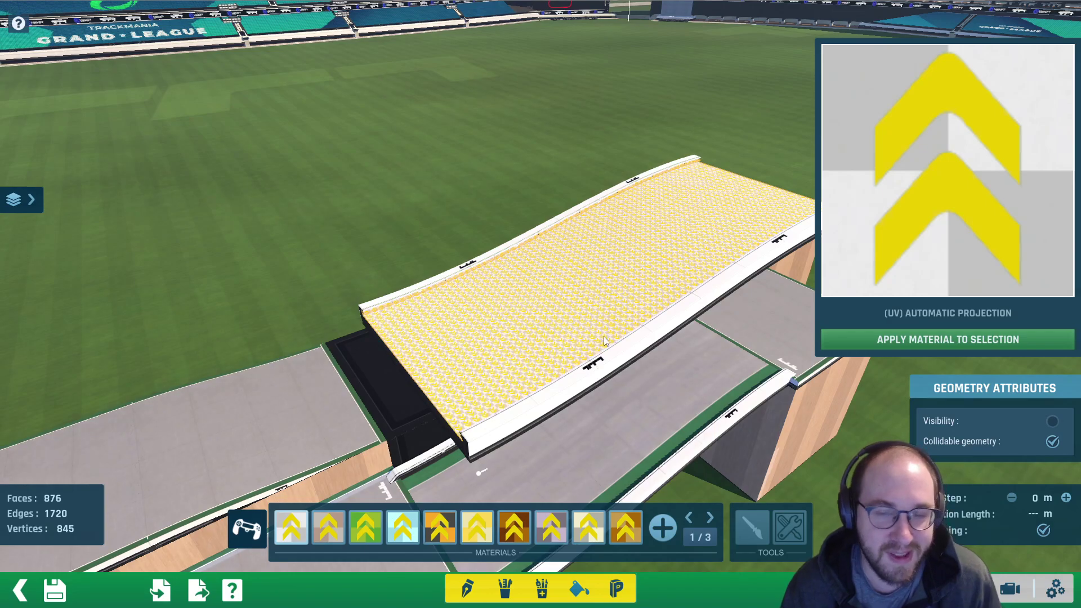
pyautogui.moveTo(572, 303); pyautogui.dragTo(560, 285, button='right')
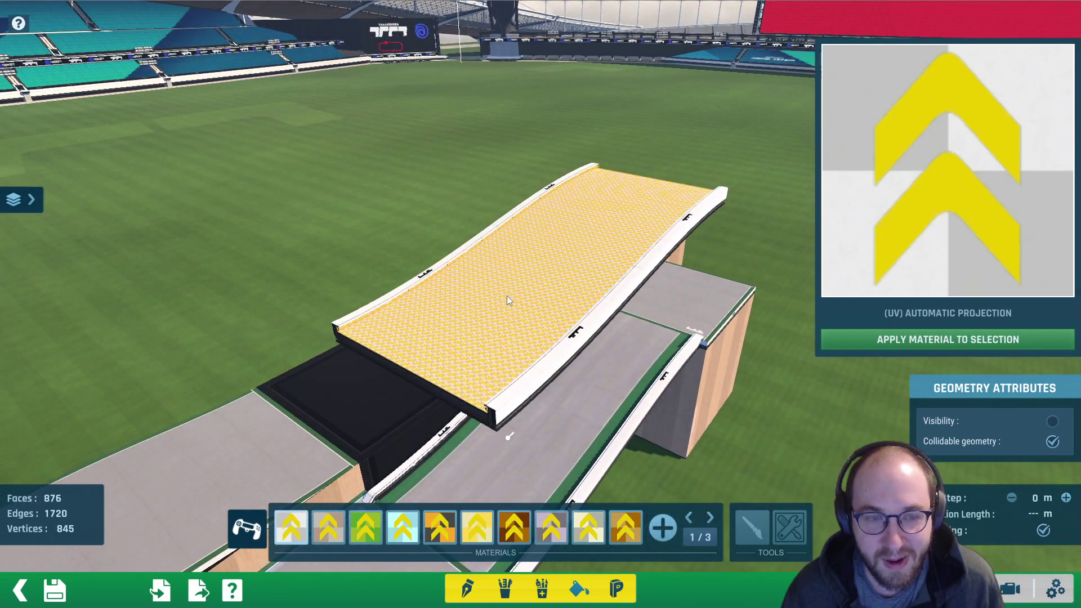
# - Compare the two new road surface layers by hiding and showing each of them again
pyautogui.click(31, 206)
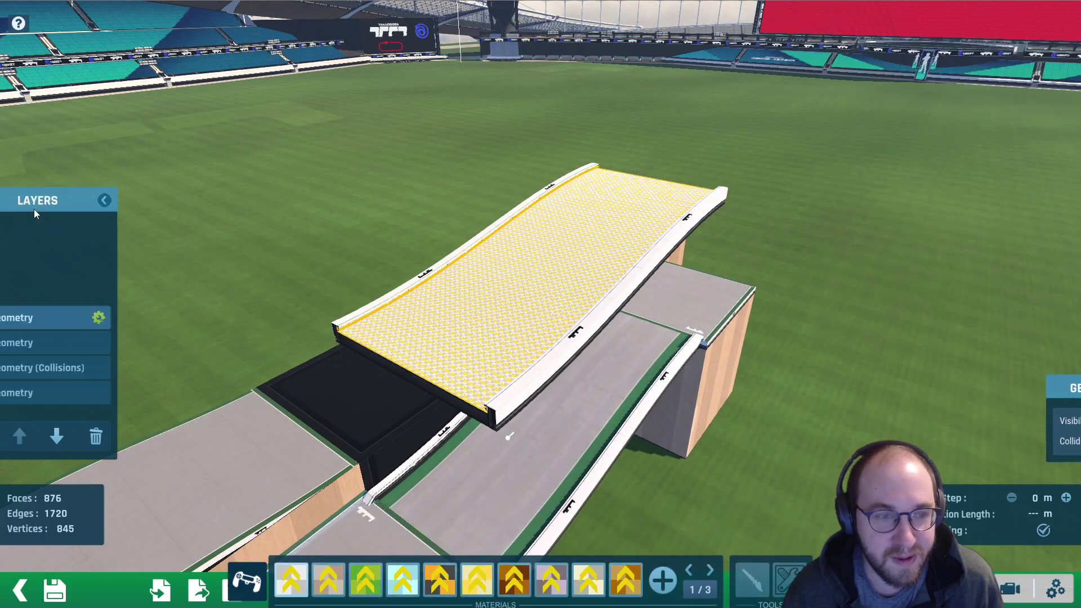
pyautogui.click(16, 349)
pyautogui.click(14, 347)
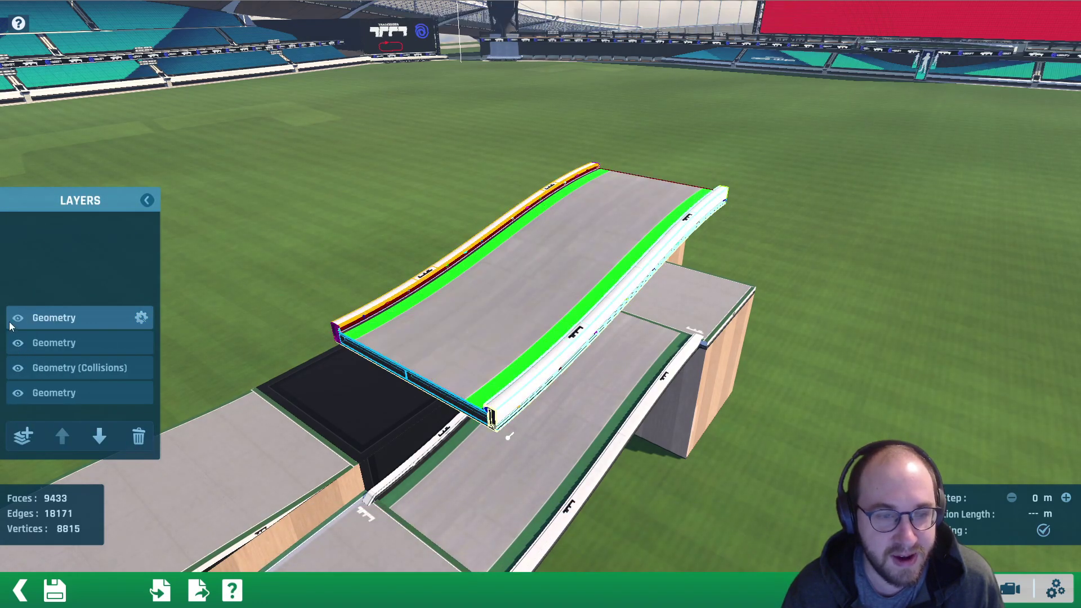
pyautogui.click(18, 318)
pyautogui.click(19, 342)
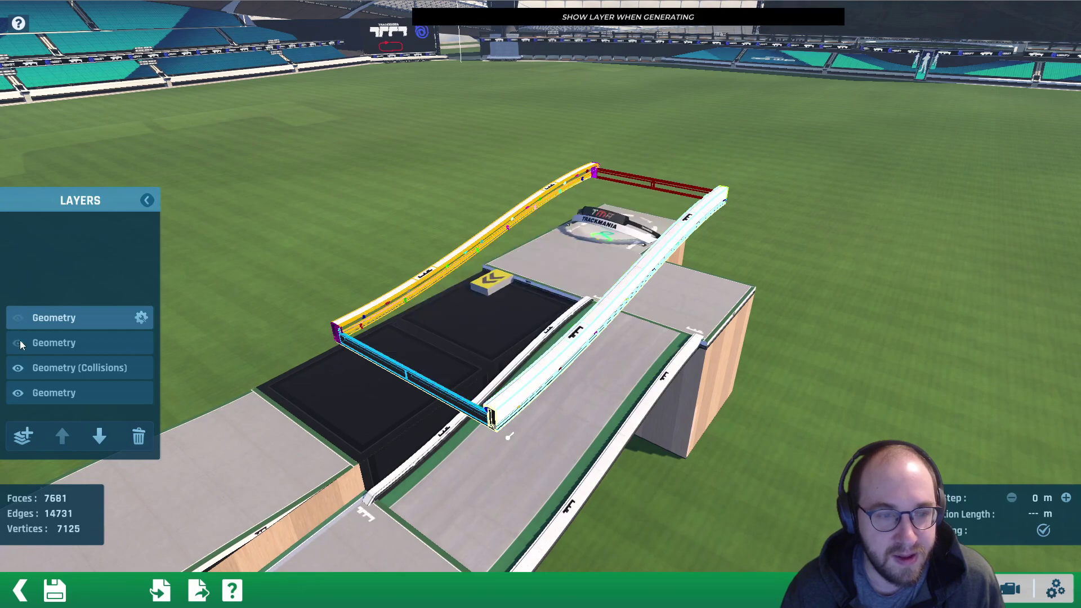
pyautogui.click(18, 342)
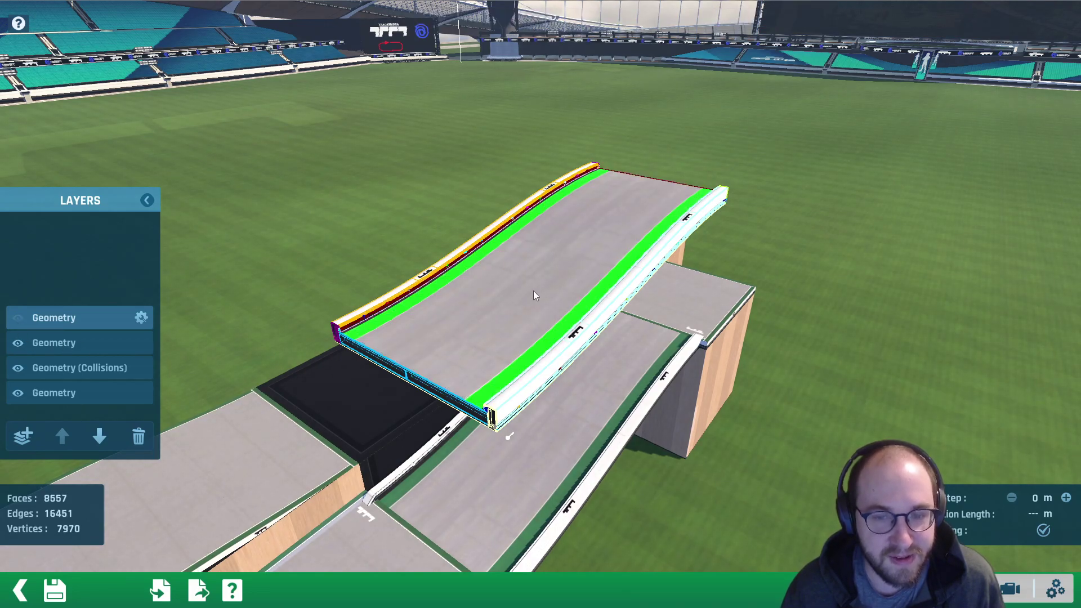
pyautogui.click(22, 317)
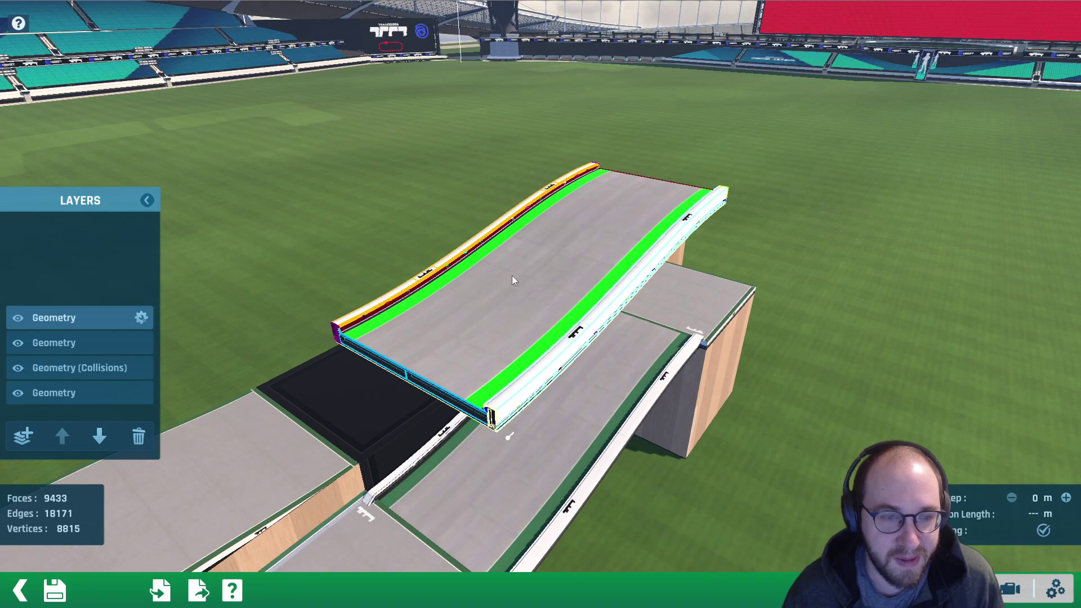
# - Add another new geometry layer, clear its default cube, and paste the copied road surface into it at the same place on the slope
pyautogui.click(22, 435)
pyautogui.click(396, 241)
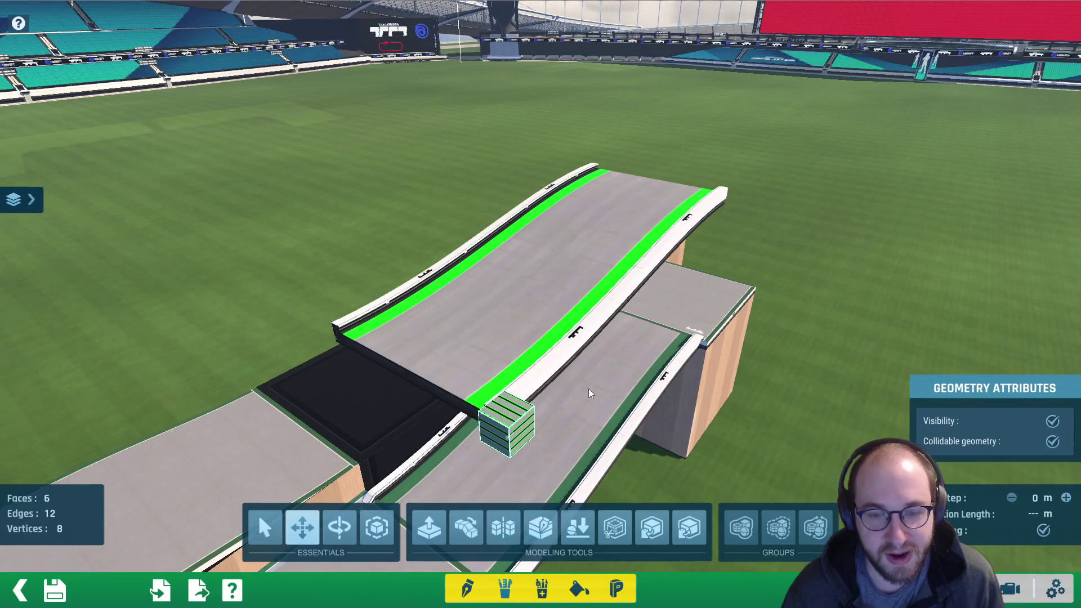
pyautogui.press('Delete')
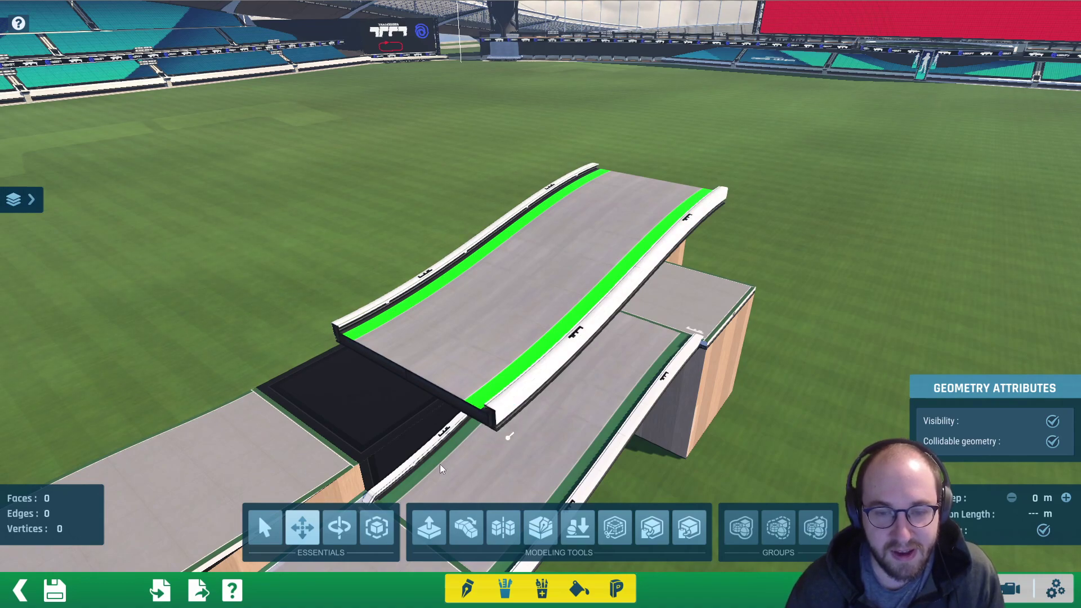
pyautogui.click(689, 528)
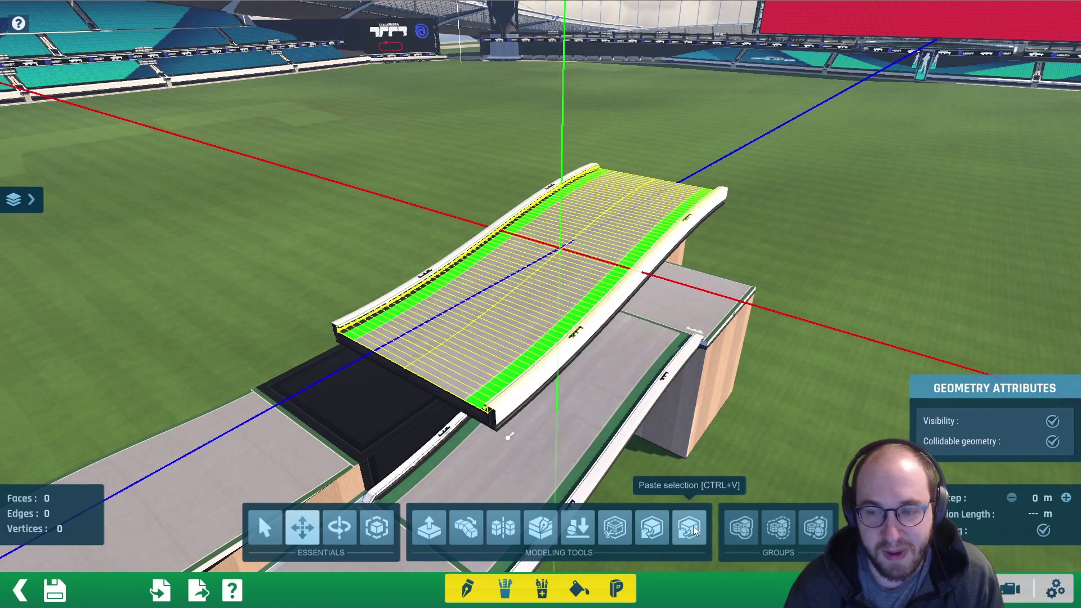
pyautogui.click(563, 251)
pyautogui.scroll(3, 567, 280)
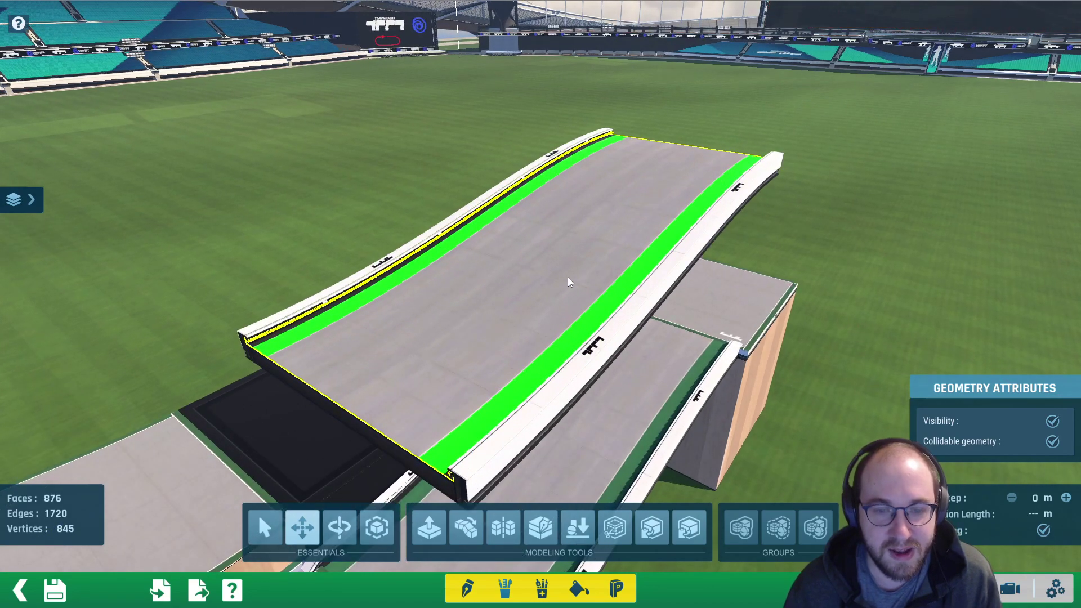
# - Apply the yellow arrow booster material to the whole pasted road surface using the planar UV projection
pyautogui.press('F4')
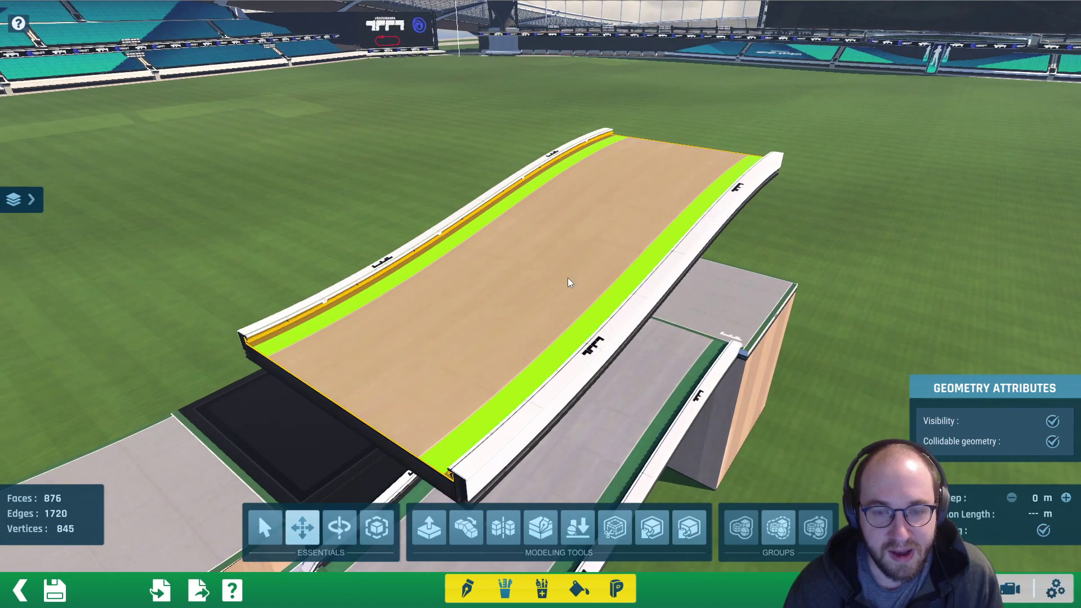
pyautogui.click(578, 590)
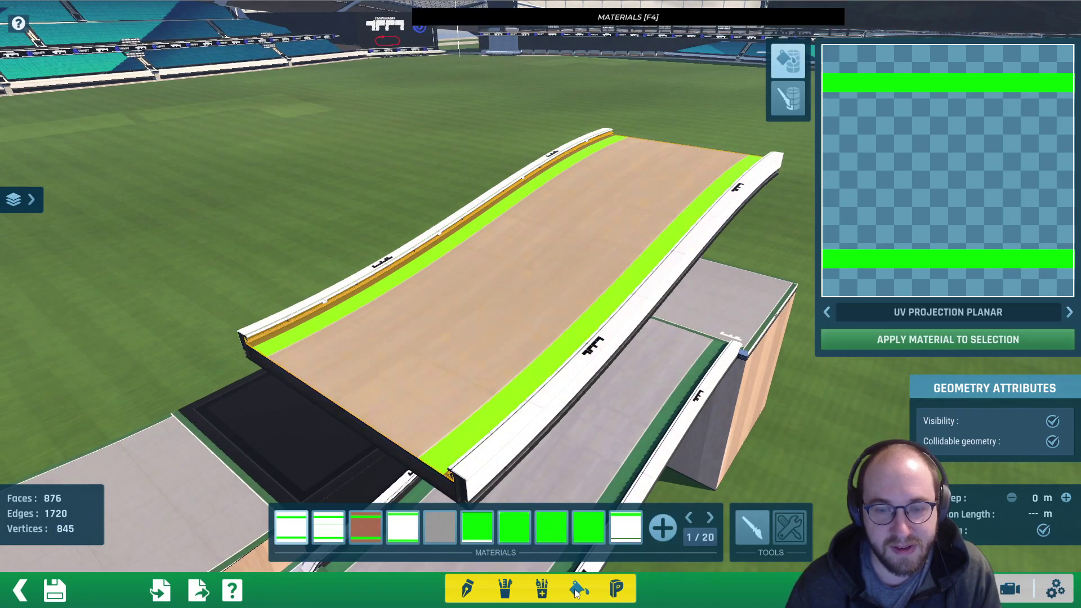
pyautogui.click(710, 519)
pyautogui.click(710, 519)
pyautogui.click(710, 518)
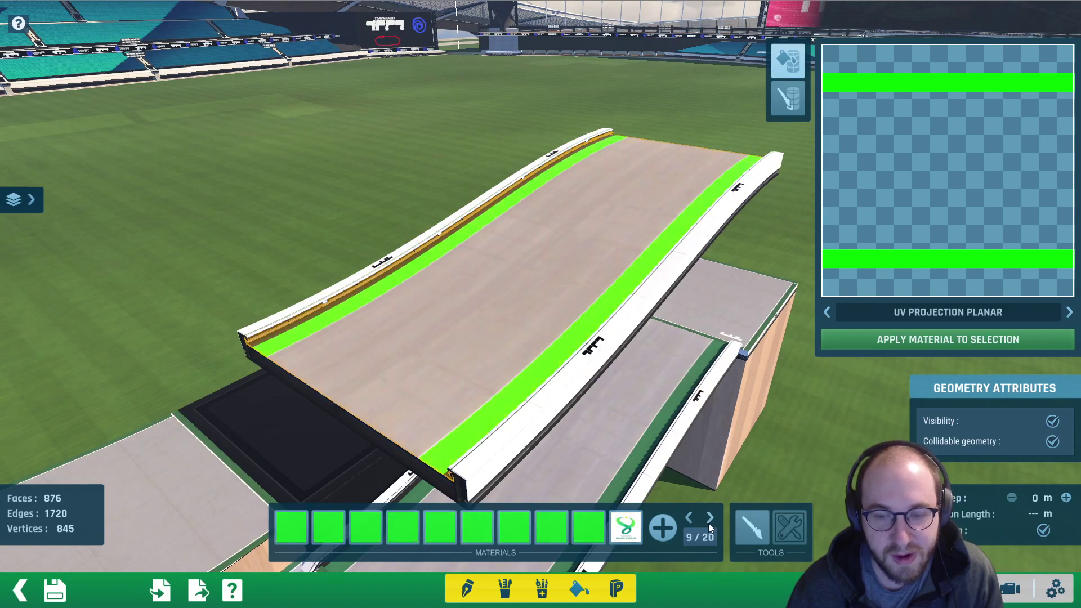
pyautogui.click(710, 518)
pyautogui.click(710, 518)
pyautogui.click(295, 524)
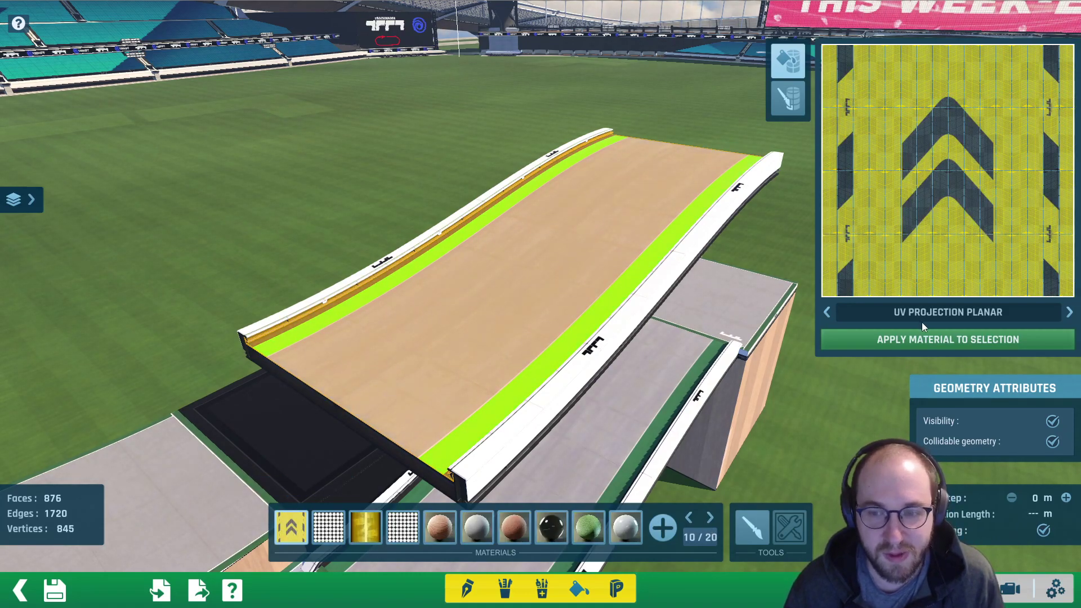
pyautogui.click(920, 339)
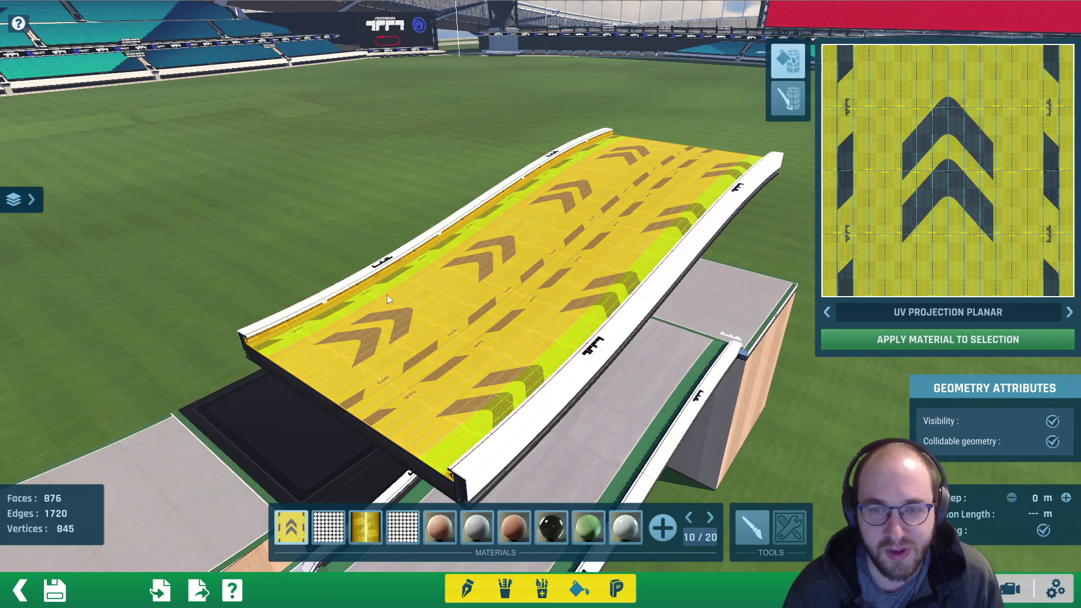
# - Check the arrow-covered slope from other angles and save the item in the Items folder as Custom Booster
pyautogui.keyDown('alt'); pyautogui.moveTo(456, 280); pyautogui.dragTo(681, 173, button='right'); pyautogui.keyUp('alt')
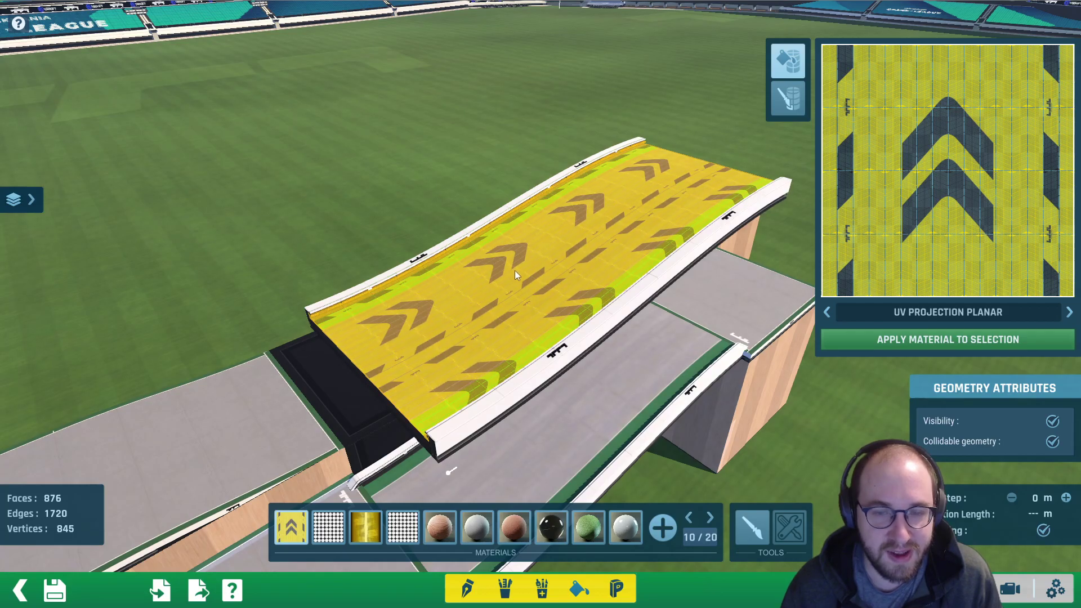
pyautogui.scroll(2, 623, 275)
pyautogui.keyDown('alt'); pyautogui.moveTo(622, 275); pyautogui.dragTo(281, 390, button='right'); pyautogui.keyUp('alt')
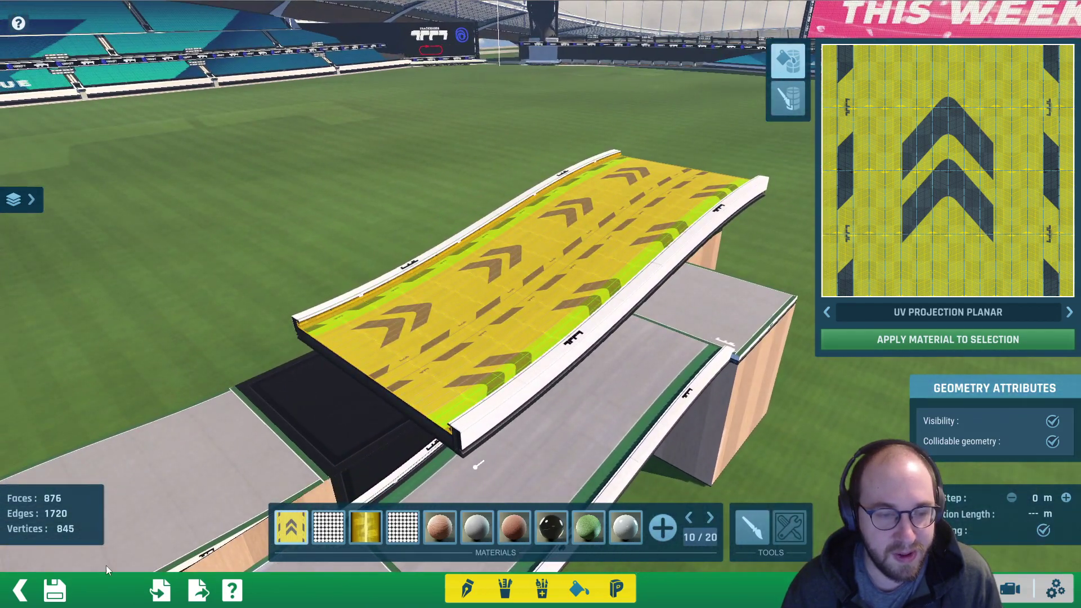
pyautogui.click(56, 591)
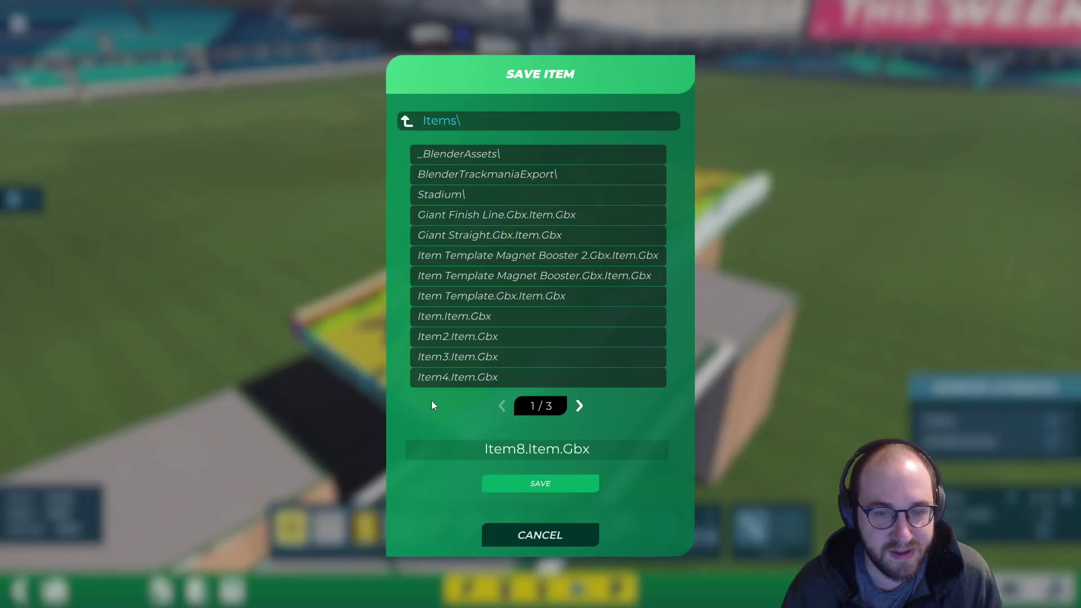
pyautogui.write('Custom Booster')
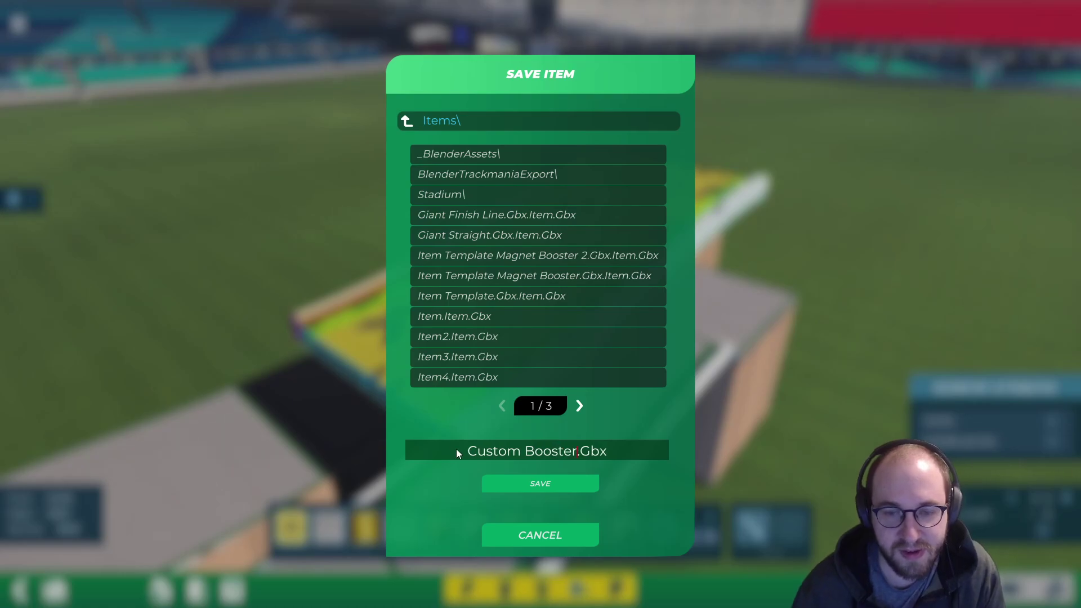
pyautogui.click(532, 482)
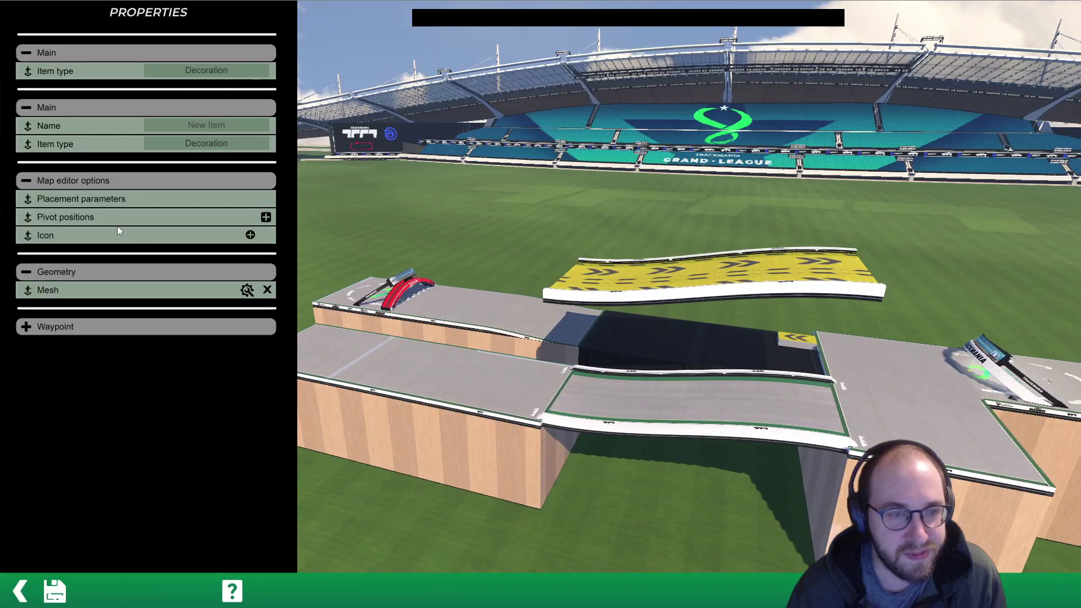
# - Open the item's placement parameters, save the item again over its existing file, and return to the map
pyautogui.click(101, 200)
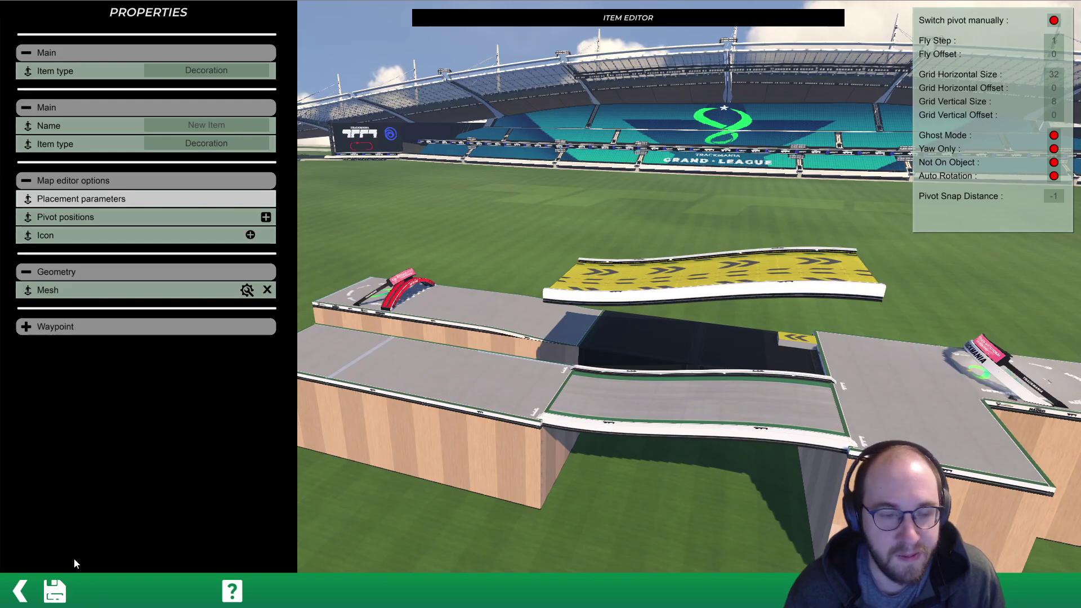
pyautogui.click(54, 591)
pyautogui.click(495, 483)
pyautogui.click(451, 314)
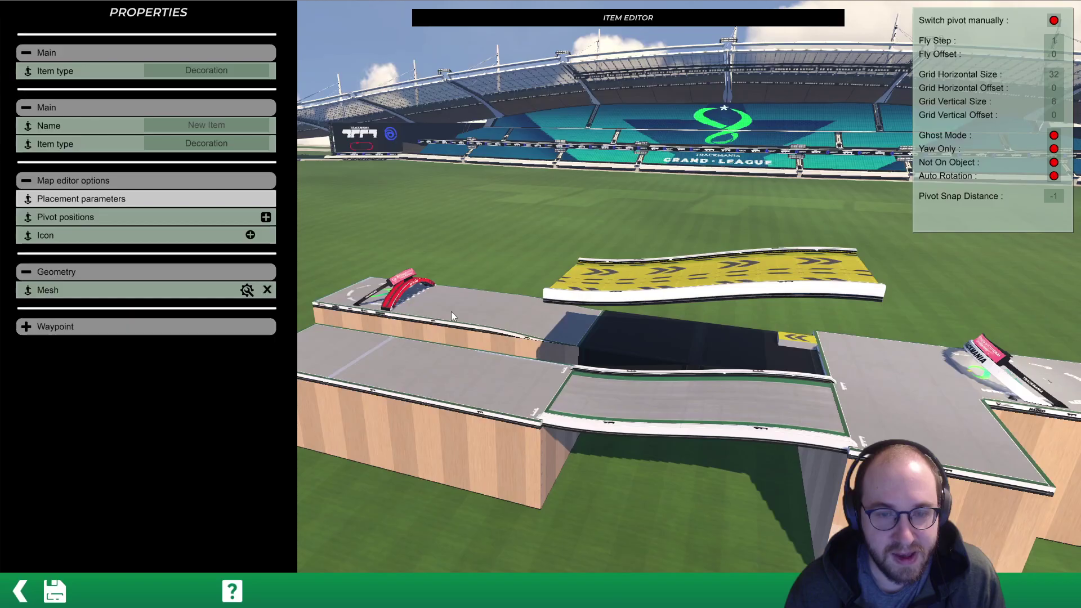
pyautogui.click(23, 591)
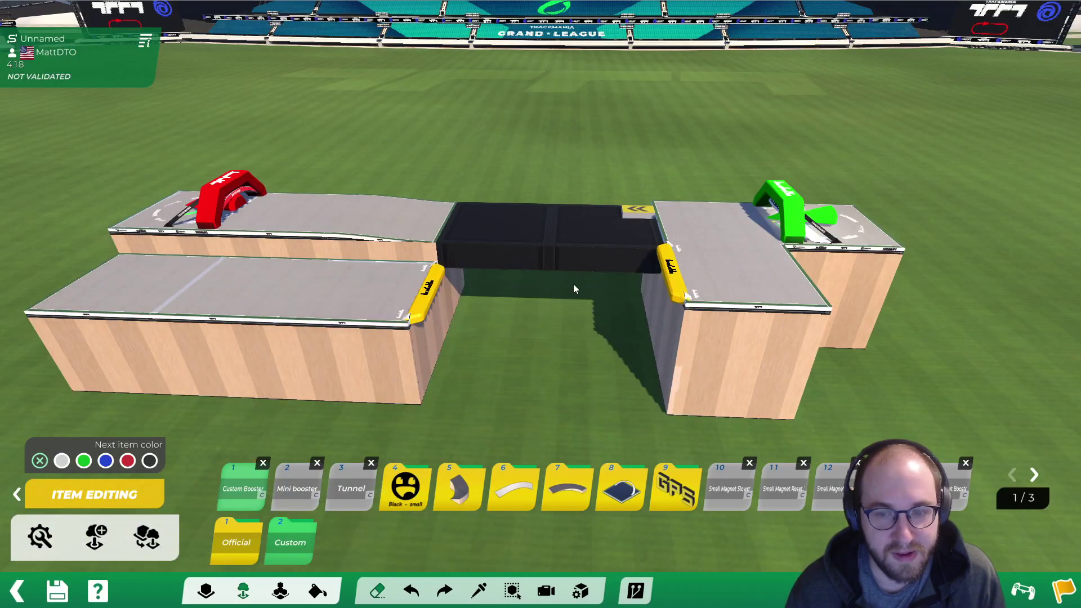
# - Place the Custom Booster item in the map so that it bridges the gap between the two raised road platforms
pyautogui.rightClick(600, 283)
pyautogui.click(461, 323)
pyautogui.keyDown('alt'); pyautogui.moveTo(451, 316); pyautogui.dragTo(373, 274, button='right'); pyautogui.keyUp('alt')
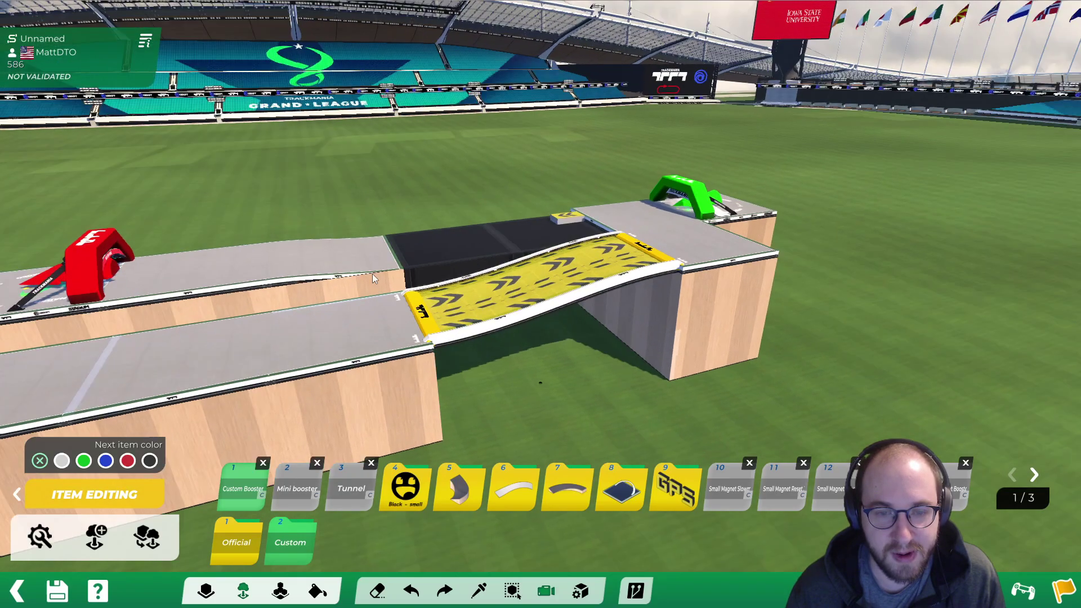
pyautogui.keyDown('alt'); pyautogui.moveTo(373, 274); pyautogui.dragTo(591, 293); pyautogui.keyUp('alt')
# - Test drive the car from the lower road platform up over the booster slope, and return to the map editor
pyautogui.click(1026, 589)
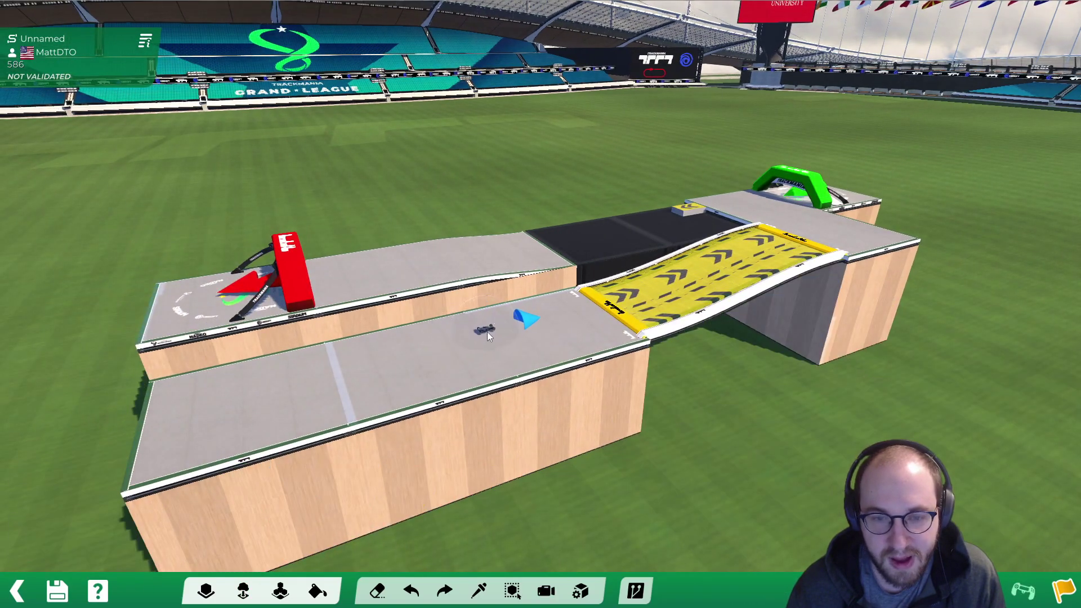
pyautogui.click(538, 332)
pyautogui.press('Up')
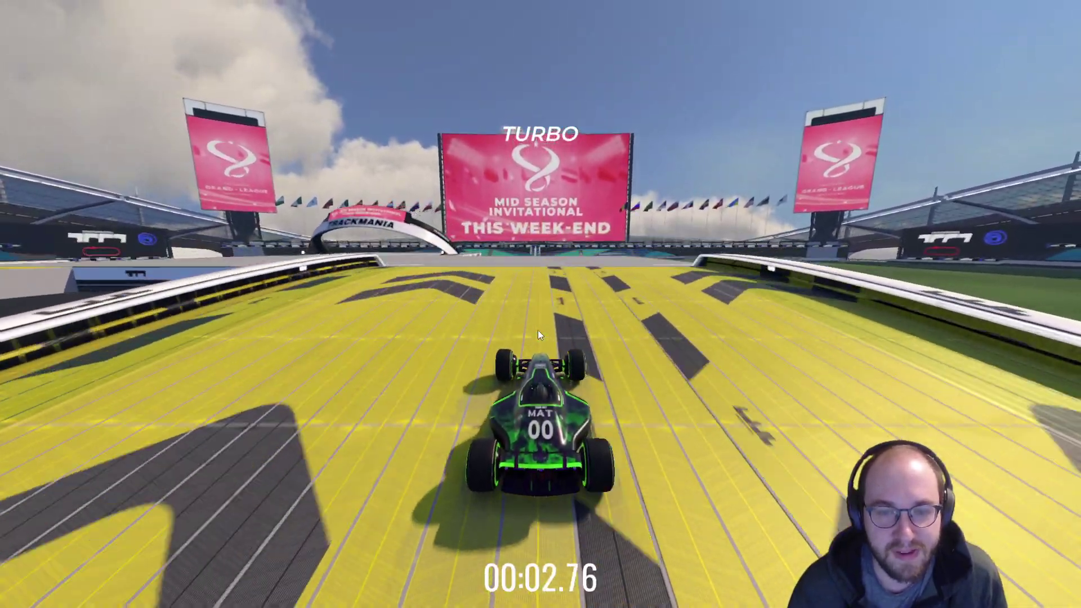
pyautogui.press('Delete')
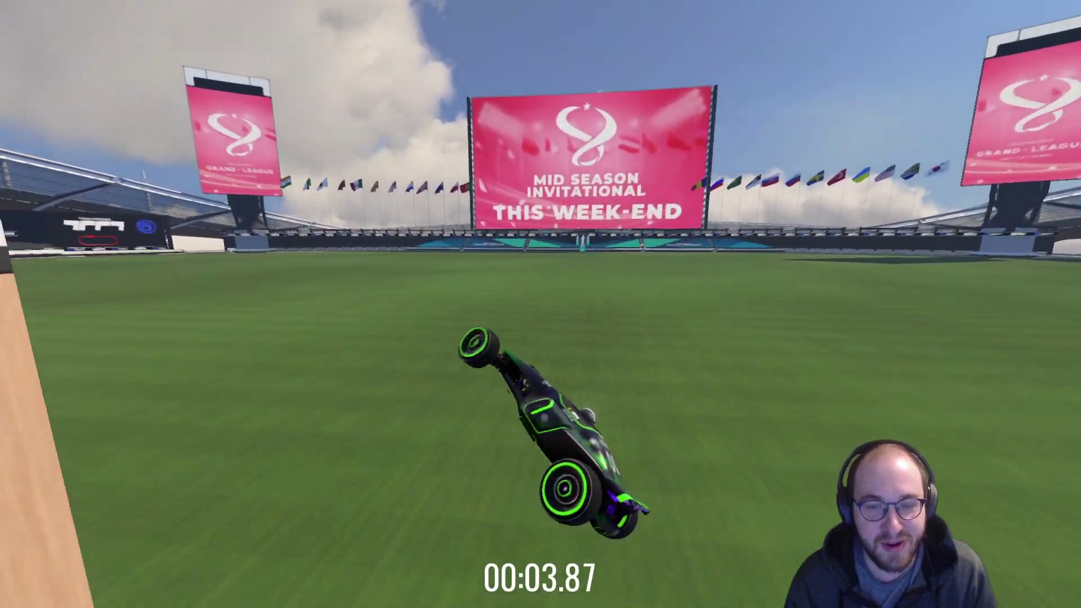
pyautogui.press('Escape')
pyautogui.press('Return')
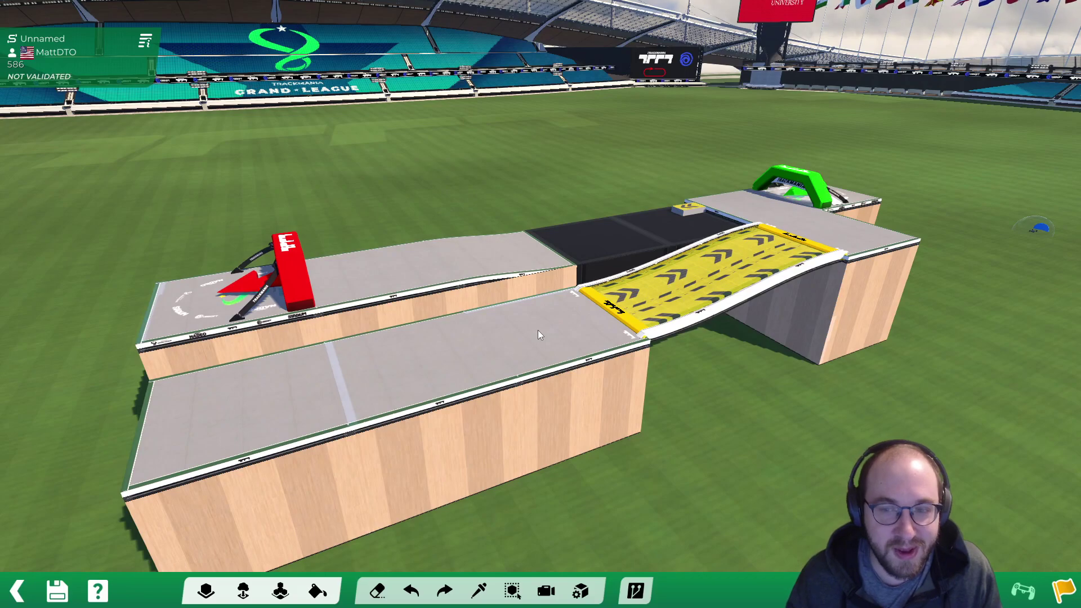
# - Examine the placed booster slope from above and from its lower end
pyautogui.keyDown('alt'); pyautogui.scroll(-2, 539, 330); pyautogui.keyUp('alt')
pyautogui.keyDown('alt'); pyautogui.moveTo(562, 363); pyautogui.dragTo(583, 375, button='right'); pyautogui.keyUp('alt')
pyautogui.keyDown('alt'); pyautogui.moveTo(583, 375); pyautogui.dragTo(484, 391); pyautogui.keyUp('alt')
pyautogui.keyDown('alt'); pyautogui.scroll(2, 610, 316); pyautogui.keyUp('alt')
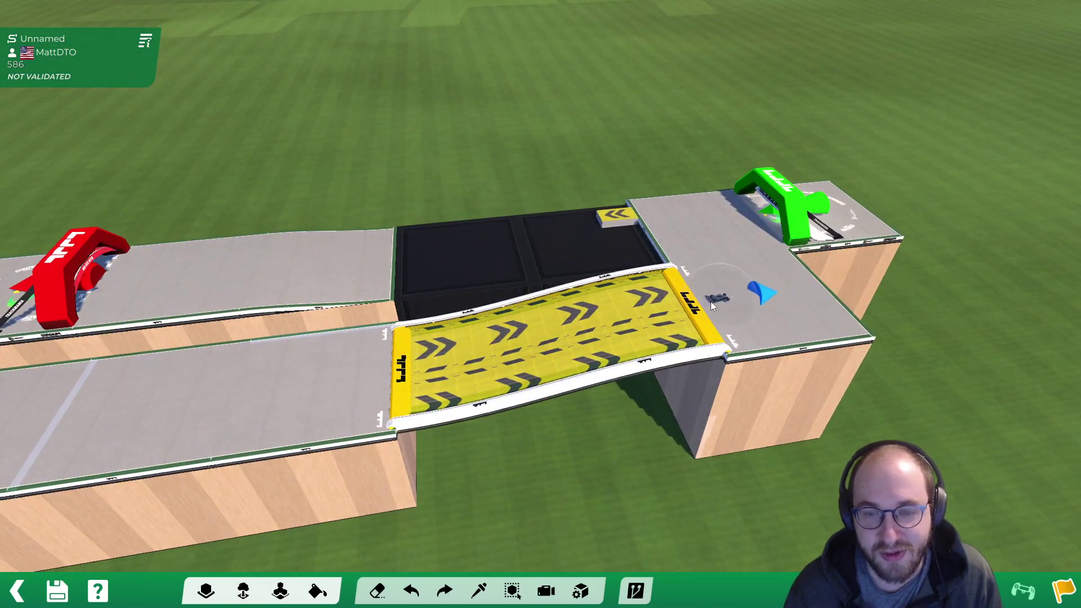
pyautogui.moveTo(485, 353); pyautogui.dragTo(648, 341, button='right')
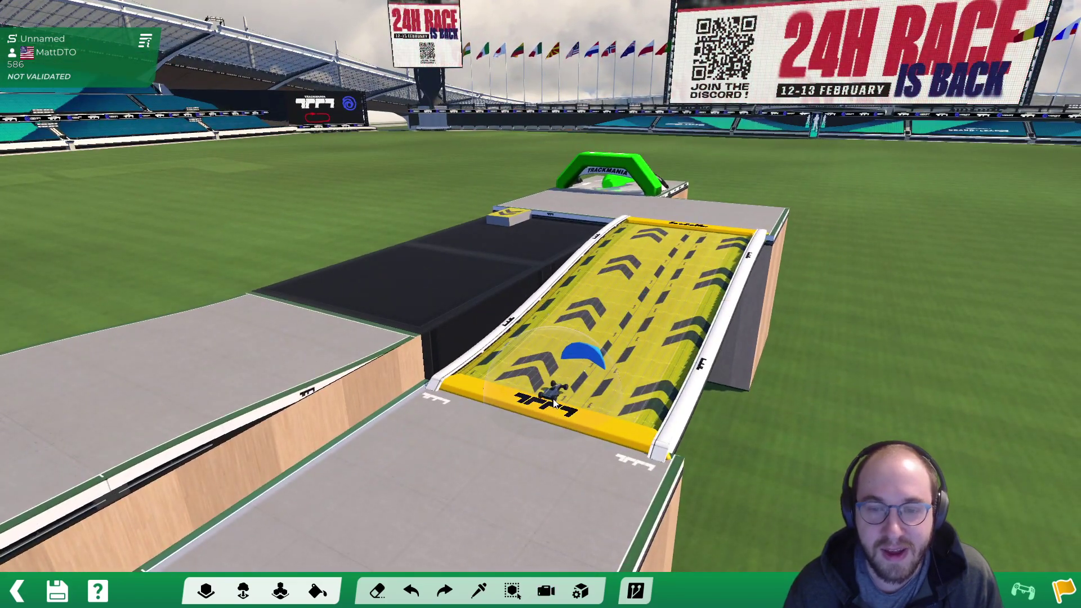